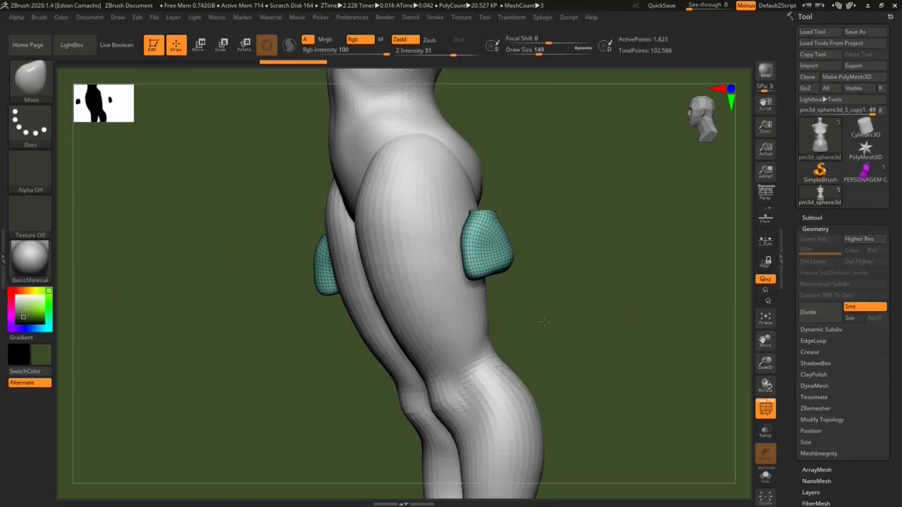
Step: Append a Sphere3D from the 3D Meshes list as a new subtool on the character
left_click_drag(545, 322, 570, 320)
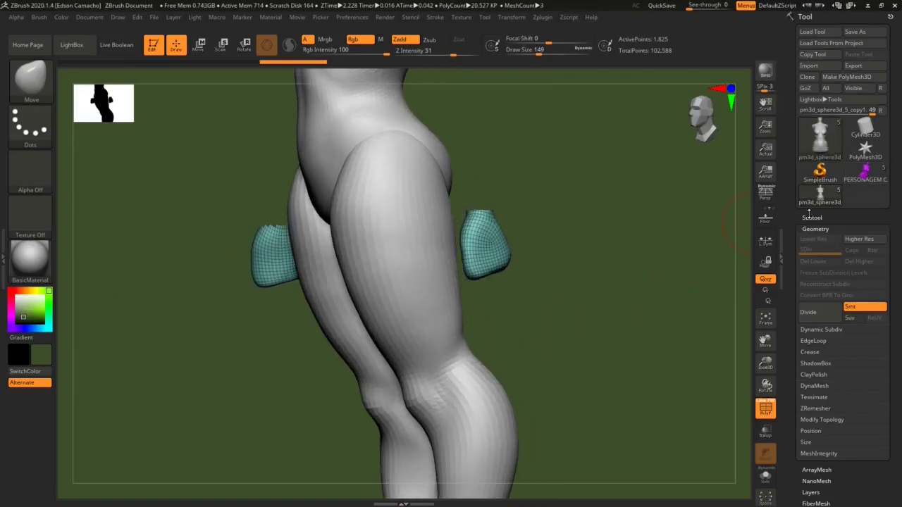
left_click(812, 218)
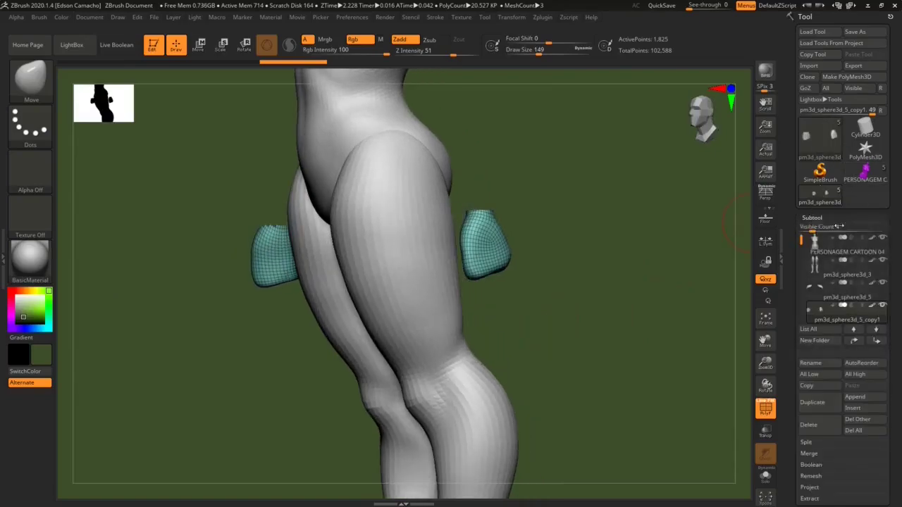
left_click_drag(898, 359, 898, 317)
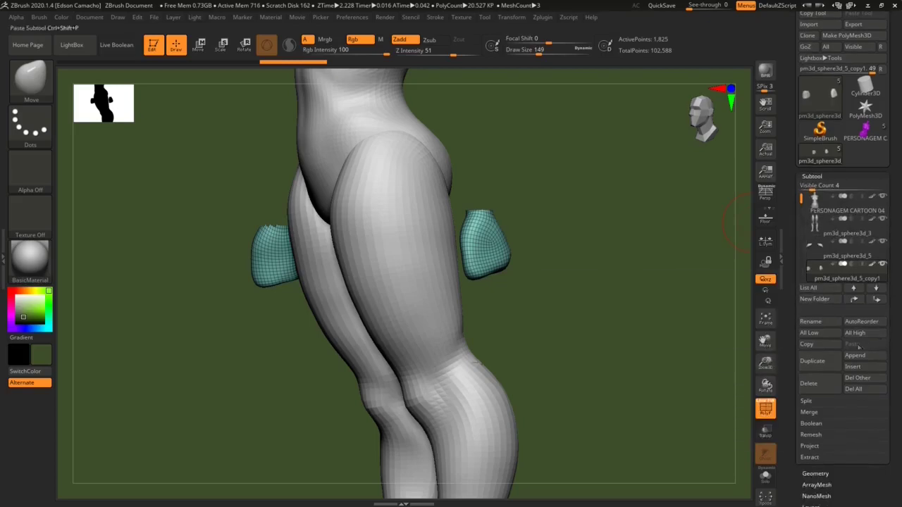
left_click(854, 356)
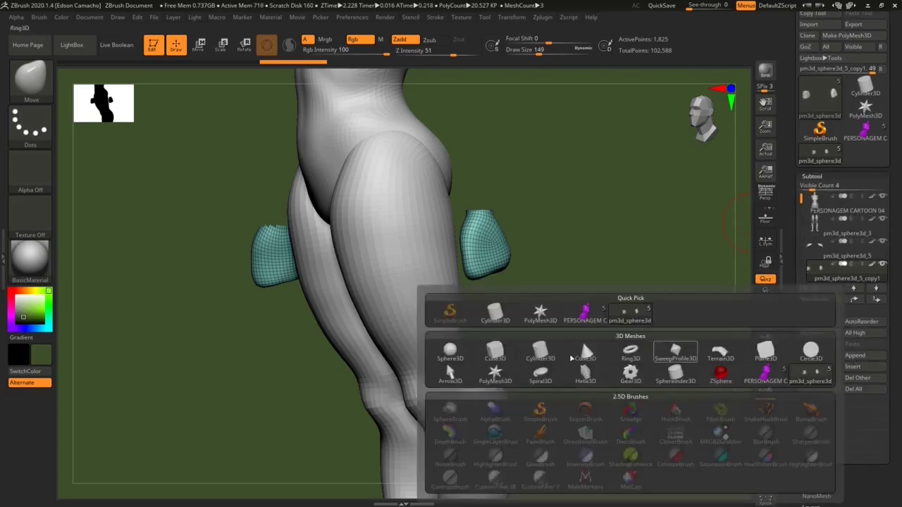
left_click(455, 355)
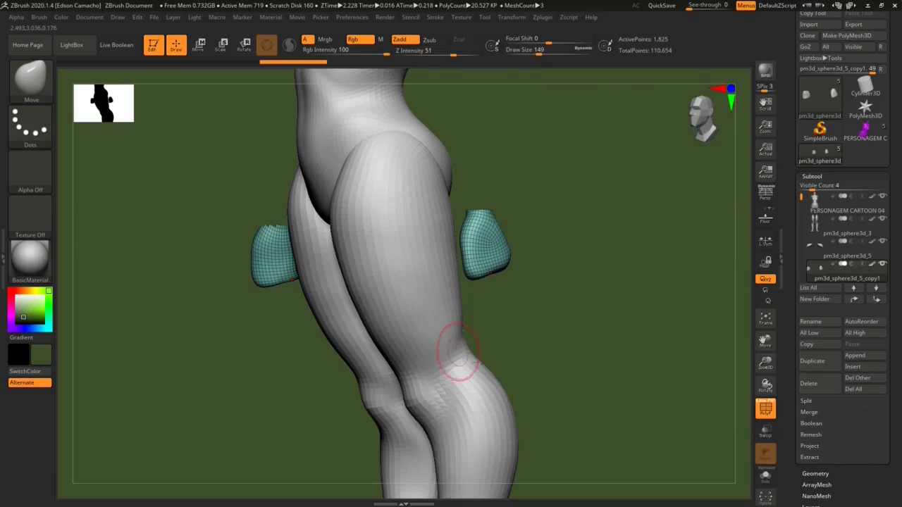
Step: Move the sphere from the head down to waist height, off to the figure's left
key("f")
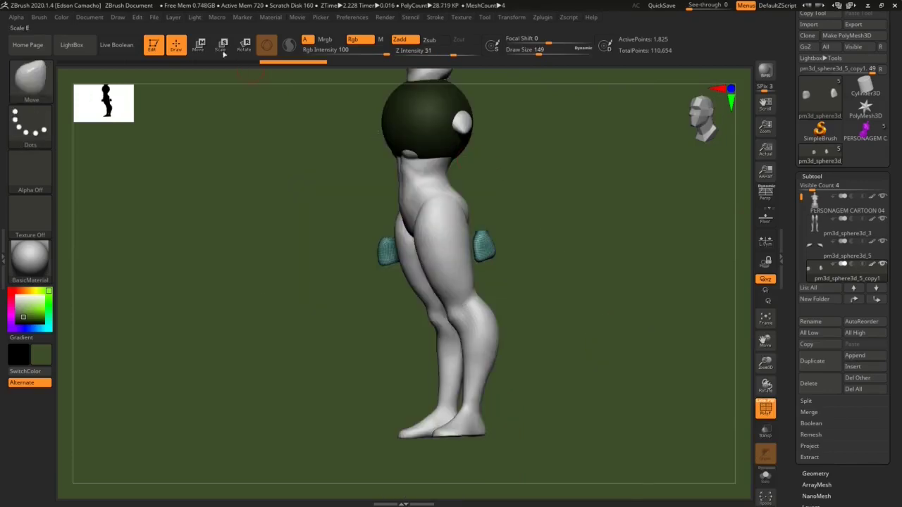
left_click(199, 46)
left_click(442, 131, "alt")
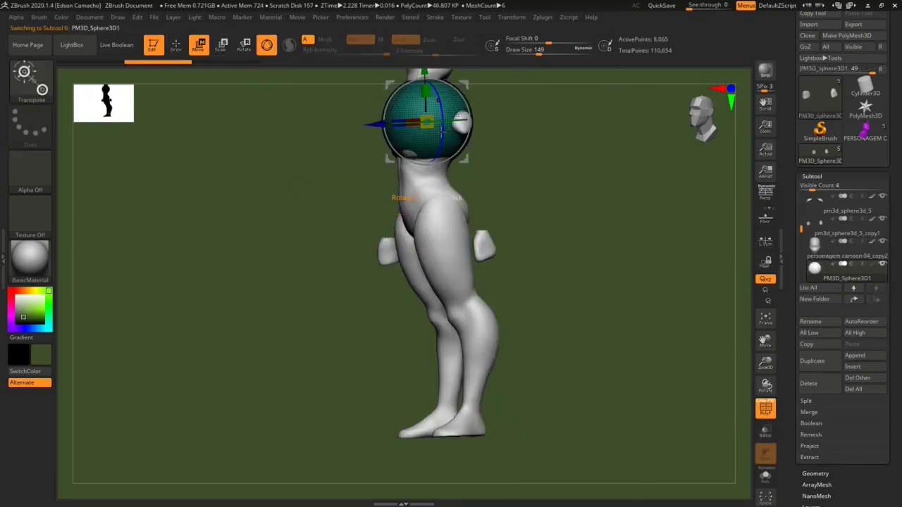
mouse_move(426, 67)
left_mouse_down()
mouse_move(407, 241)
mouse_move(489, 251)
left_mouse_up()
left_click_drag(536, 329, 599, 330, "shift")
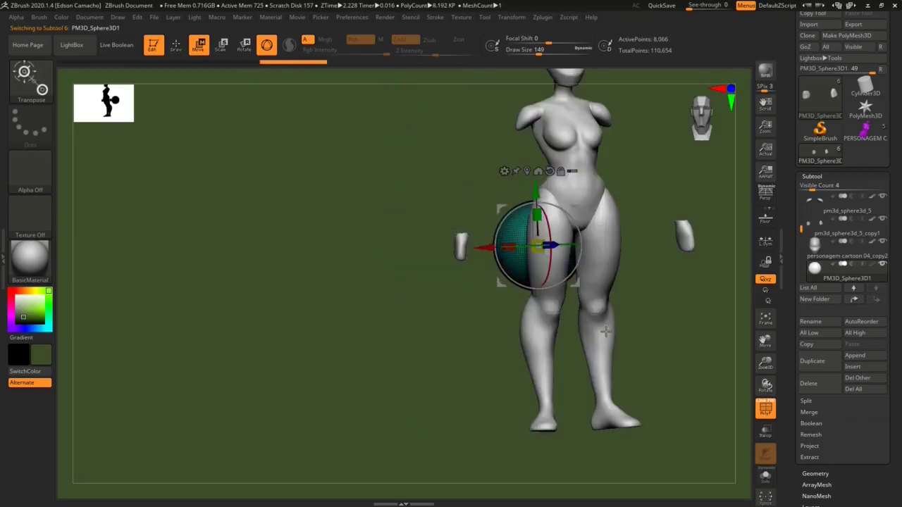
left_click_drag(480, 245, 363, 245)
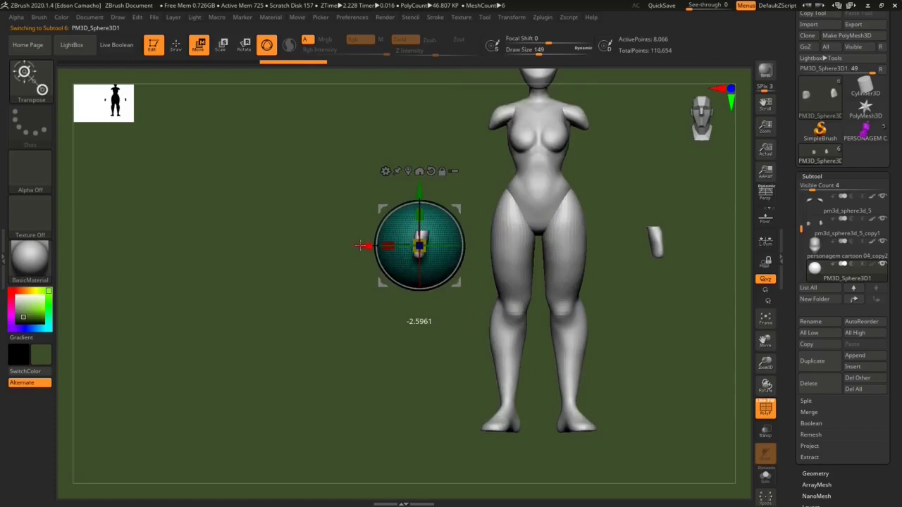
left_click_drag(420, 186, 419, 252)
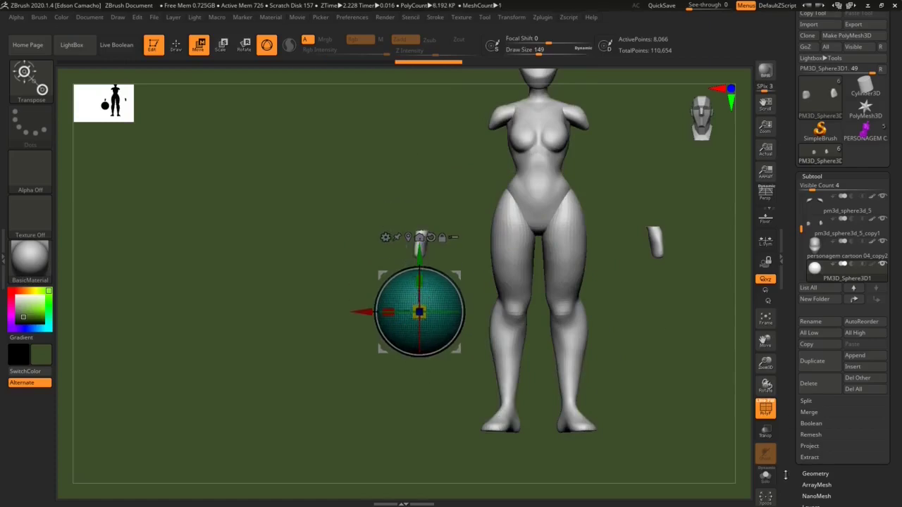
Step: Check the sphere in Solo view, then shrink it to a small ball
left_click(765, 478)
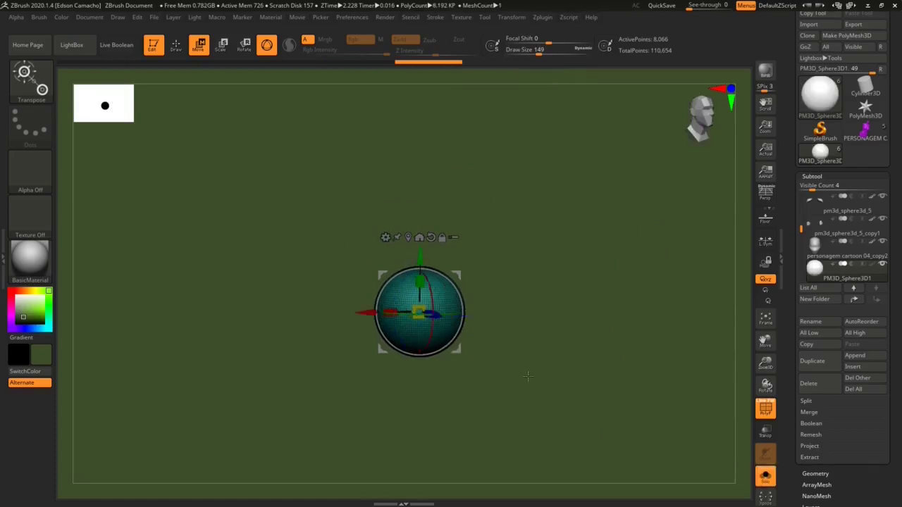
left_click(766, 478)
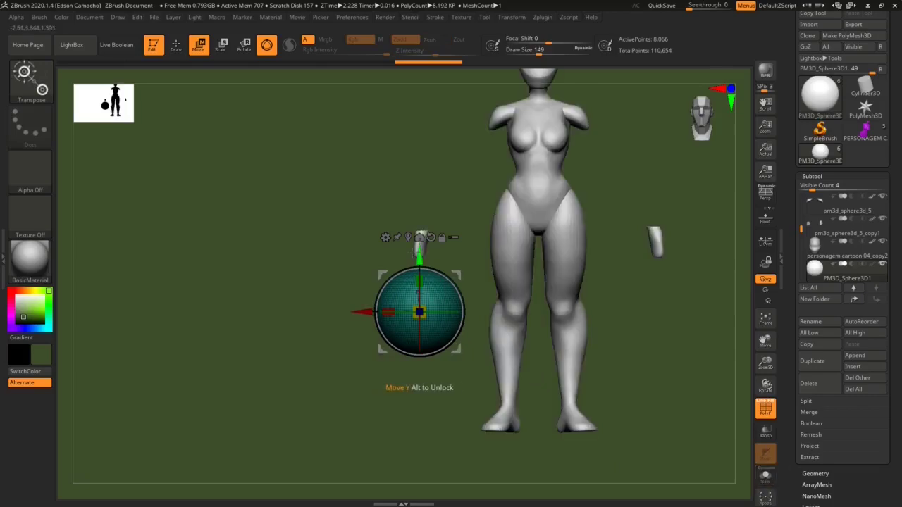
left_click_drag(419, 255, 420, 240)
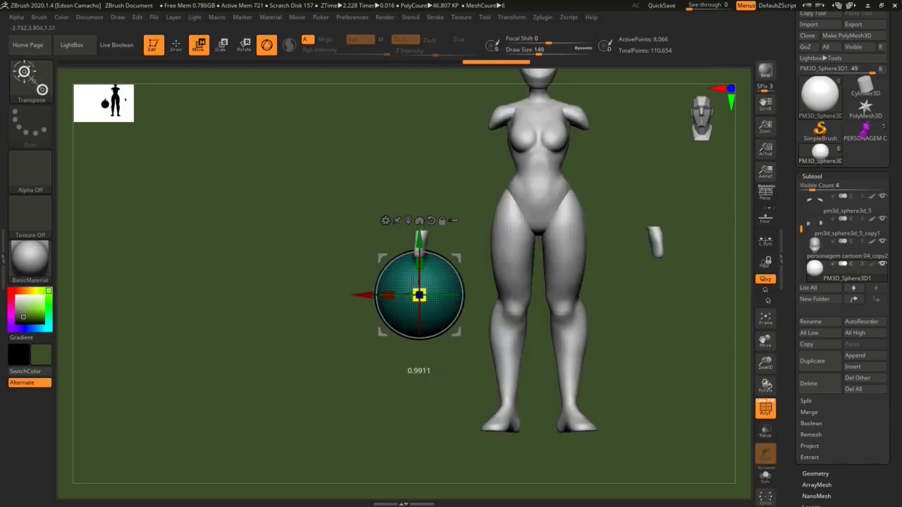
mouse_move(419, 296)
left_mouse_down()
mouse_move(429, 320)
mouse_move(459, 260)
left_mouse_up()
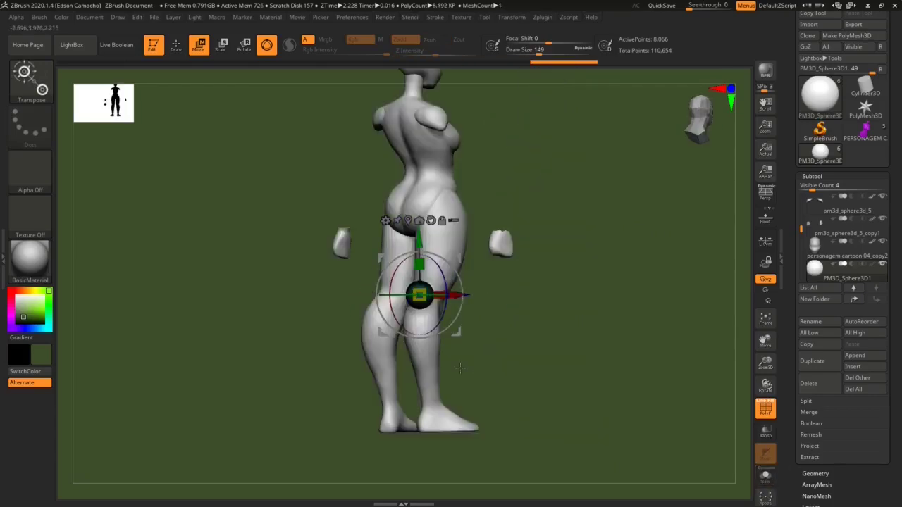
Step: Place the small sphere by the hip and stretch it into a tall ellipsoid below the hand
left_click_drag(419, 295, 518, 294)
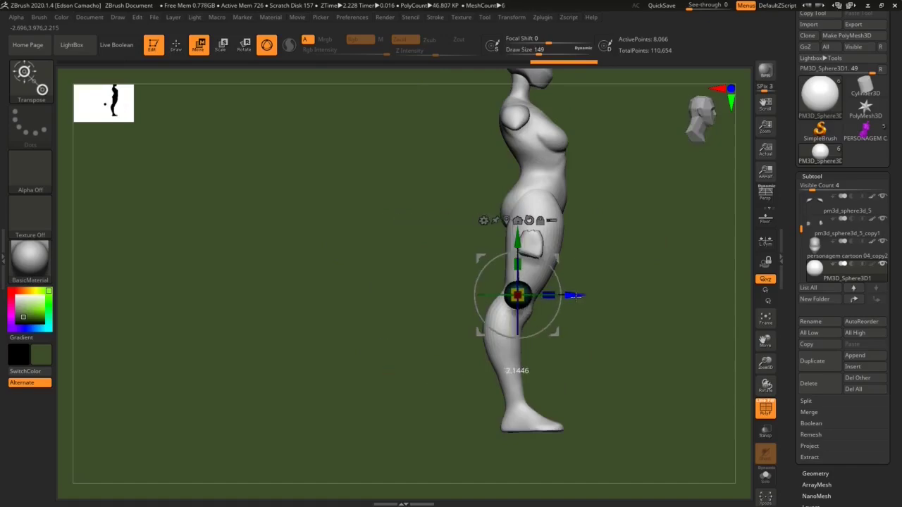
left_click_drag(522, 237, 530, 207)
left_click_drag(573, 265, 583, 265)
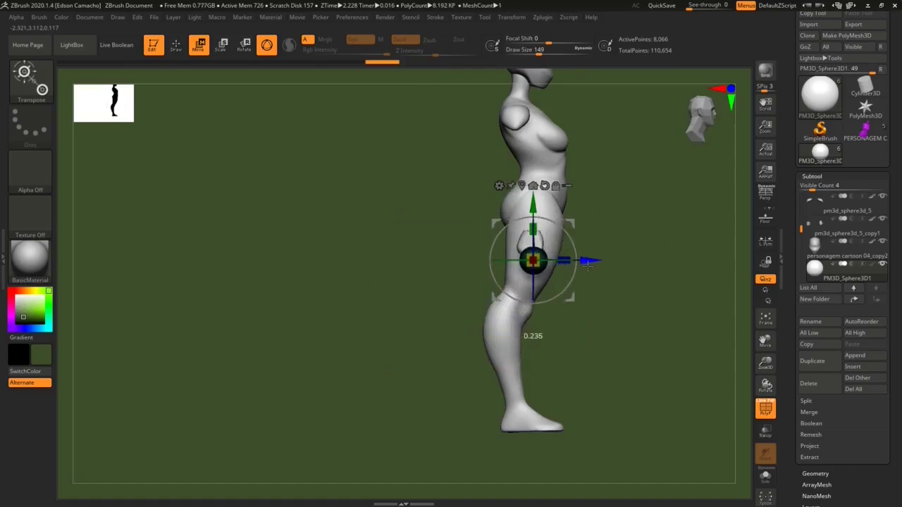
right_click_drag(635, 313, 564, 267, "alt")
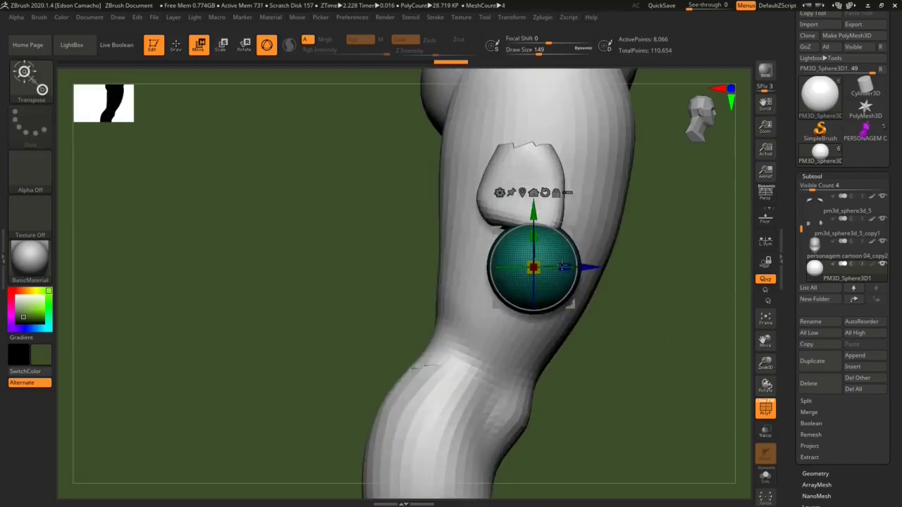
left_click_drag(534, 238, 537, 251)
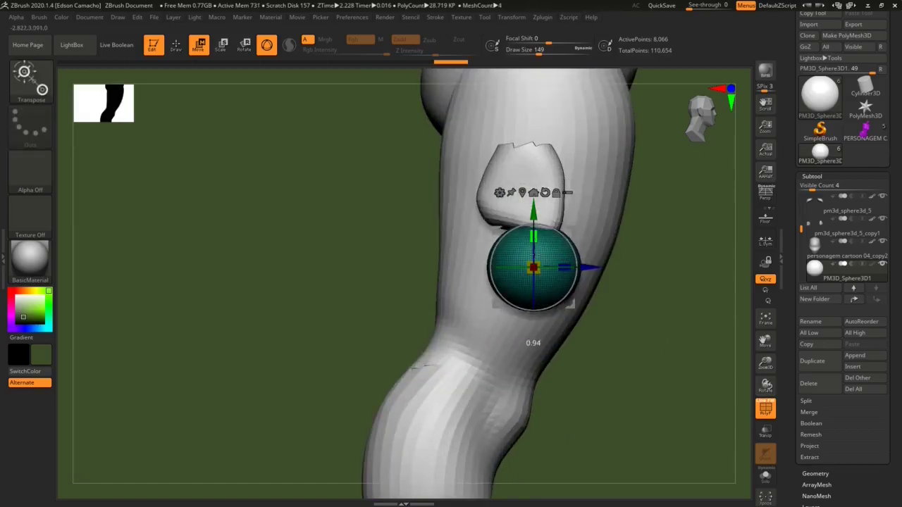
mouse_move(534, 209)
left_mouse_down()
mouse_move(533, 299)
mouse_move(560, 289)
left_mouse_up()
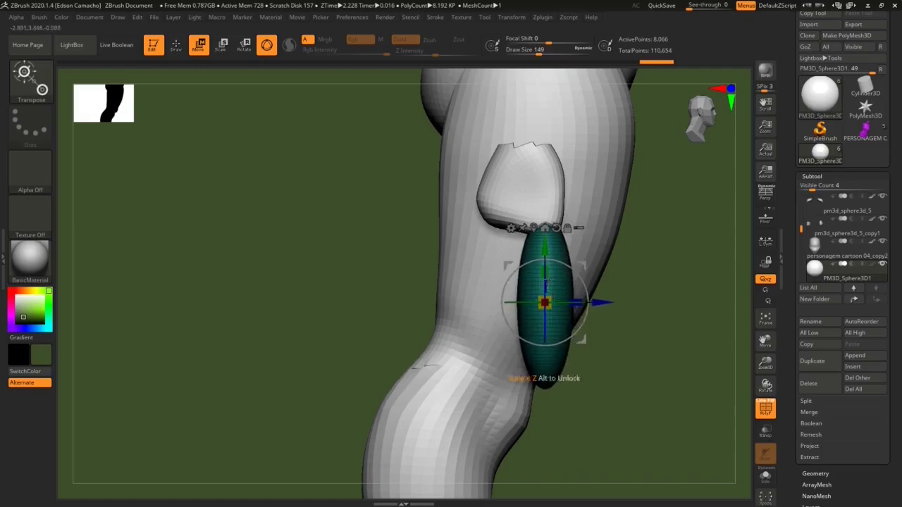
Step: Shrink, narrow and rotate the ellipsoid into a slender finger, then select the arm
mouse_move(544, 303)
left_mouse_down()
mouse_move(542, 323)
mouse_move(544, 290)
left_mouse_up()
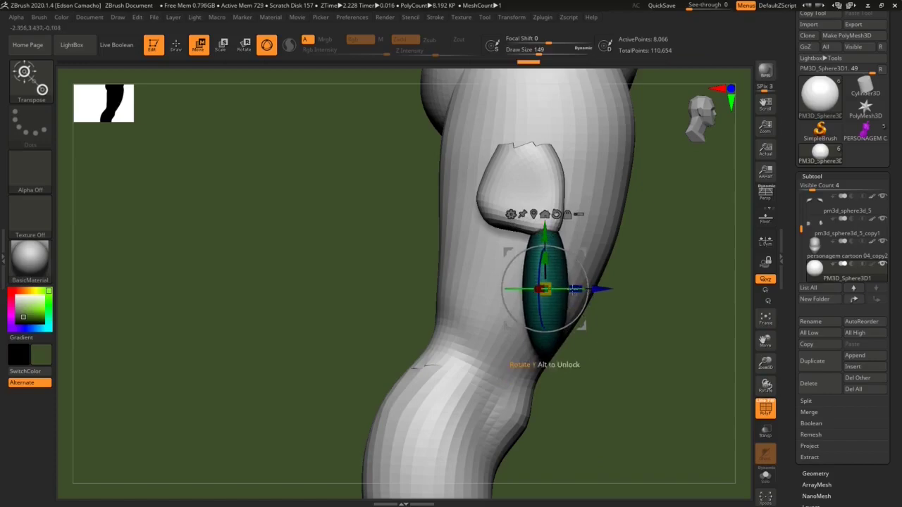
left_click_drag(576, 289, 568, 289)
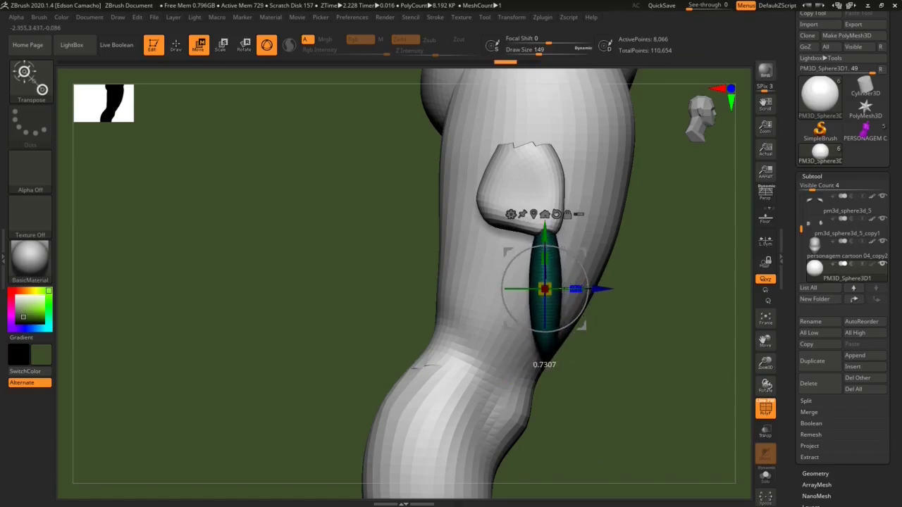
left_click_drag(605, 376, 629, 333, "shift")
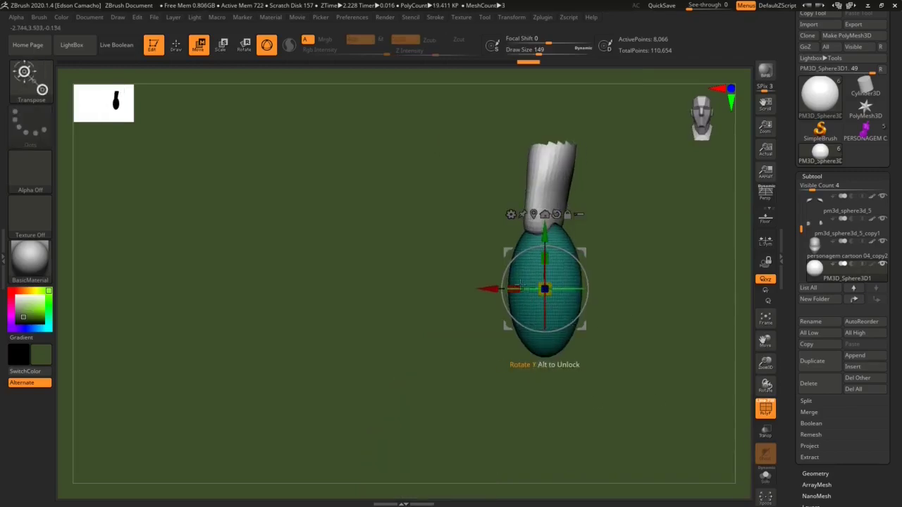
left_click_drag(519, 287, 599, 369)
mouse_move(646, 391)
left_mouse_down()
mouse_move(592, 386)
mouse_move(583, 350)
left_mouse_up()
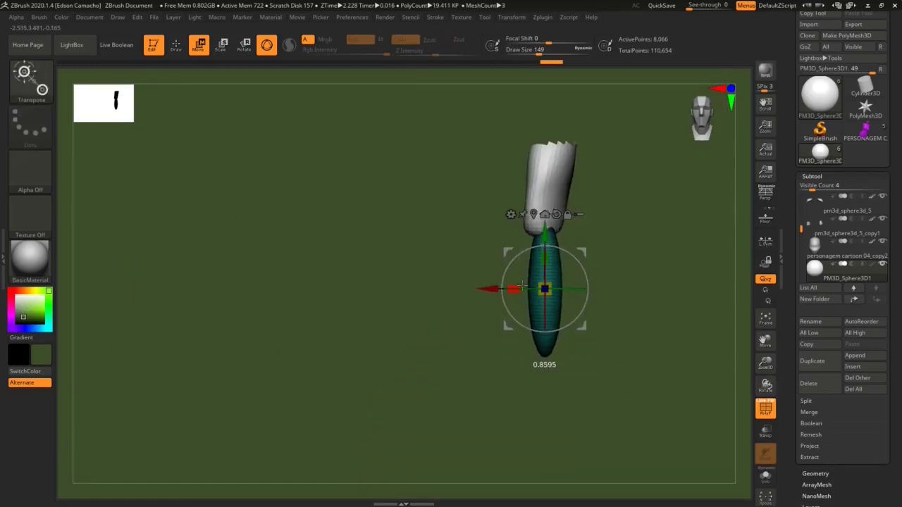
mouse_move(583, 350)
left_mouse_down()
mouse_move(475, 355)
mouse_move(513, 349)
left_mouse_up()
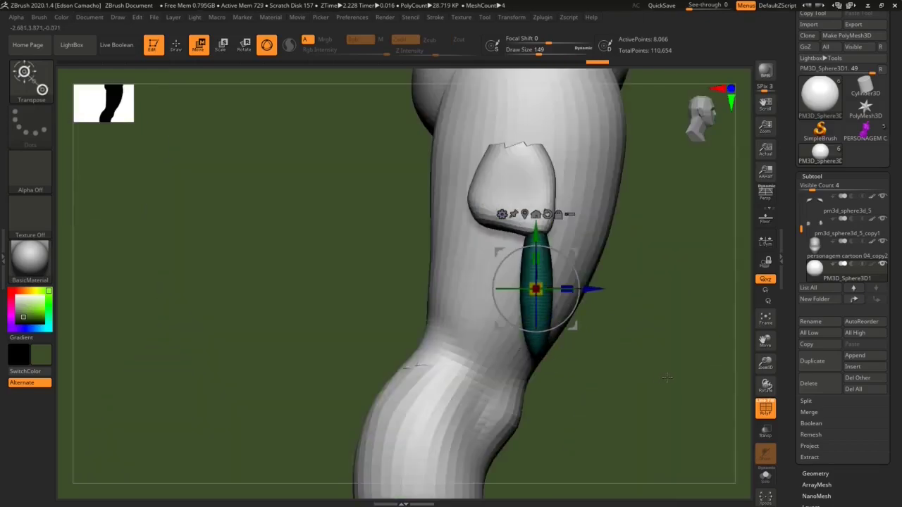
left_click_drag(588, 362, 776, 437, "shift")
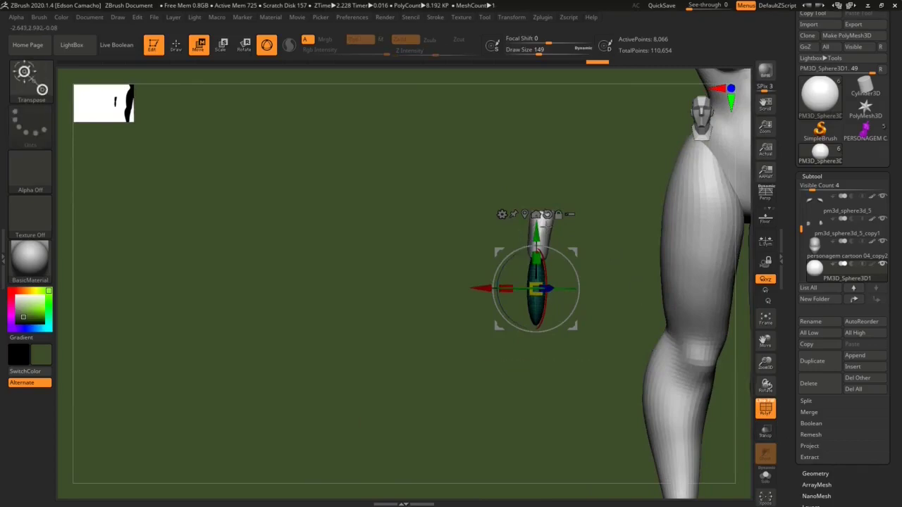
left_click(538, 225, "alt")
left_click(437, 287, "ctrl+shift")
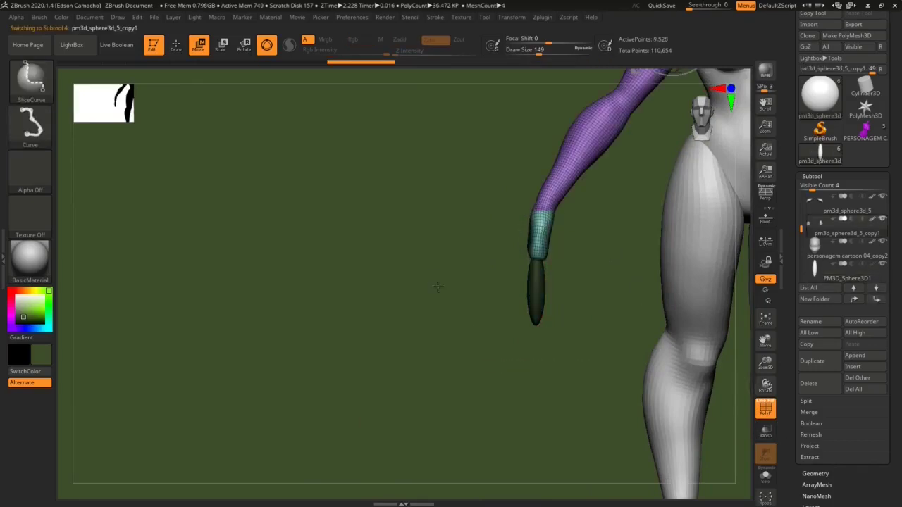
left_click_drag(436, 287, 562, 357)
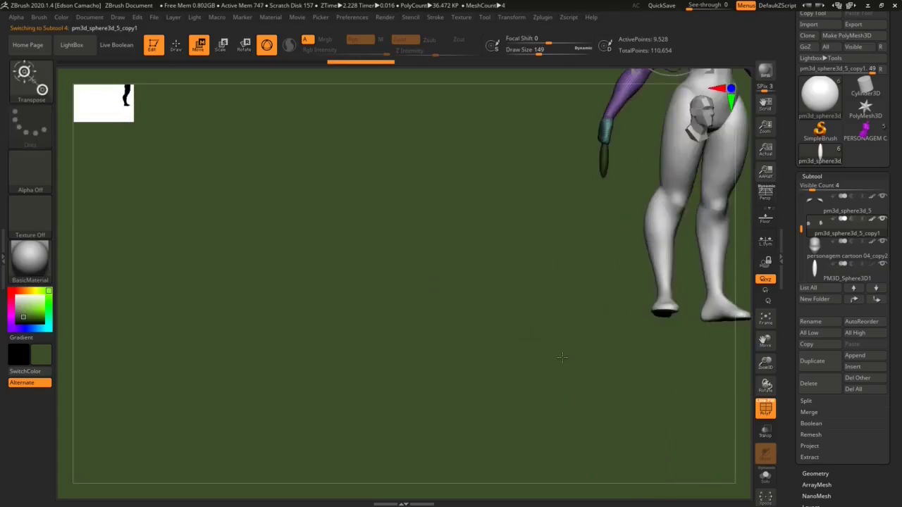
key("f")
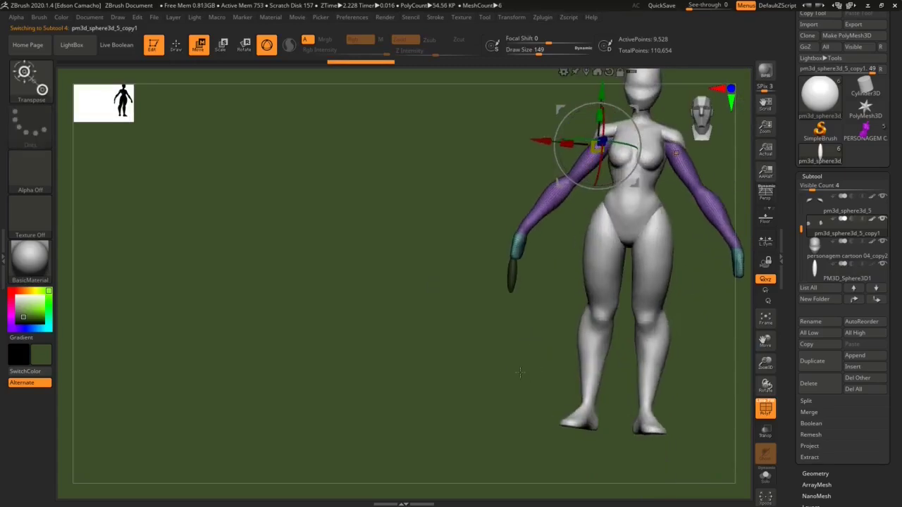
left_click_drag(516, 364, 520, 369)
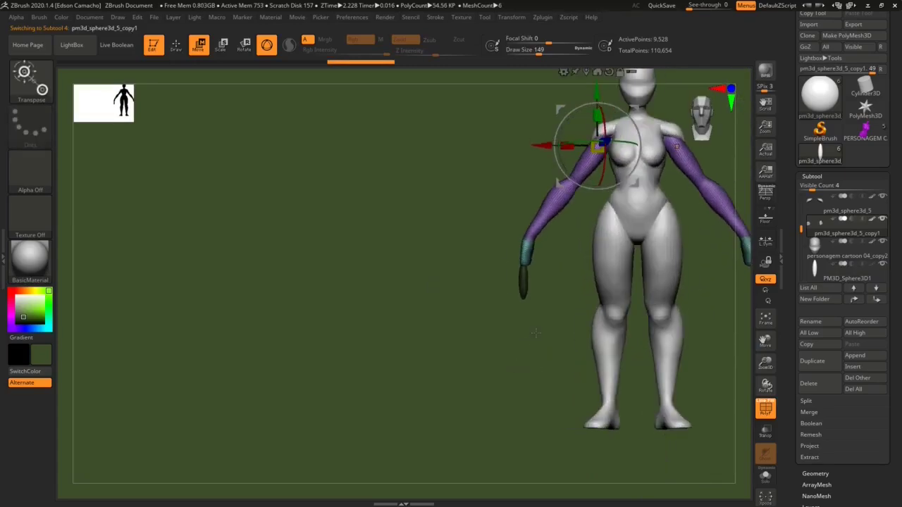
mouse_move(535, 334)
left_mouse_down()
mouse_move(525, 366)
mouse_move(498, 307)
left_mouse_up()
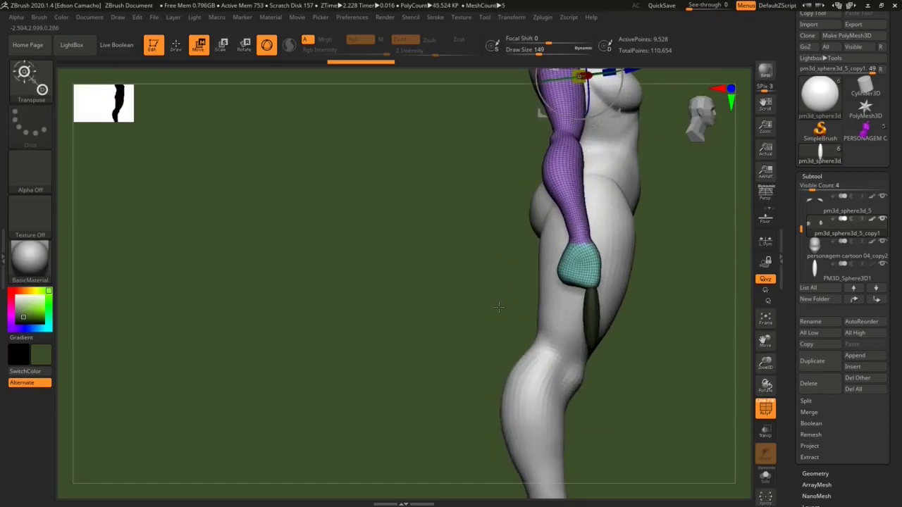
left_click(596, 318, "alt")
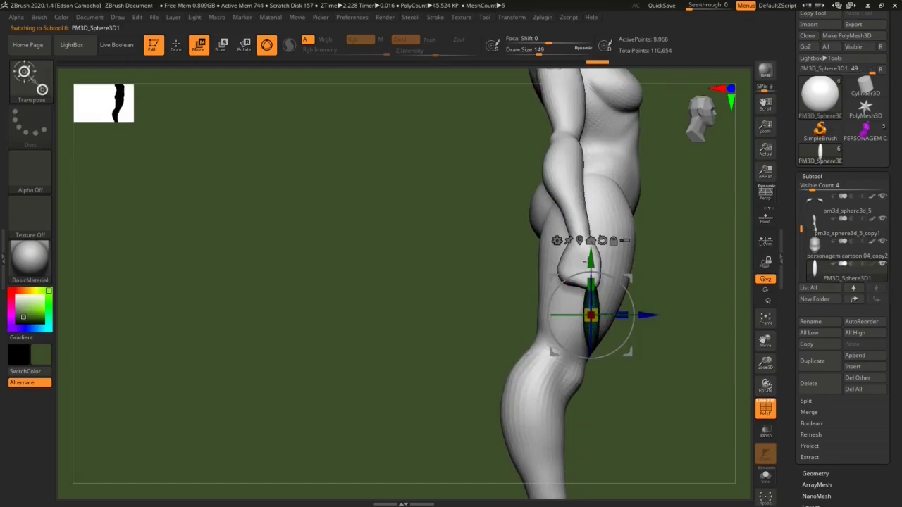
Step: Raise and shorten the finger ellipsoid beneath the hand, then select the arm-and-hand mesh
left_click_drag(597, 373, 597, 299)
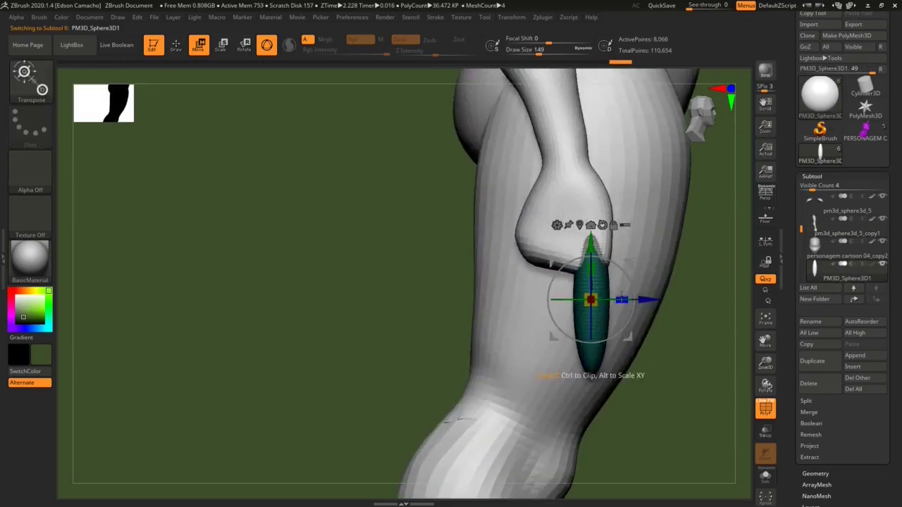
mouse_move(590, 300)
left_mouse_down()
mouse_move(619, 296)
mouse_move(559, 295)
left_mouse_up()
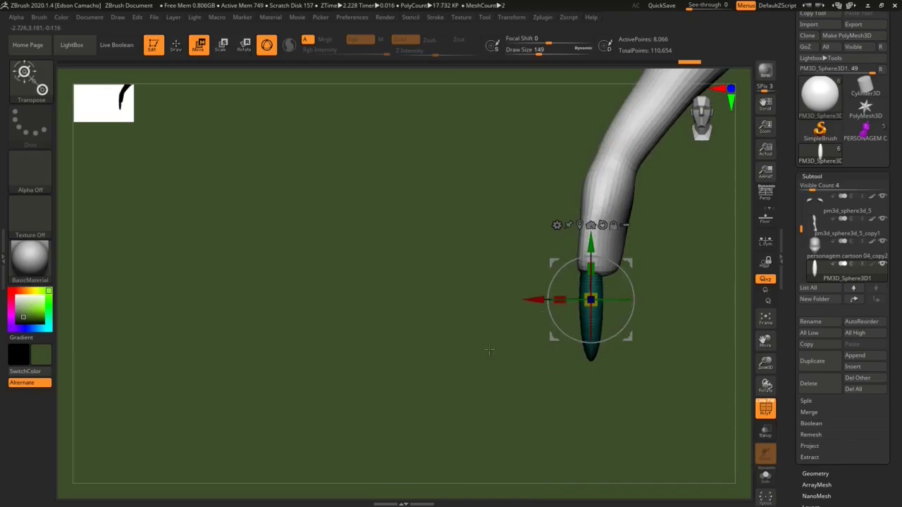
left_click_drag(634, 328, 656, 343)
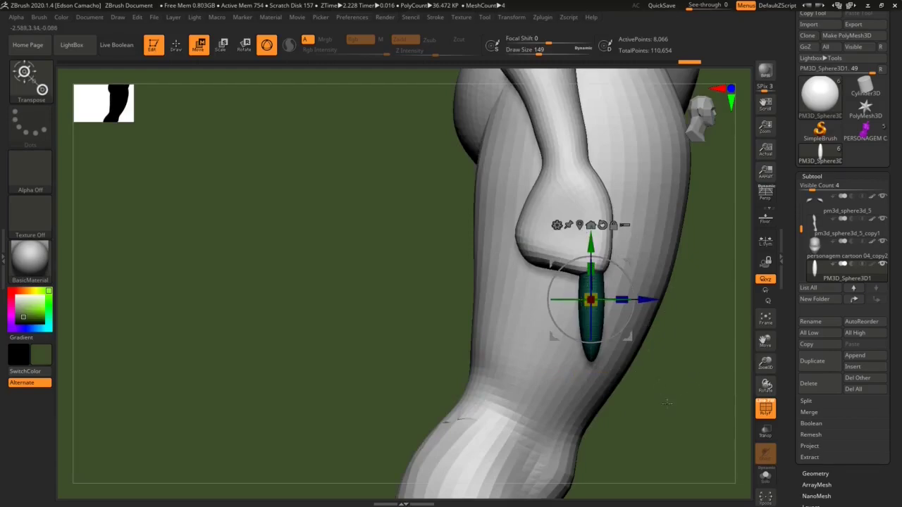
left_click_drag(667, 403, 655, 379, "alt")
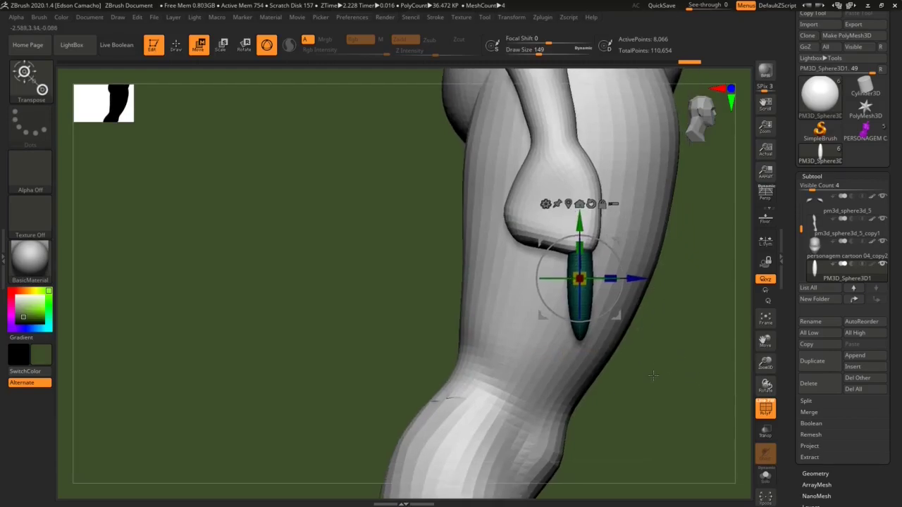
left_click(549, 167, "alt")
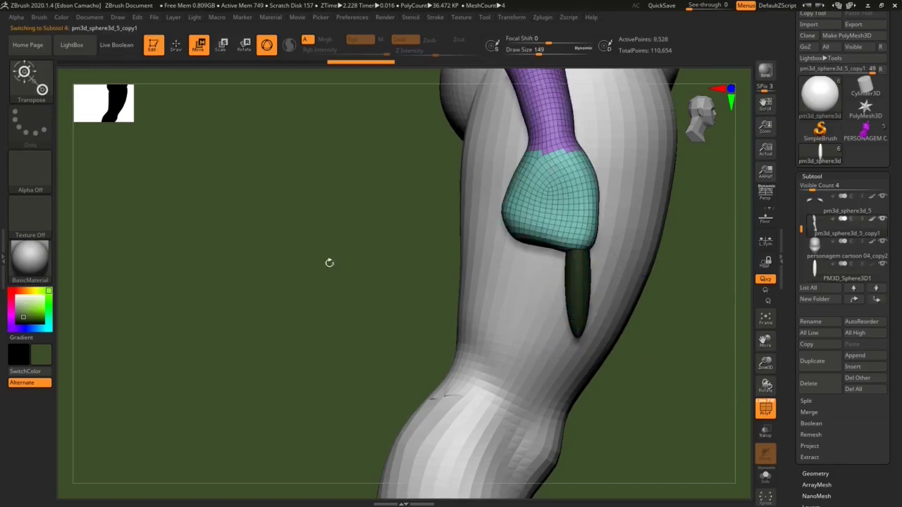
Step: Draw a slice curve across the bottom of the hand mesh
key("q")
key("s")
left_click_drag(346, 262, 367, 264)
left_click_drag(461, 236, 544, 245, "ctrl+shift")
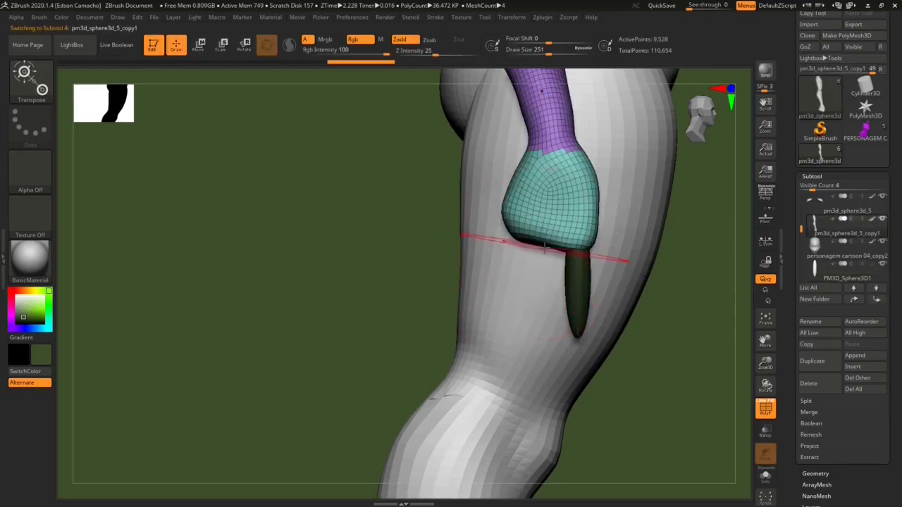
key("w")
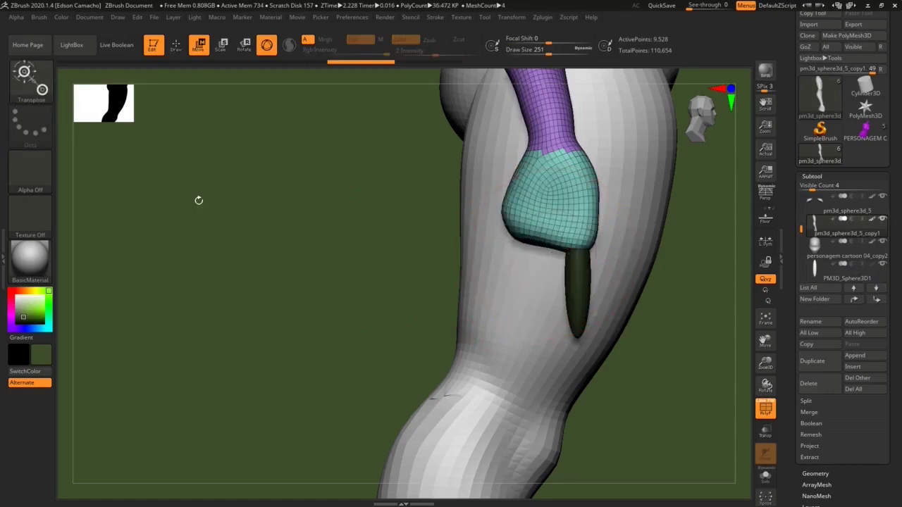
Step: Reshape the hand's lower edge with the Move brush at size 158, then select the finger
key("q")
key("s")
left_click_drag(385, 255, 377, 255)
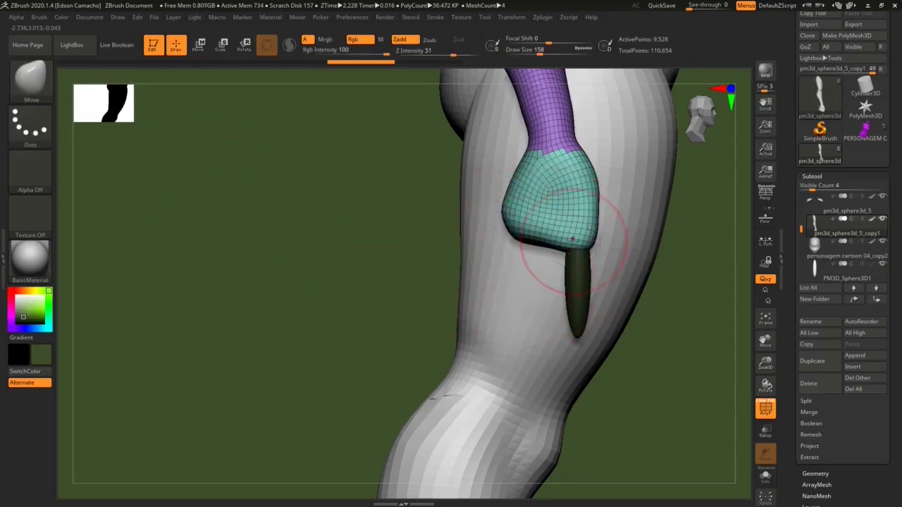
left_click_drag(542, 241, 506, 215)
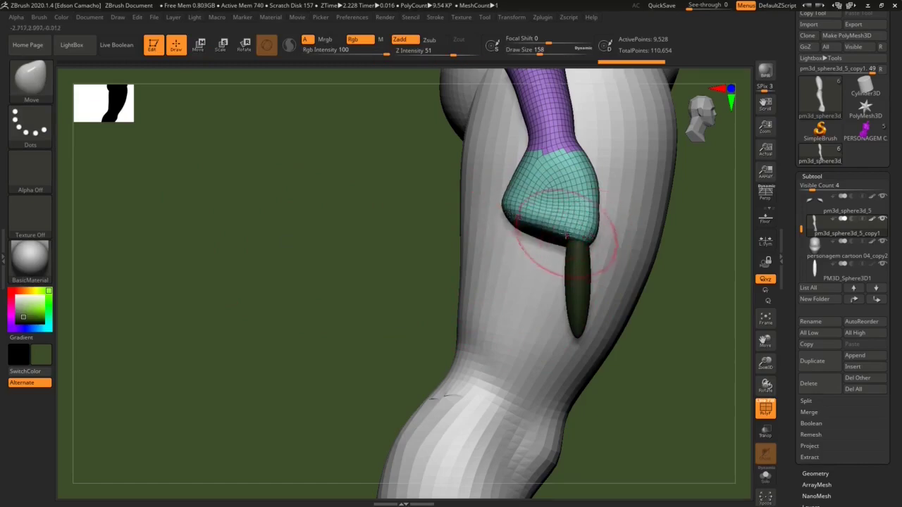
mouse_move(536, 232)
left_mouse_down()
mouse_move(502, 238)
mouse_move(479, 213)
left_mouse_up()
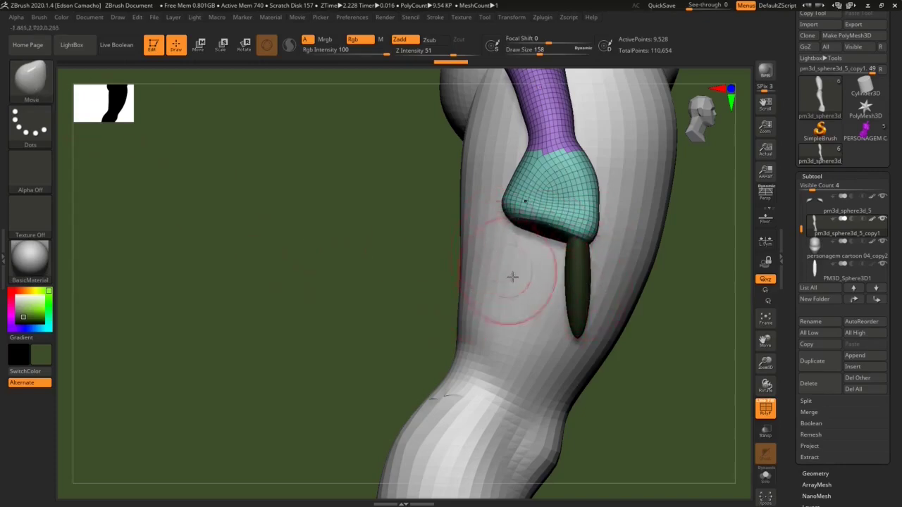
left_click(582, 281, "alt")
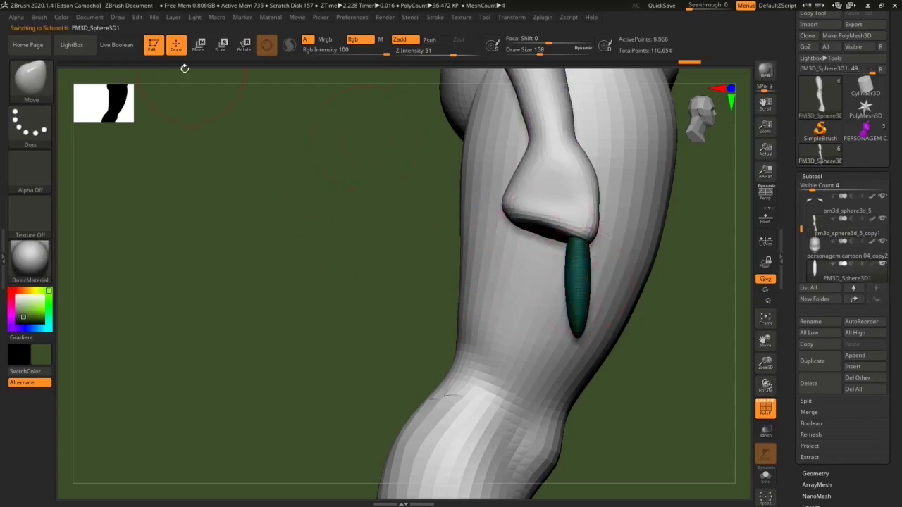
Step: Rotate the finger piece to straighten it and zoom out to see the whole figure
key("w")
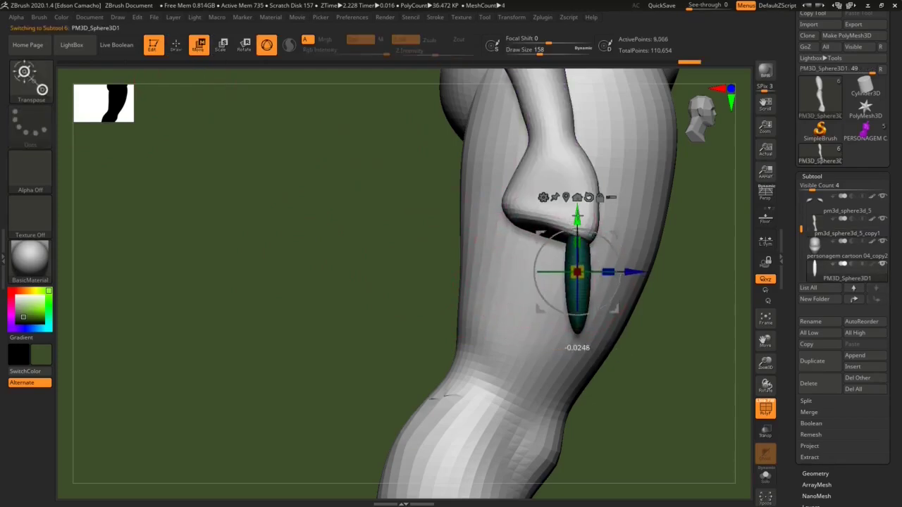
left_click_drag(620, 258, 635, 286)
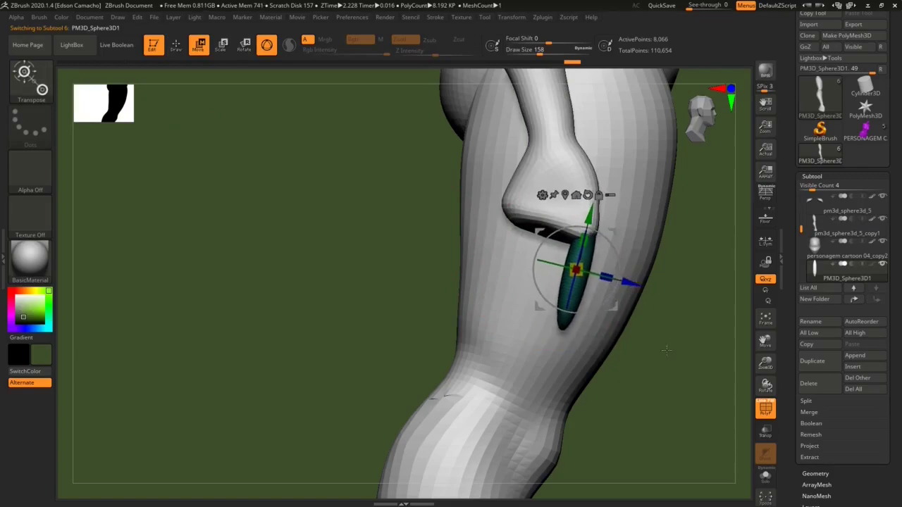
left_click_drag(666, 350, 646, 373)
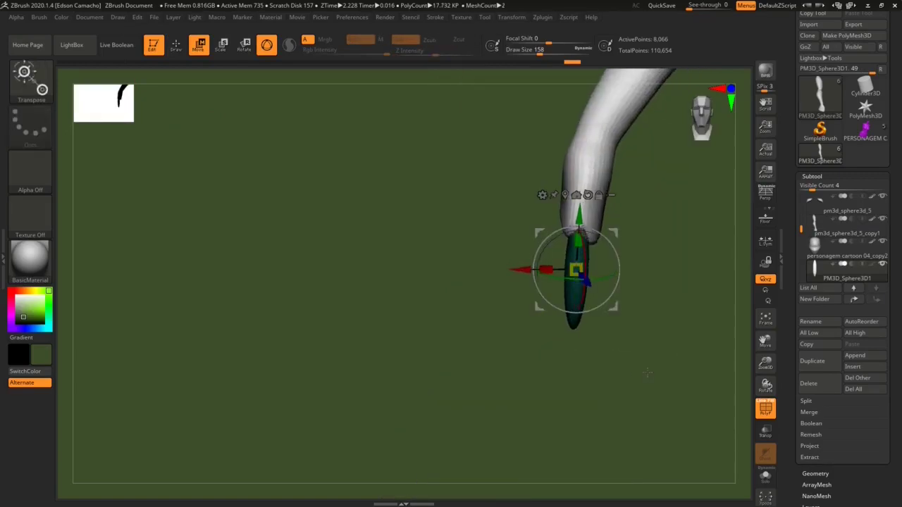
mouse_move(599, 344)
left_mouse_down()
mouse_move(503, 339)
mouse_move(635, 288)
mouse_move(623, 283)
left_mouse_up()
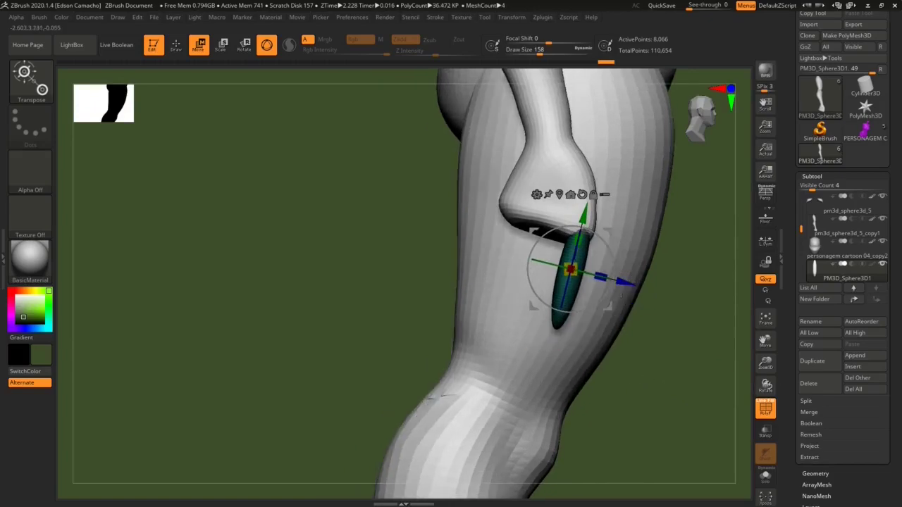
mouse_move(622, 294)
left_mouse_down("alt")
mouse_move(606, 257)
mouse_move(617, 354)
mouse_move(477, 319)
left_mouse_up("alt")
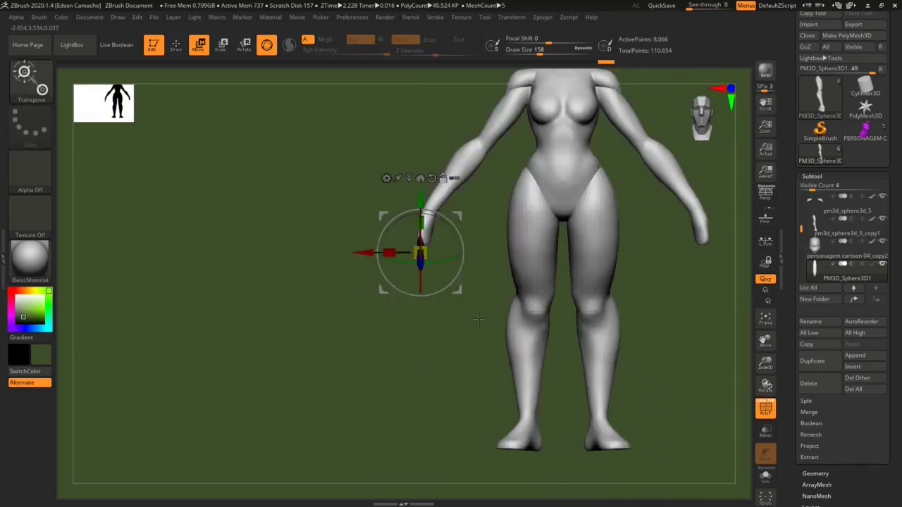
Step: Select both arms and lay a transpose action line from the shoulder down the arm
left_click(597, 244)
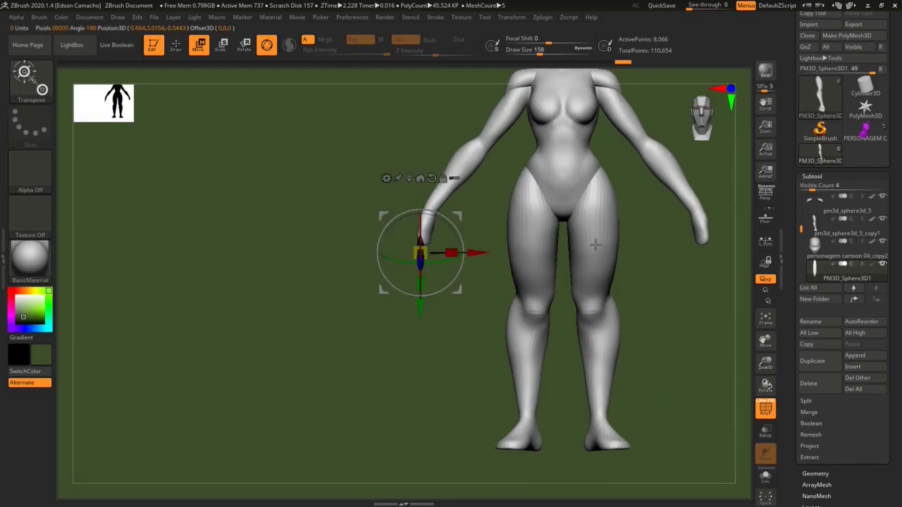
left_click(539, 132, "alt")
left_click(268, 47)
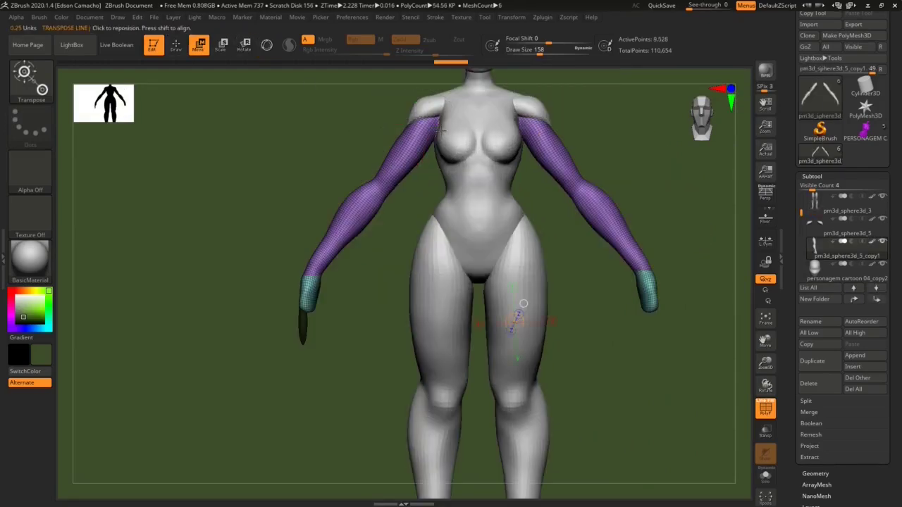
mouse_move(433, 119)
left_mouse_down()
mouse_move(262, 351)
mouse_move(283, 326)
mouse_move(272, 318)
left_mouse_up()
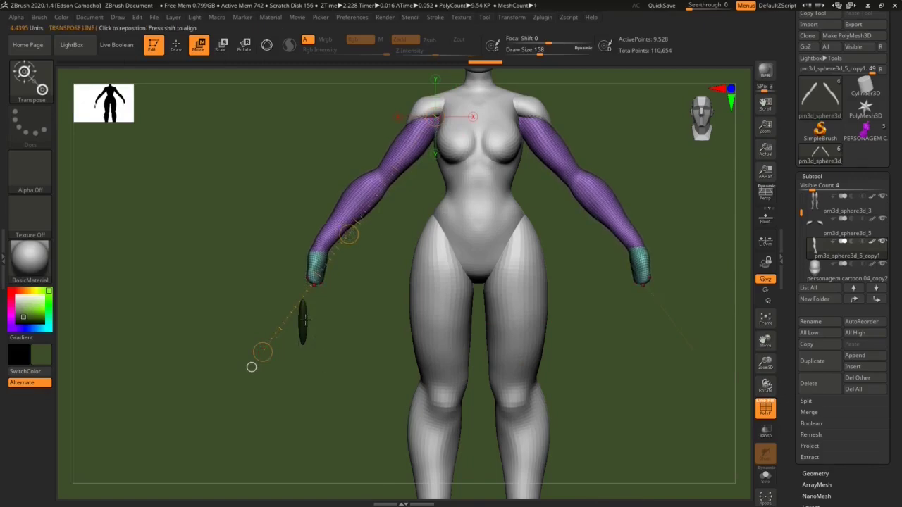
left_click(177, 47)
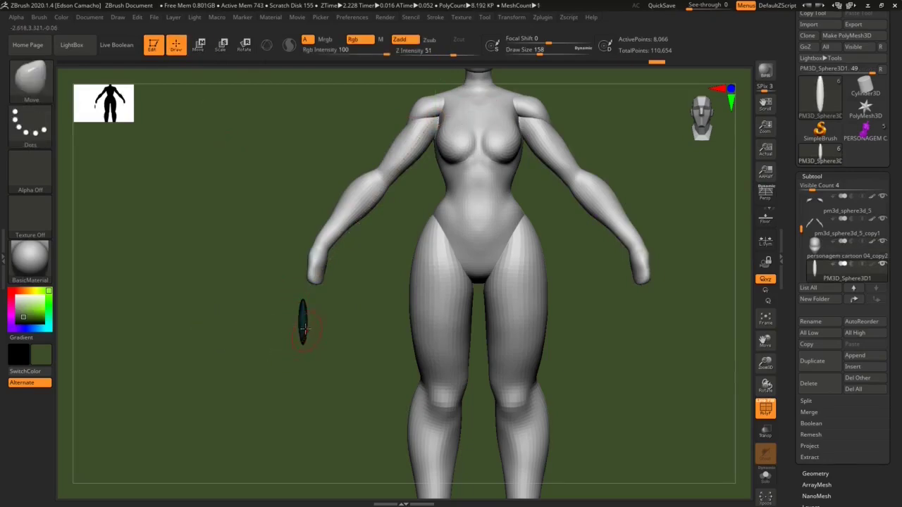
Step: Move the finger up under the hand, tilt it, and duplicate it as PM3D_Sphere3D2
left_click_drag(253, 348, 282, 343)
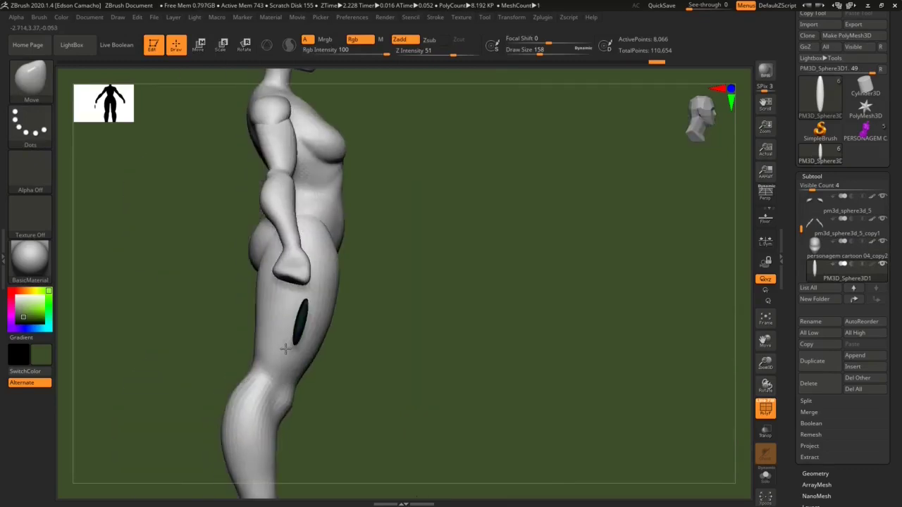
key("w")
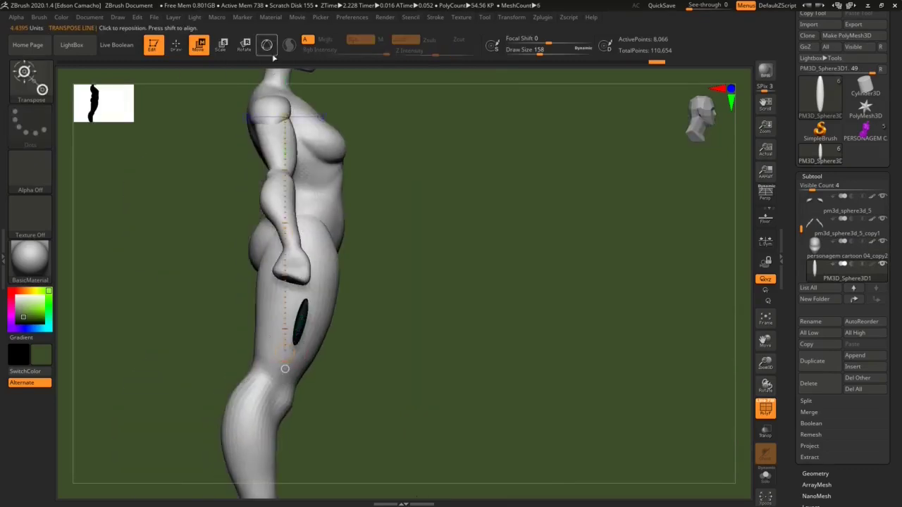
left_click(268, 45)
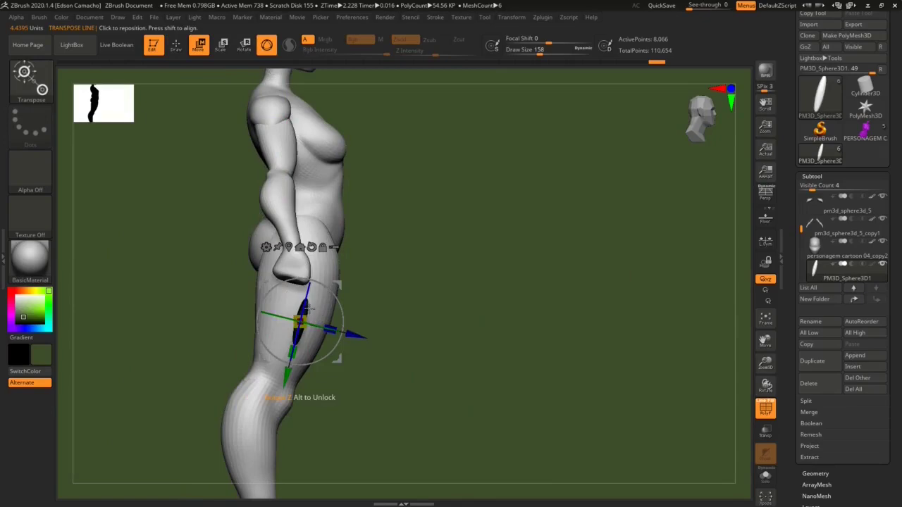
left_click_drag(310, 305, 309, 284)
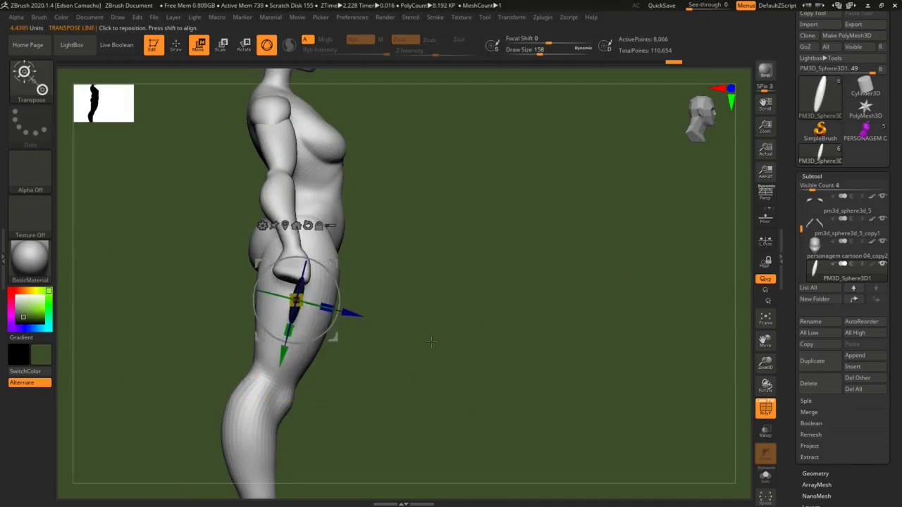
mouse_move(431, 342)
left_mouse_down("shift")
mouse_move(392, 321)
mouse_move(420, 363)
mouse_move(343, 262)
mouse_move(348, 255)
left_mouse_up("shift")
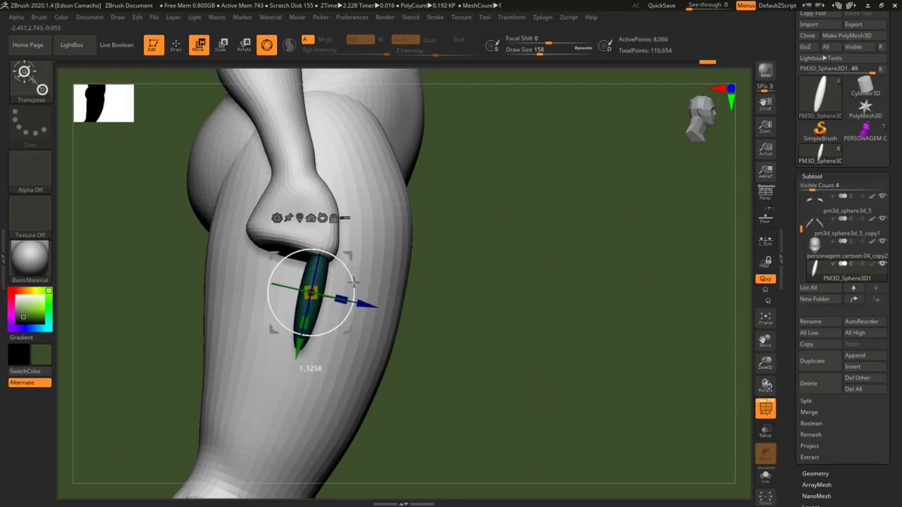
left_click_drag(352, 281, 351, 275)
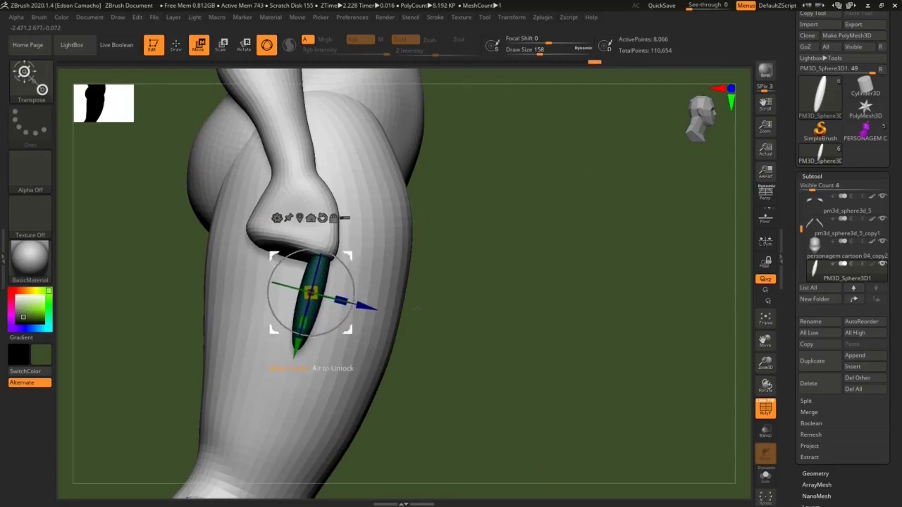
left_click_drag(417, 308, 406, 355, "shift")
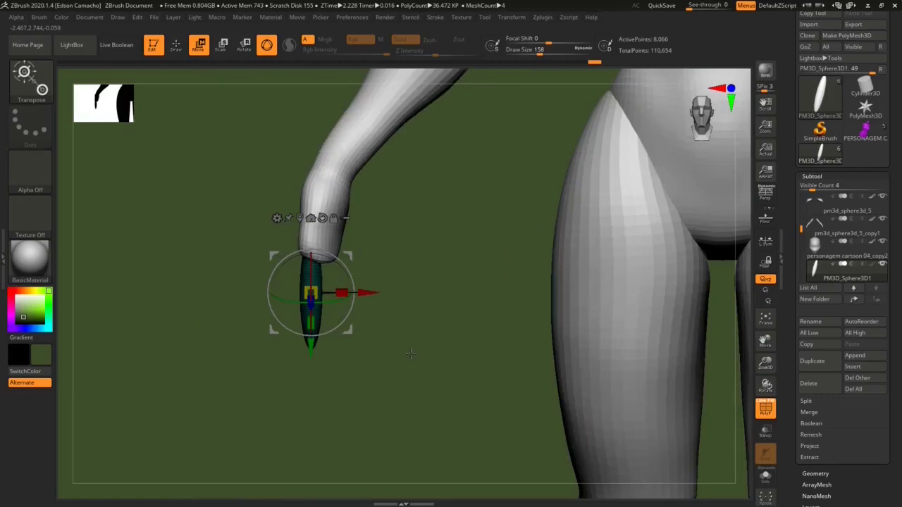
left_click_drag(426, 357, 341, 303)
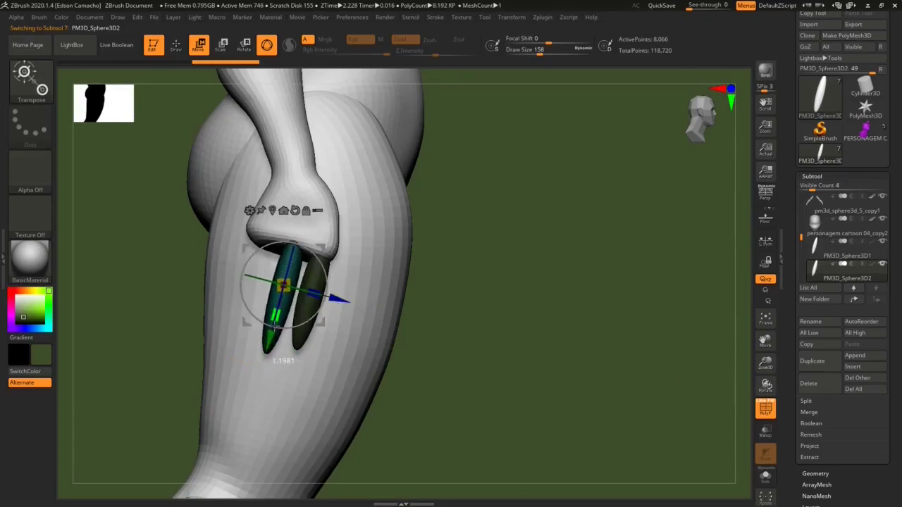
Step: Angle the second finger, then duplicate it and rotate the copy into place beside it
mouse_move(247, 279)
left_mouse_down()
mouse_move(247, 305)
mouse_move(387, 353)
mouse_move(232, 255)
left_mouse_up()
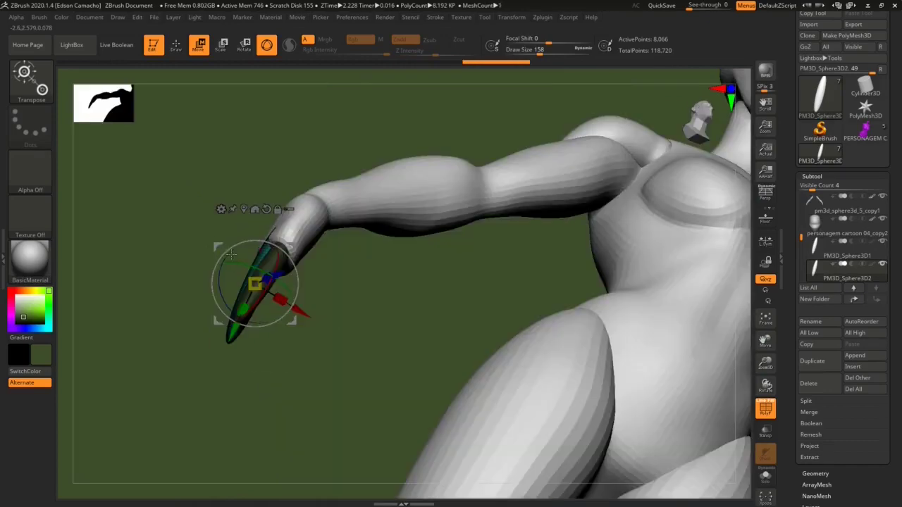
left_click_drag(317, 321, 308, 310)
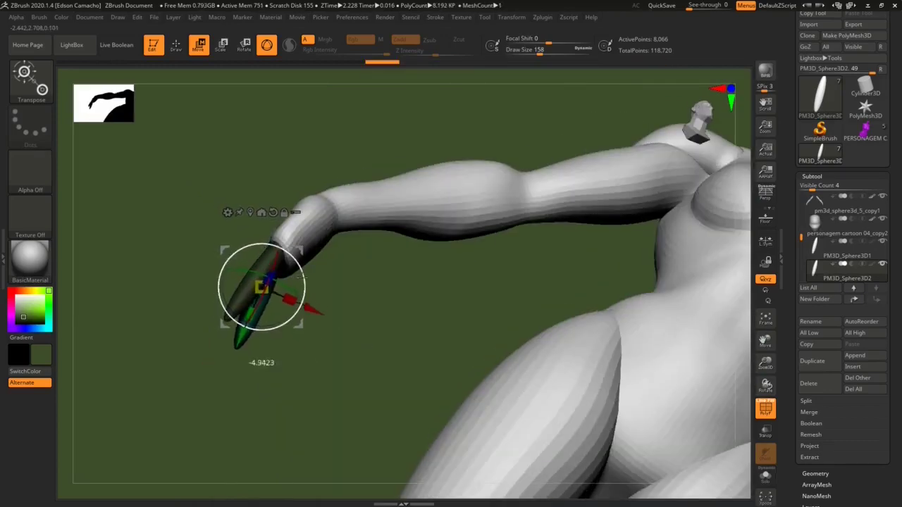
mouse_move(366, 332)
left_mouse_down()
mouse_move(455, 335)
mouse_move(262, 285)
left_mouse_up()
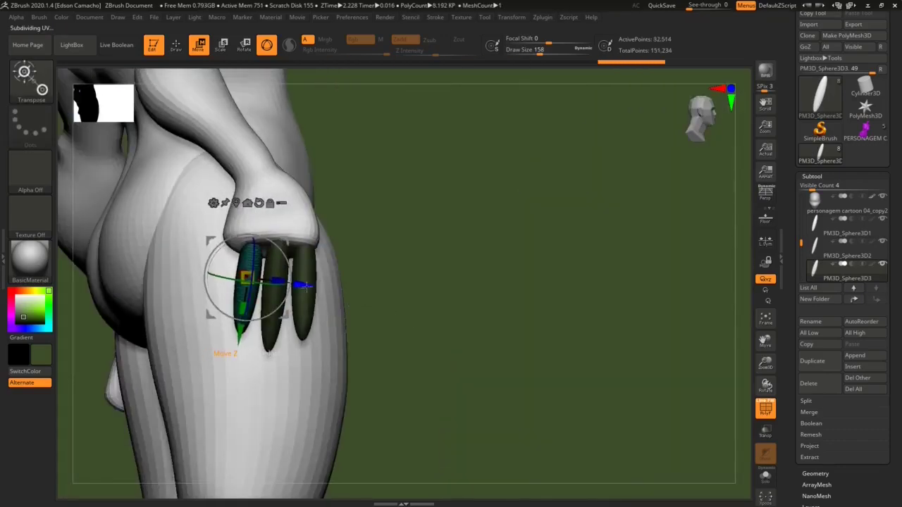
left_click_drag(303, 284, 278, 287, "ctrl")
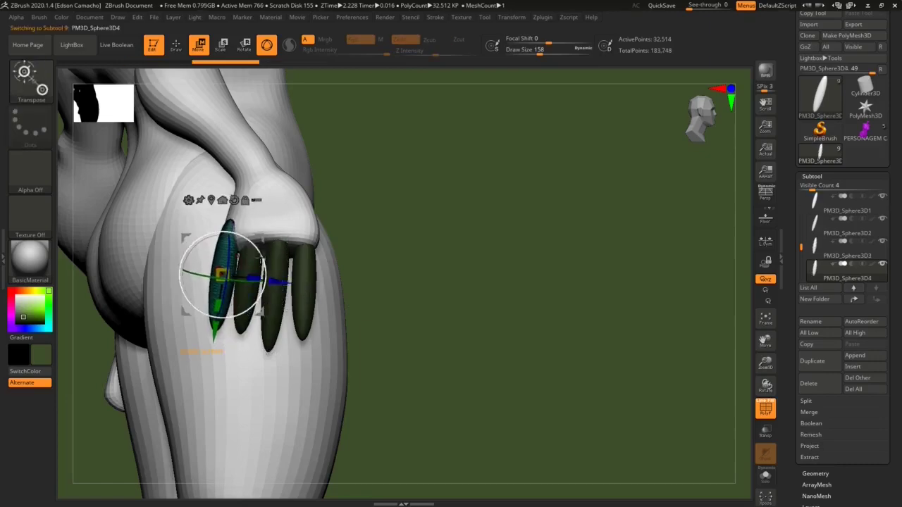
left_click_drag(270, 350, 223, 267)
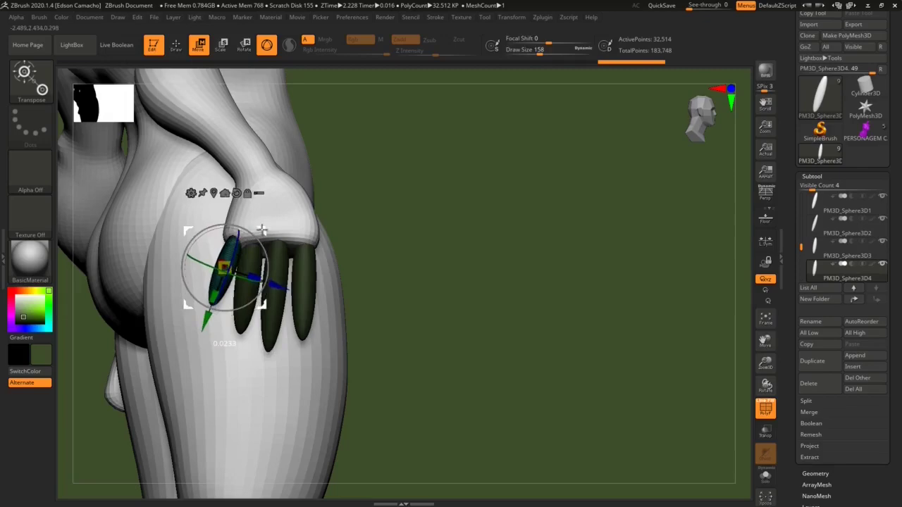
mouse_move(394, 303)
left_mouse_down()
mouse_move(378, 310)
mouse_move(409, 336)
left_mouse_up()
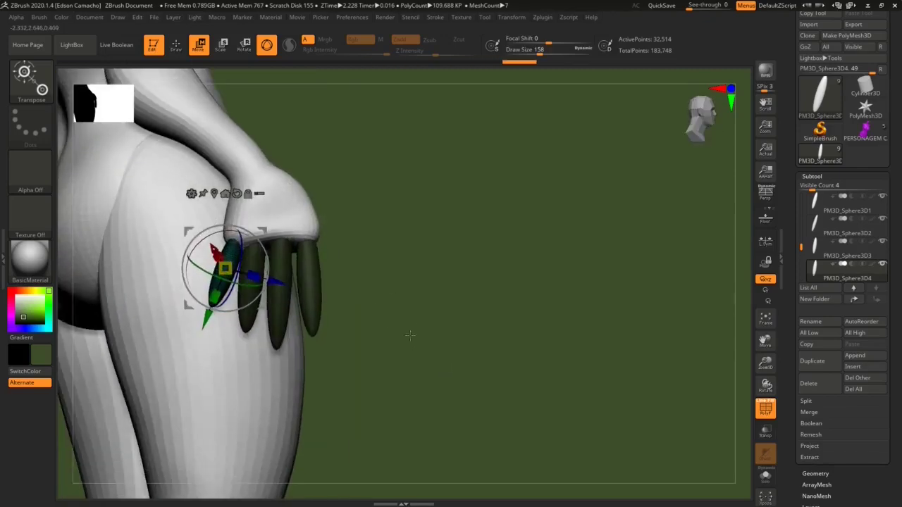
left_click(315, 289)
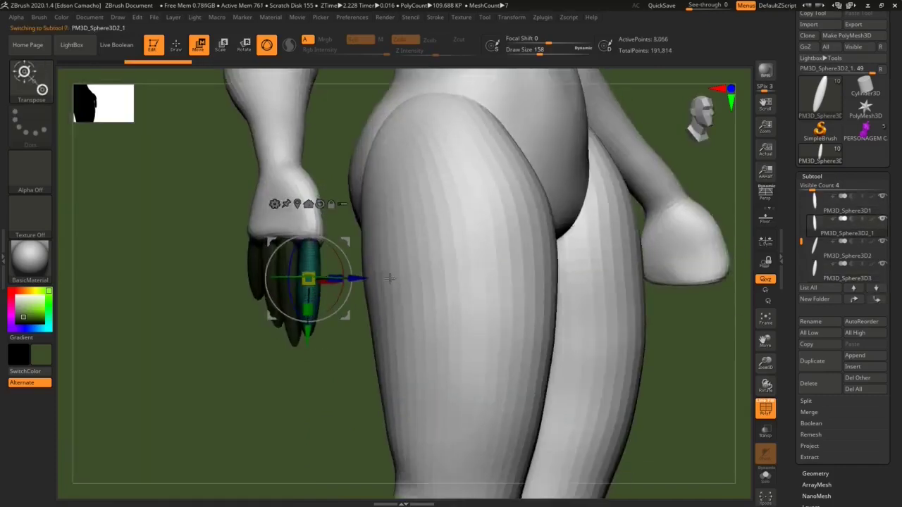
Step: Rotate one finger so it angles out from the side of the hand like a thumb
left_click_drag(394, 366, 423, 303)
mouse_move(345, 236)
left_mouse_down()
mouse_move(376, 218)
mouse_move(367, 243)
left_mouse_up()
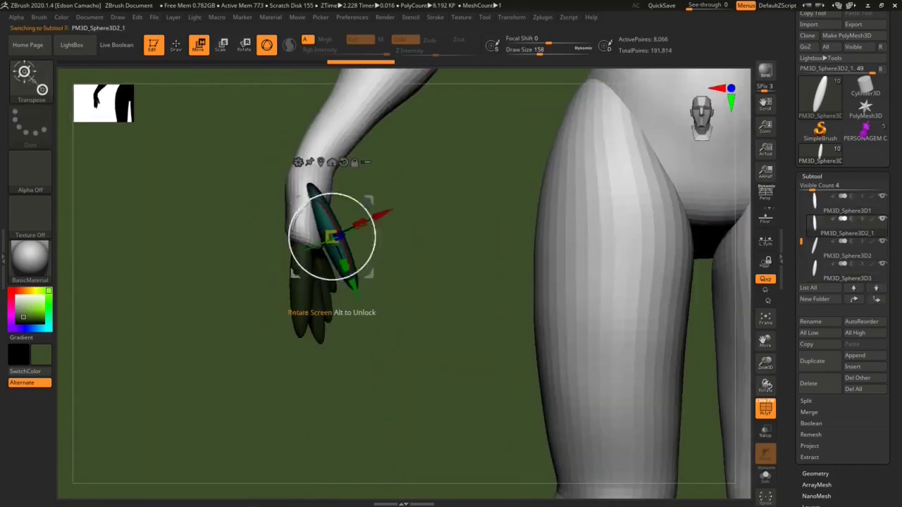
mouse_move(451, 353)
left_mouse_down()
mouse_move(385, 192)
mouse_move(367, 233)
left_mouse_up()
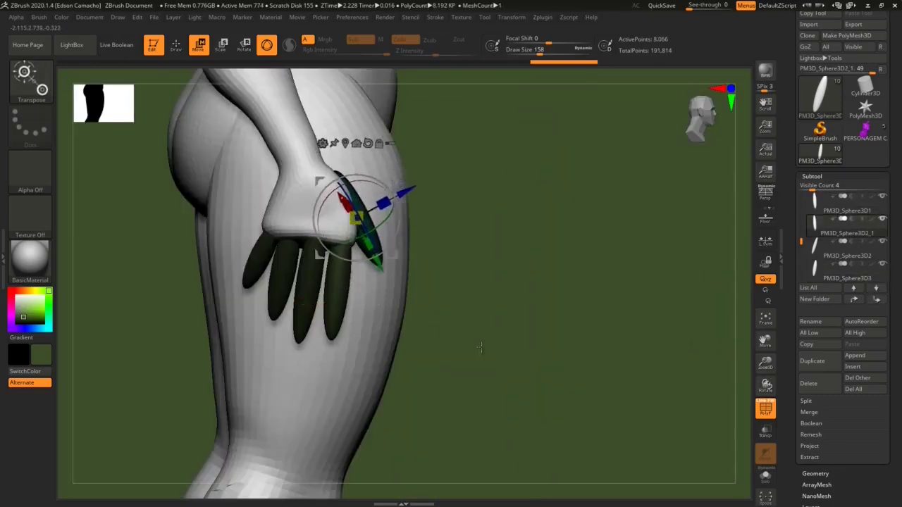
left_click_drag(451, 353, 394, 303)
mouse_move(395, 353)
left_mouse_down()
mouse_move(323, 352)
mouse_move(423, 352)
mouse_move(324, 352)
mouse_move(395, 339)
left_mouse_up()
left_click_drag(384, 191, 363, 185)
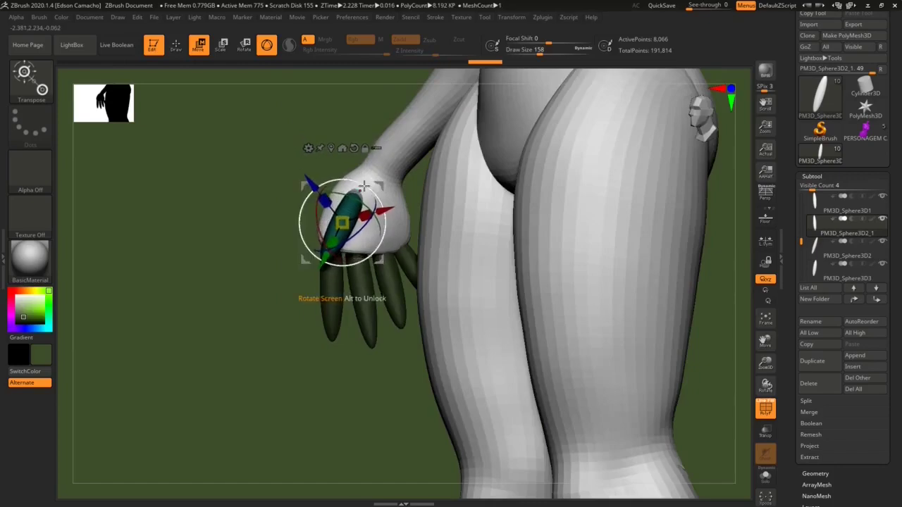
Step: Slim the thumb finger's width, then select the hand mesh in Draw mode
left_click_drag(216, 358, 296, 356)
left_click_drag(347, 206, 346, 205)
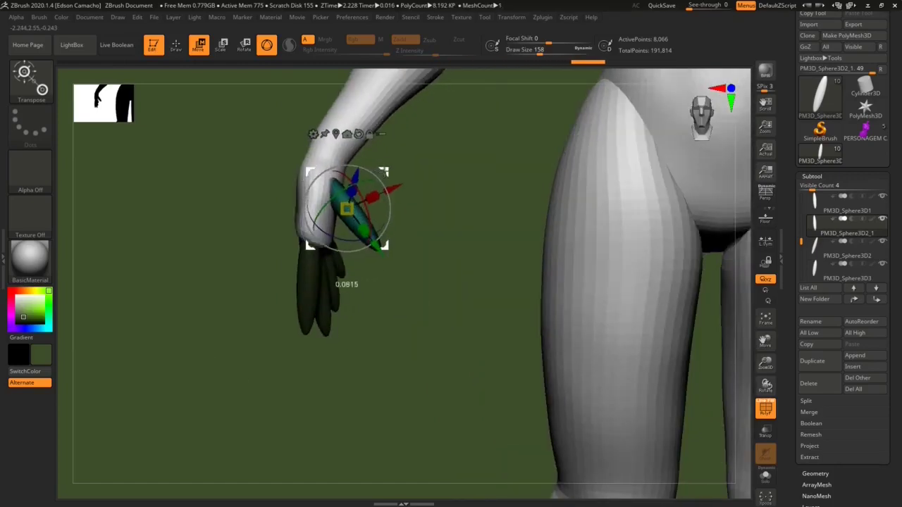
left_click_drag(437, 367, 394, 359)
left_click_drag(384, 183, 381, 187)
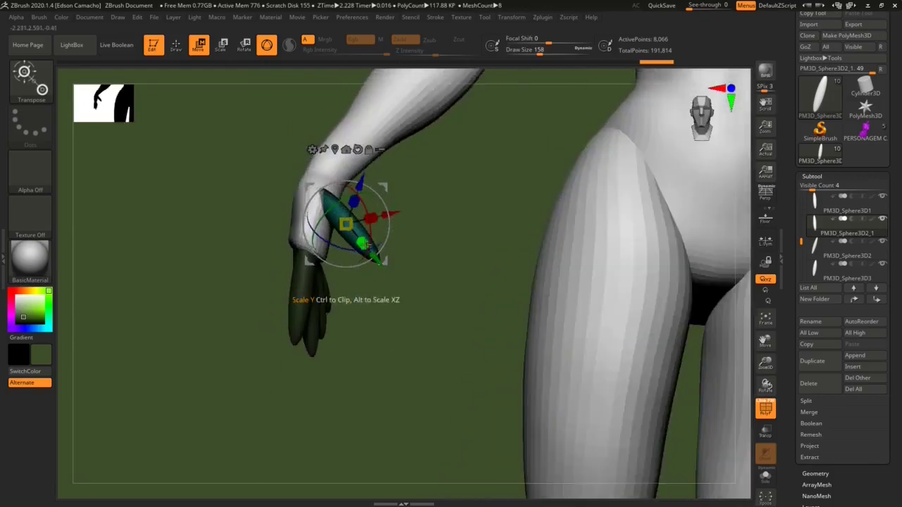
mouse_move(374, 339)
left_mouse_down()
mouse_move(395, 345)
mouse_move(378, 342)
left_mouse_up()
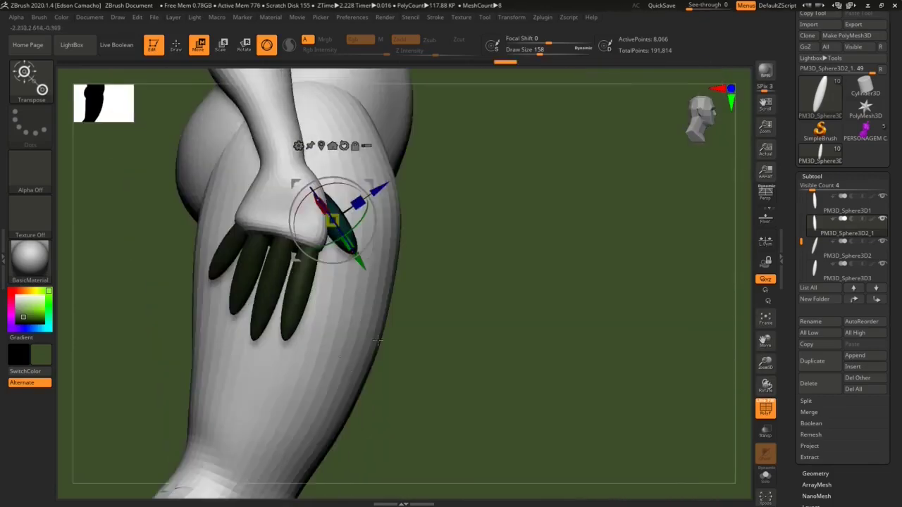
left_click(274, 215, "alt")
key("q")
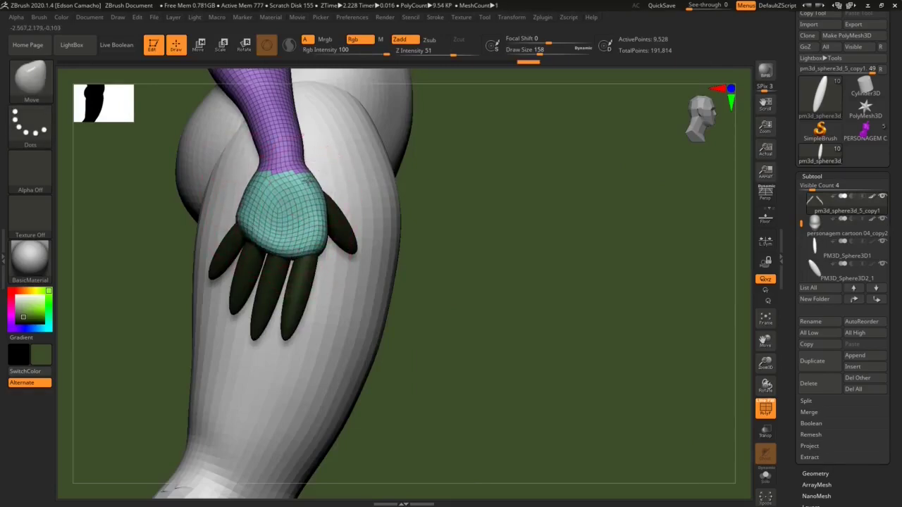
Step: Hide the arm polygroups and body subtool, then isolate just the finger shapes
right_click_drag(310, 212, 297, 205)
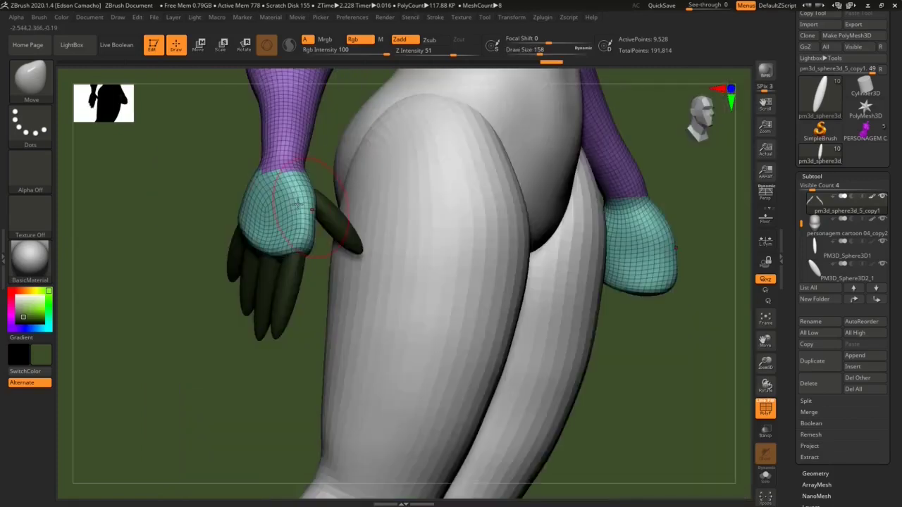
left_click(297, 204, "ctrl+shift")
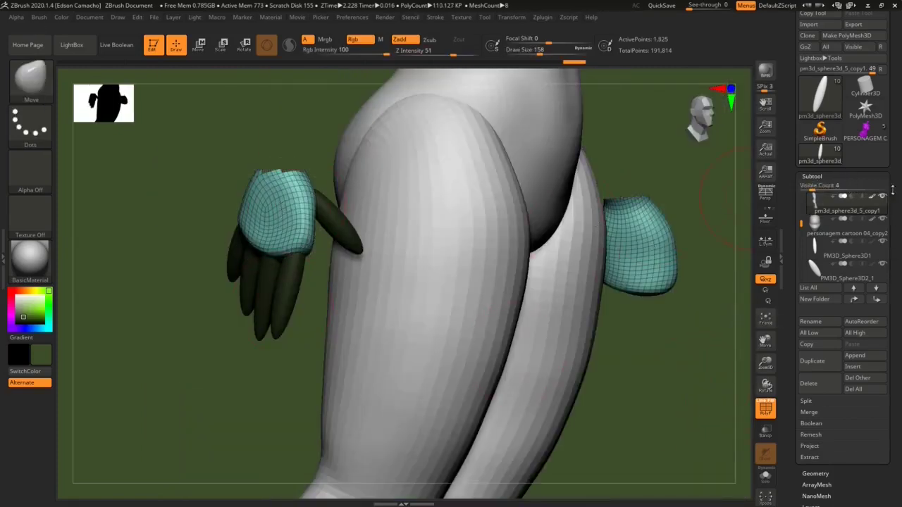
scroll(845, 232, "up", 3)
left_click(883, 219)
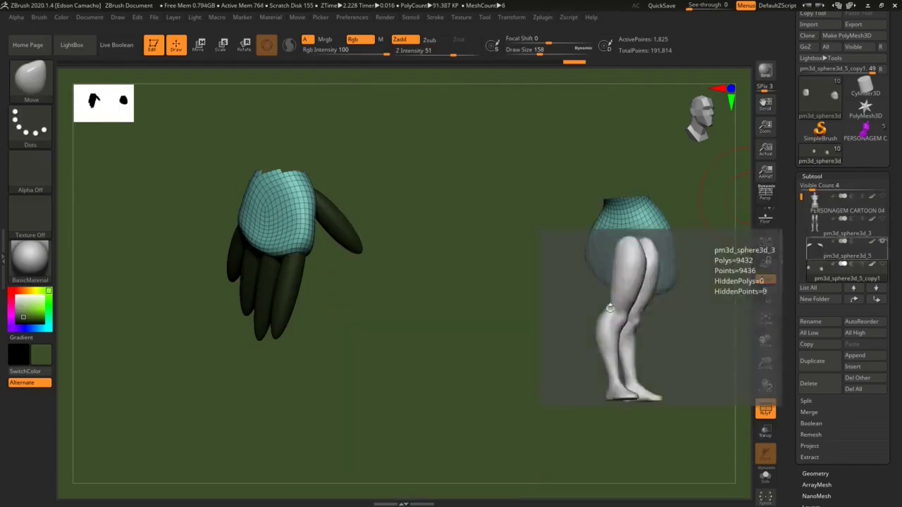
key("ctrl+shift")
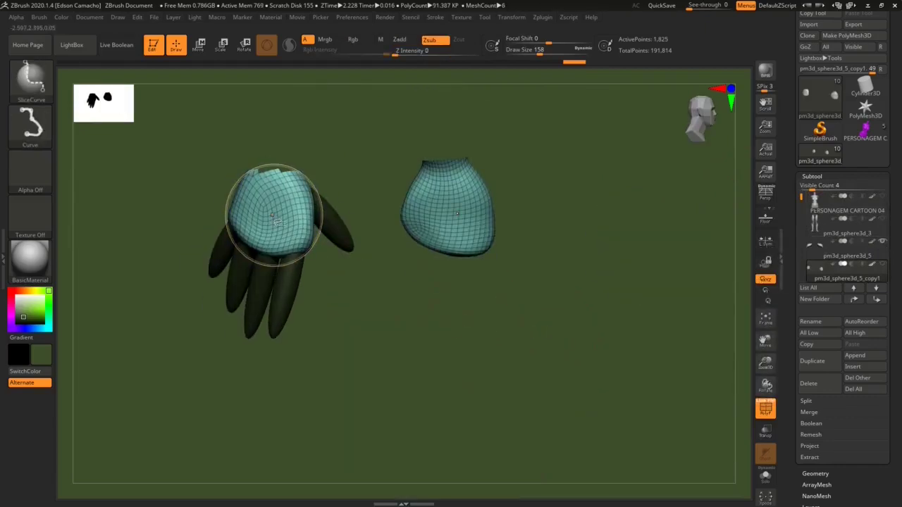
left_click(282, 203, "ctrl+shift")
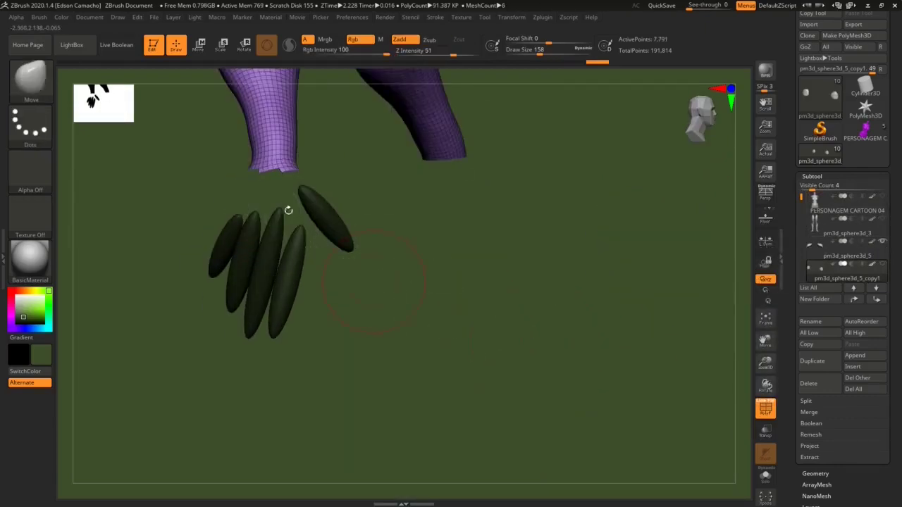
mouse_move(517, 397)
left_mouse_down()
mouse_move(504, 369)
mouse_move(329, 343)
left_mouse_up()
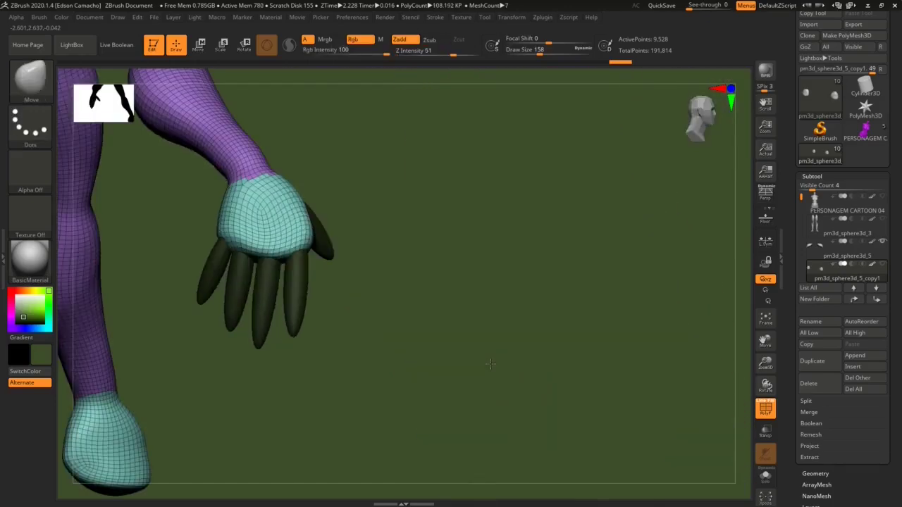
left_click(301, 289, "ctrl+shift")
left_click_drag(362, 322, 350, 343)
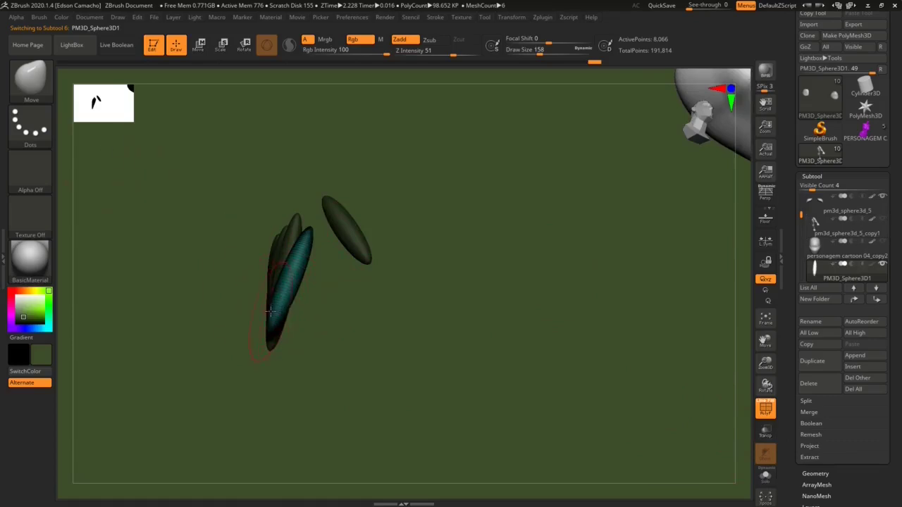
Step: Mask part of the fingers using the MaskLasso brush
left_click_drag(365, 332, 358, 323)
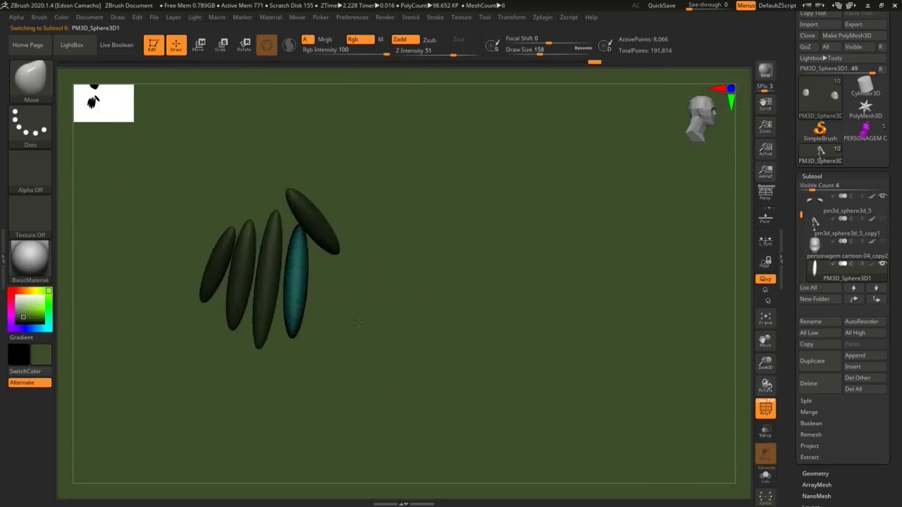
left_click(39, 81, "ctrl")
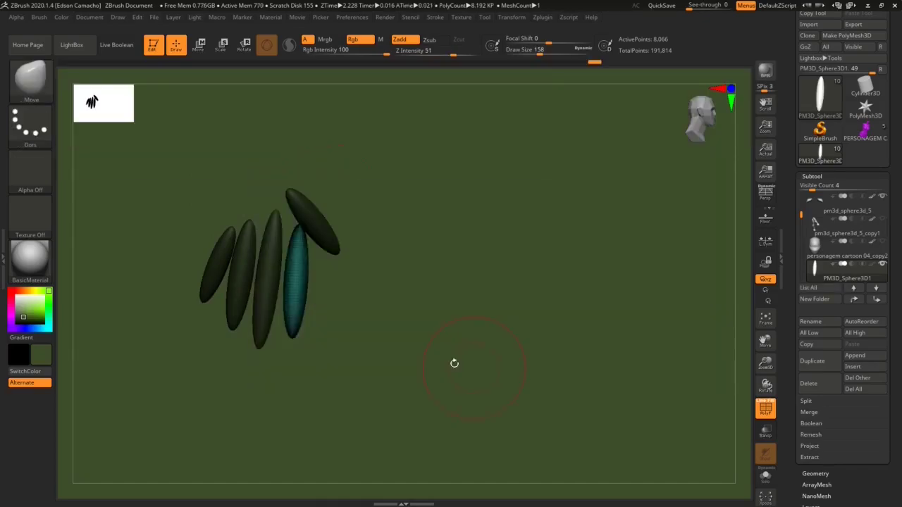
key("b")
key("m")
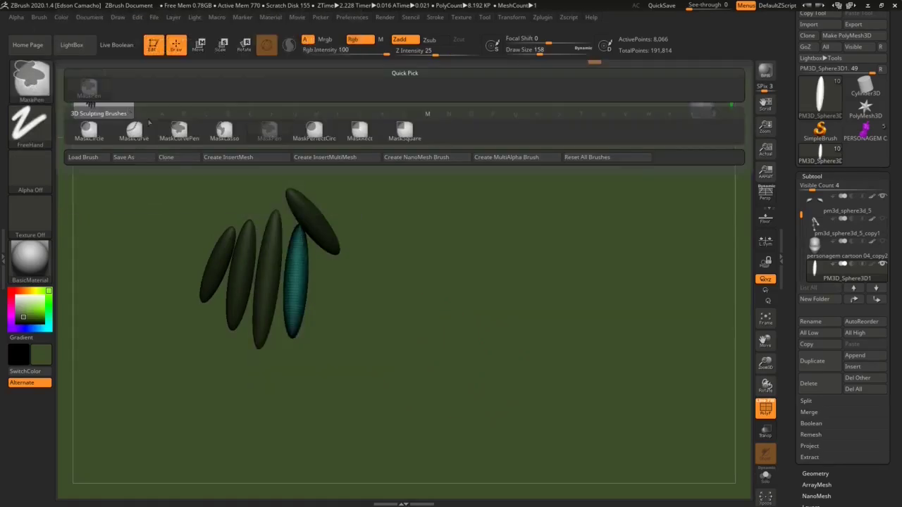
key("l")
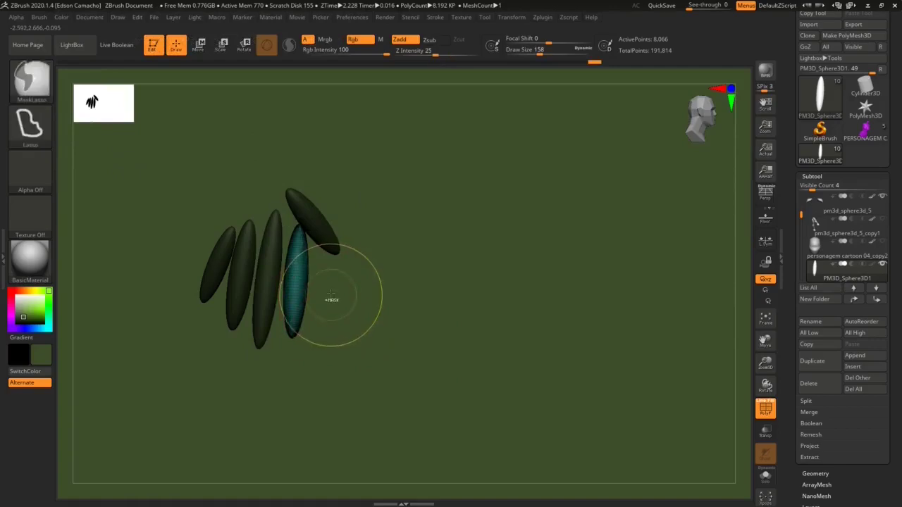
left_click_drag(265, 315, 262, 311, "ctrl")
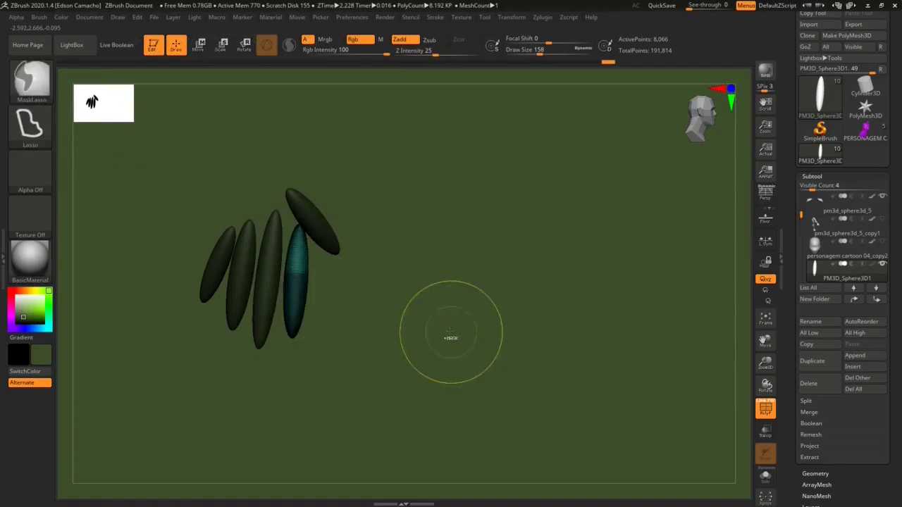
key("b")
key("m")
key("v")
left_click_drag(402, 382, 375, 348)
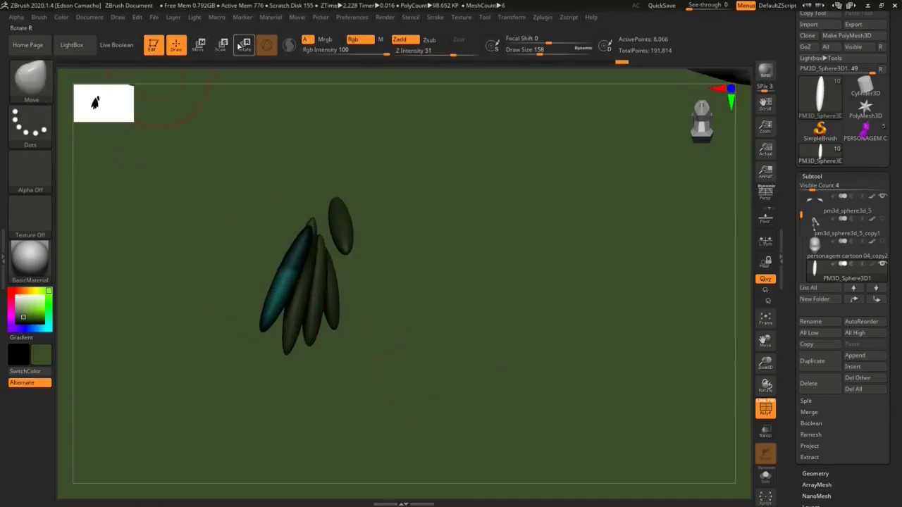
Step: Rotate a finger to stand upright, then make PM3D_Sphere3D2 active
left_click(243, 47)
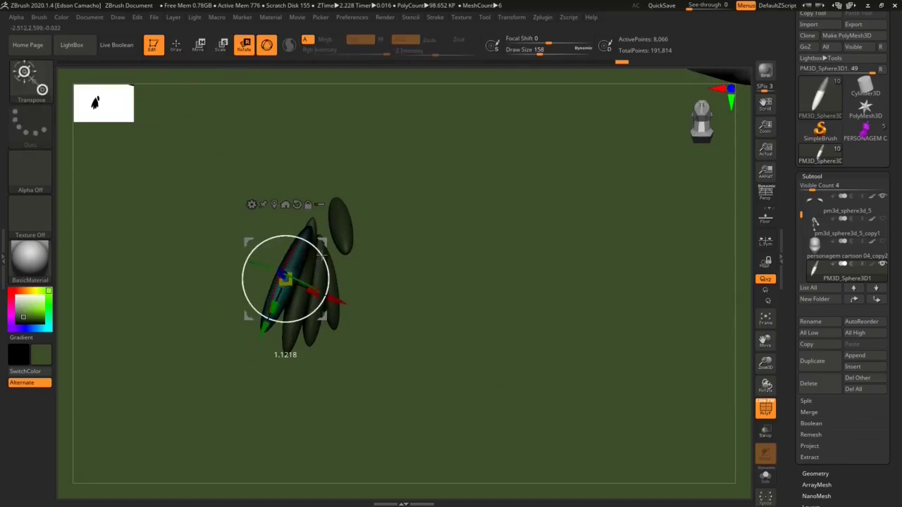
left_click_drag(321, 258, 337, 244)
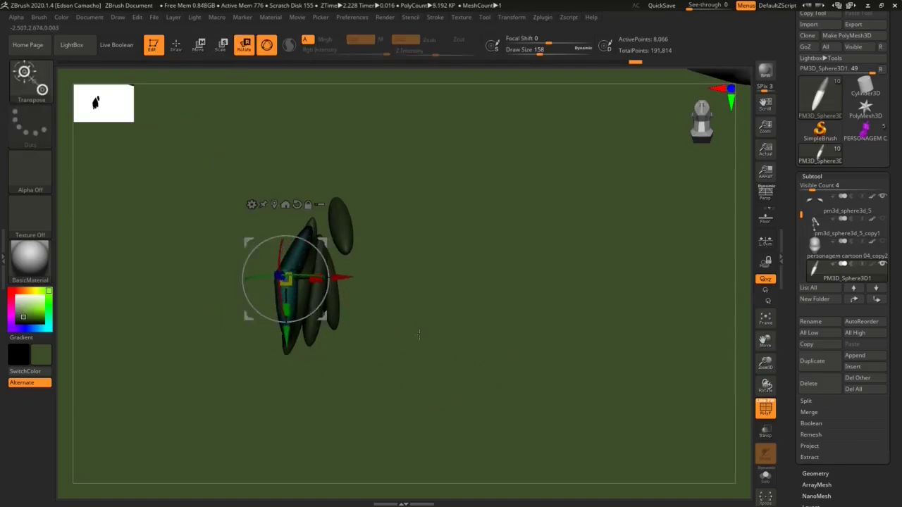
left_click_drag(418, 335, 467, 328)
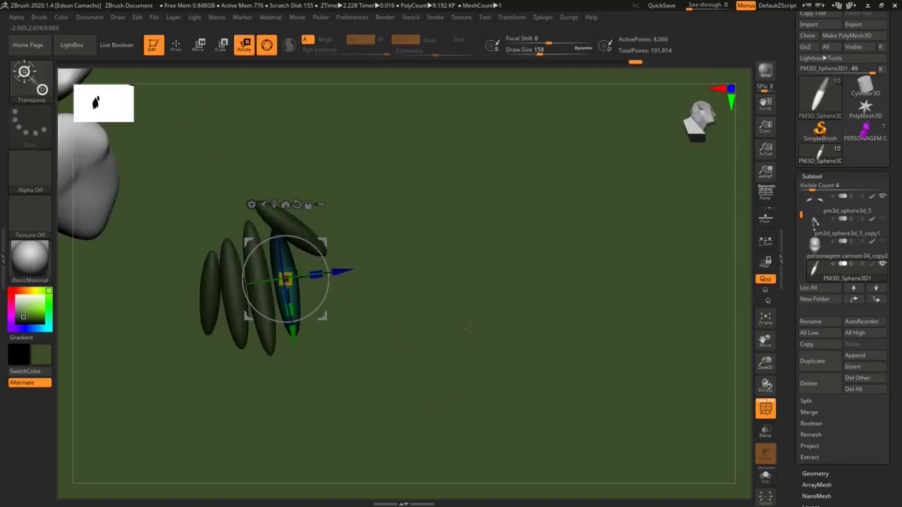
left_click(270, 342, "alt")
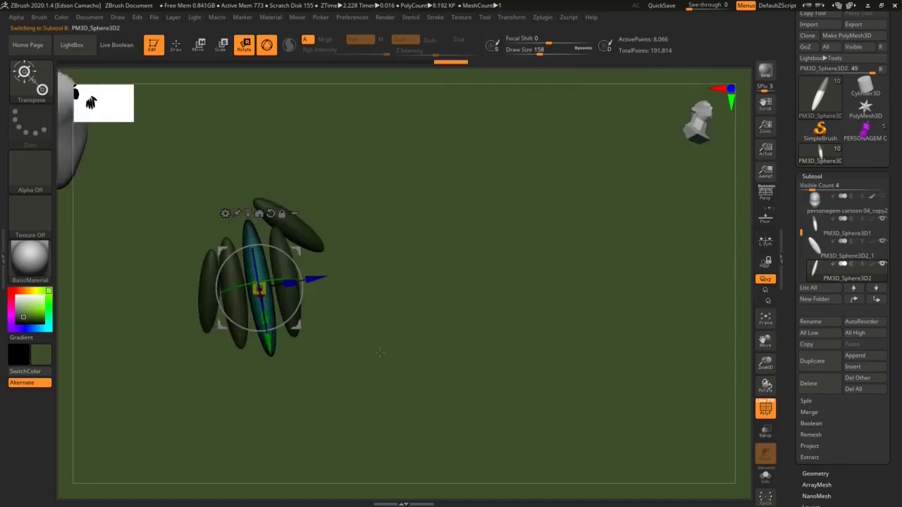
key("ctrl")
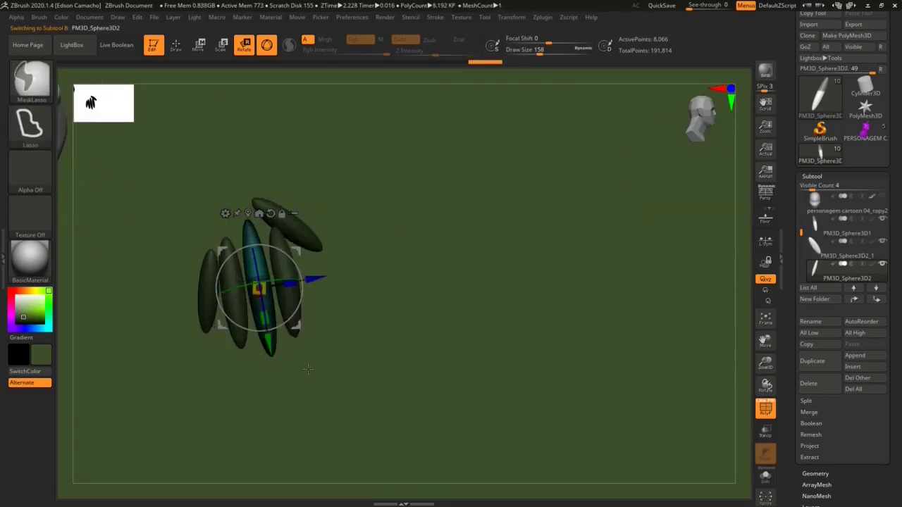
Step: Adjust PM3D_Sphere3D3 and narrow PM3D_Sphere3D4, then select PM3D_Sphere3D2_1
mouse_move(308, 368)
left_mouse_down()
mouse_move(292, 270)
mouse_move(303, 353)
left_mouse_up()
left_click(237, 310, "alt")
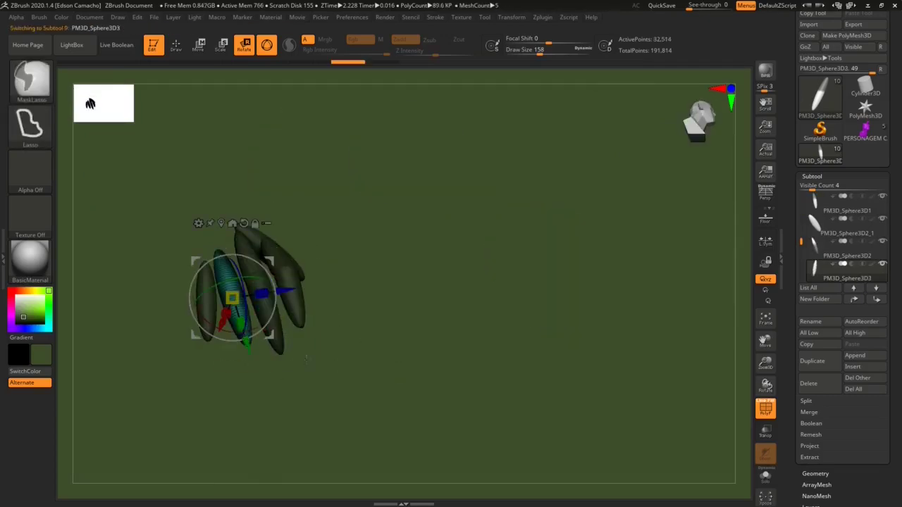
left_click(398, 368, "ctrl+shift")
mouse_move(350, 380)
left_mouse_down()
mouse_move(265, 289)
mouse_move(200, 326)
left_mouse_up()
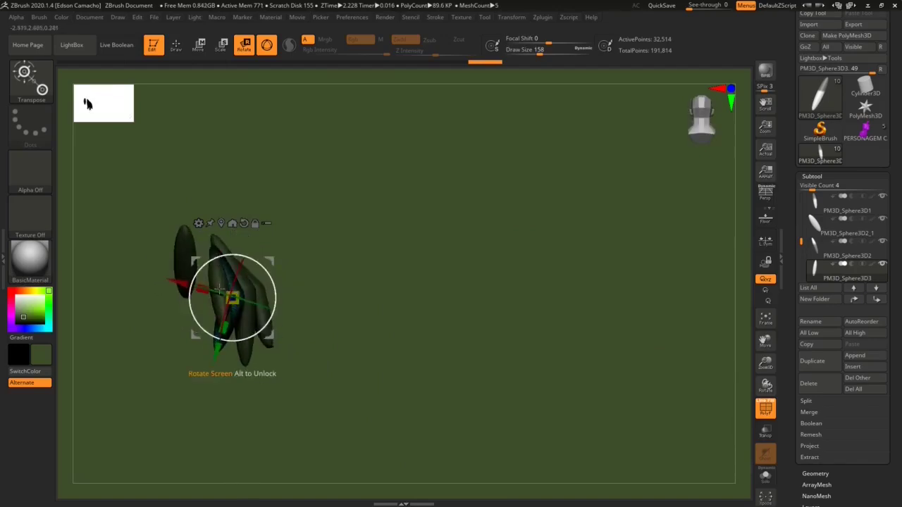
left_click(232, 296, "alt")
left_click(372, 381, "ctrl+shift")
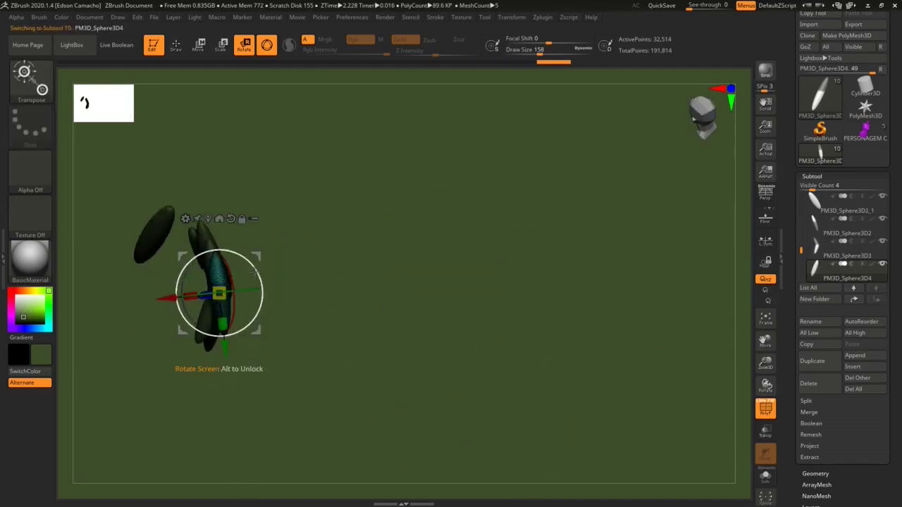
left_click_drag(250, 290, 265, 289)
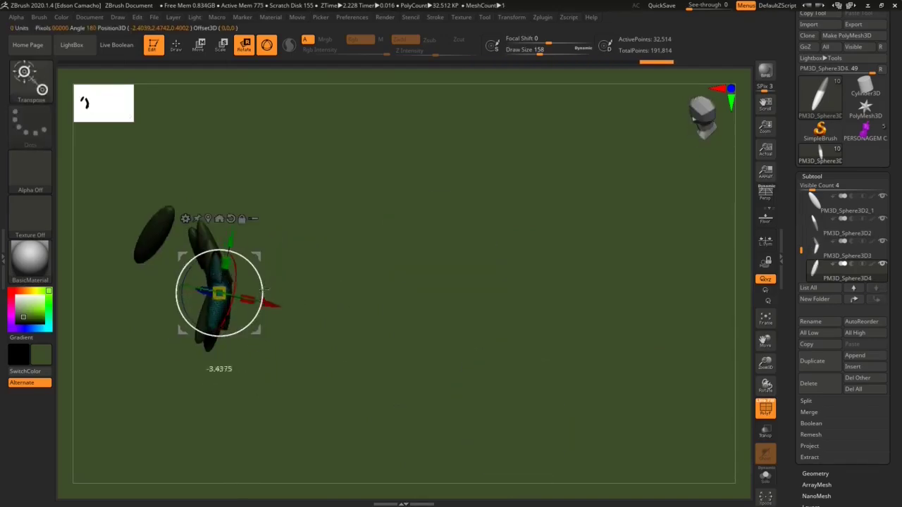
left_click_drag(316, 341, 105, 240)
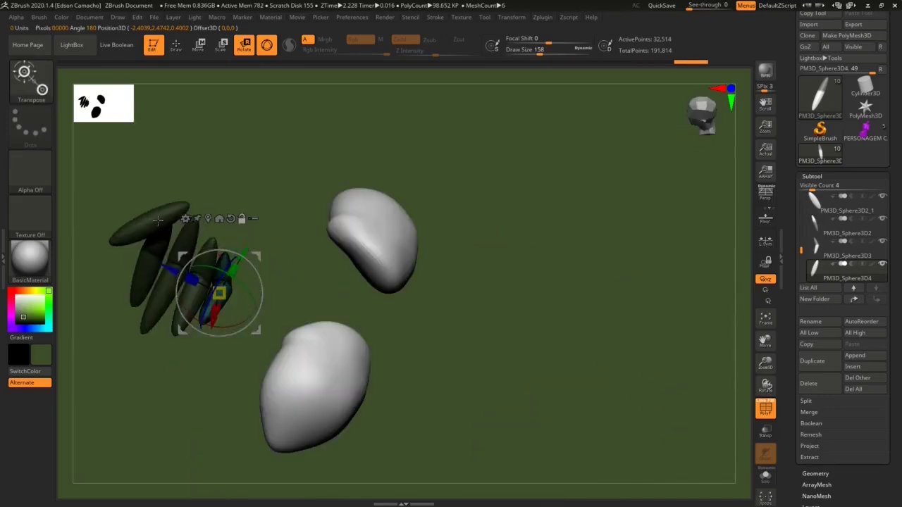
left_click(83, 233, "alt")
mouse_move(144, 299)
left_mouse_down()
mouse_move(191, 221)
mouse_move(267, 296)
left_mouse_up()
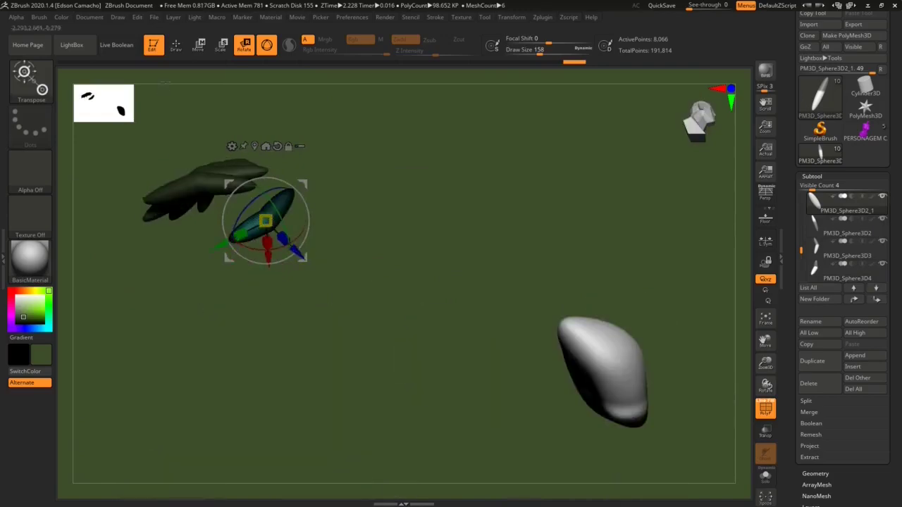
Step: Bring the whole character back, frame the hand resting on her leg, and select the arm
key("q")
left_click_drag(296, 367, 232, 327)
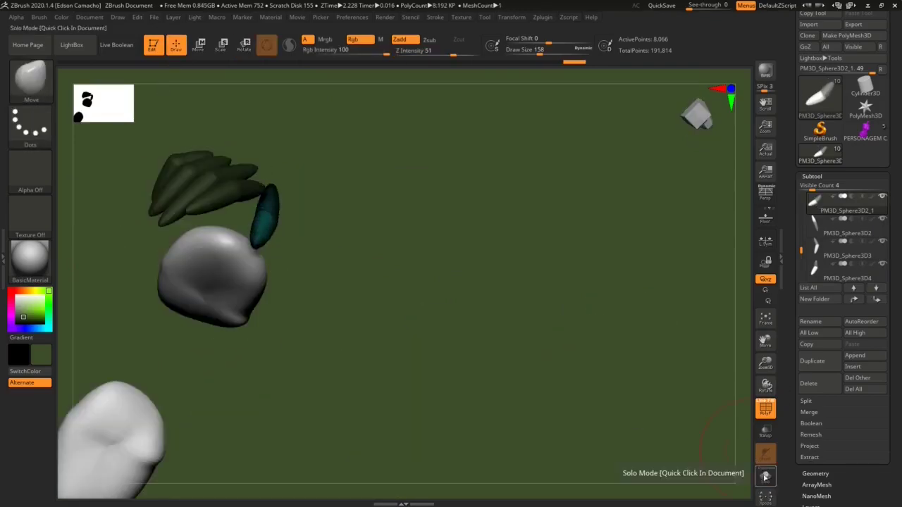
left_click_drag(598, 335, 712, 339)
left_click_drag(797, 220, 797, 197)
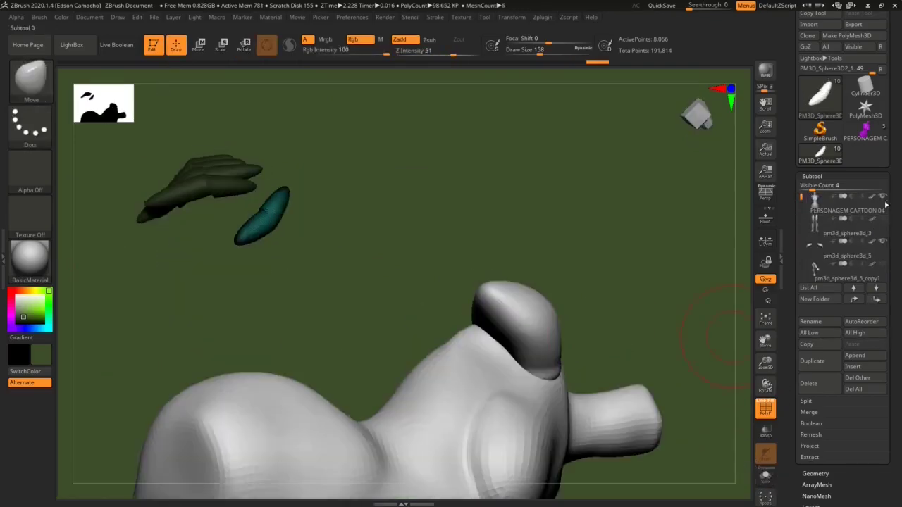
left_click_drag(521, 243, 509, 323)
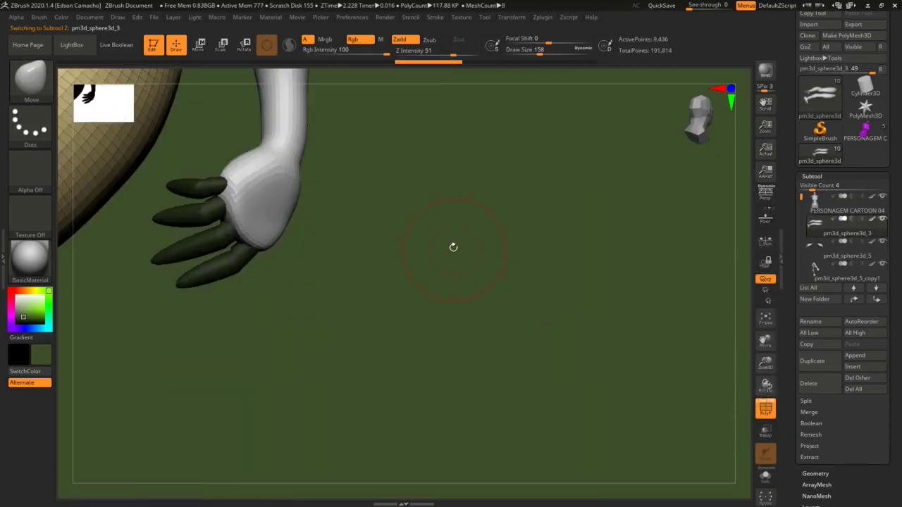
left_click_drag(453, 246, 405, 279)
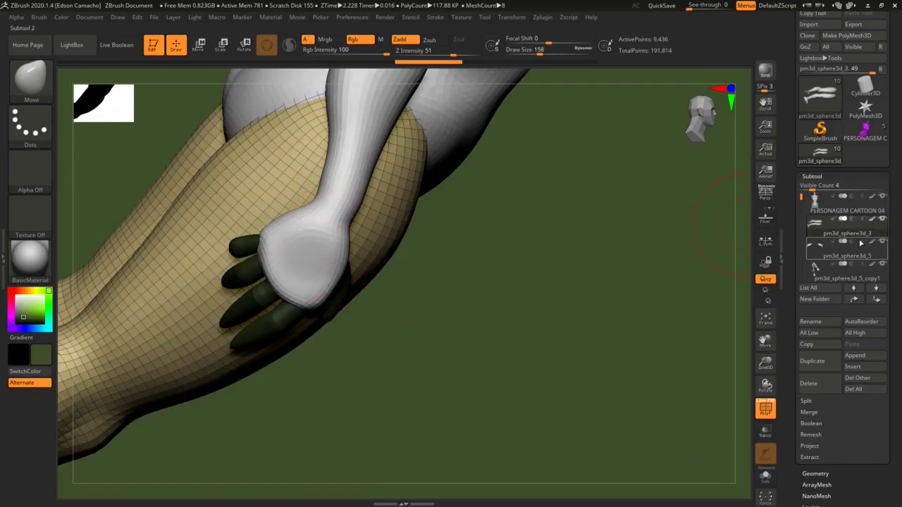
left_click(333, 241, "alt")
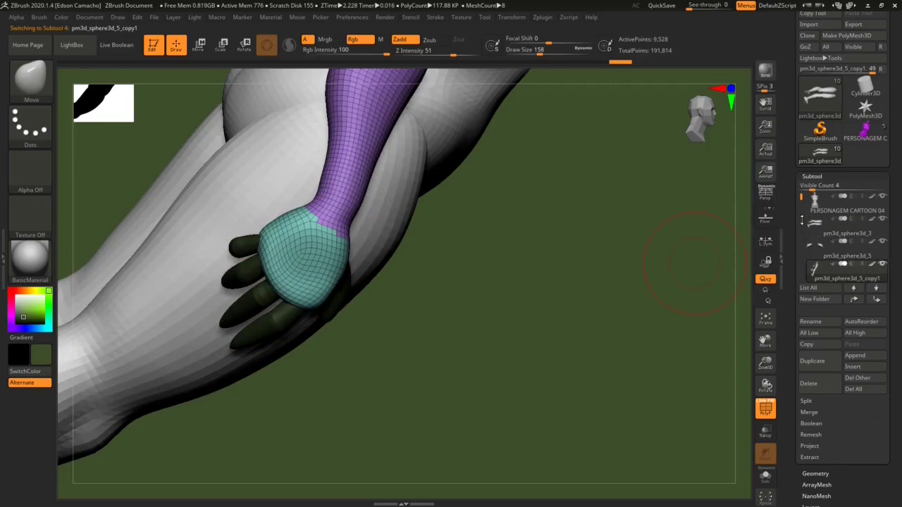
Step: Move PM3D_Sphere3D1 in the subtool list so it sits directly below pm3d_sphere3d_5_copy1
left_click_drag(801, 220, 802, 231)
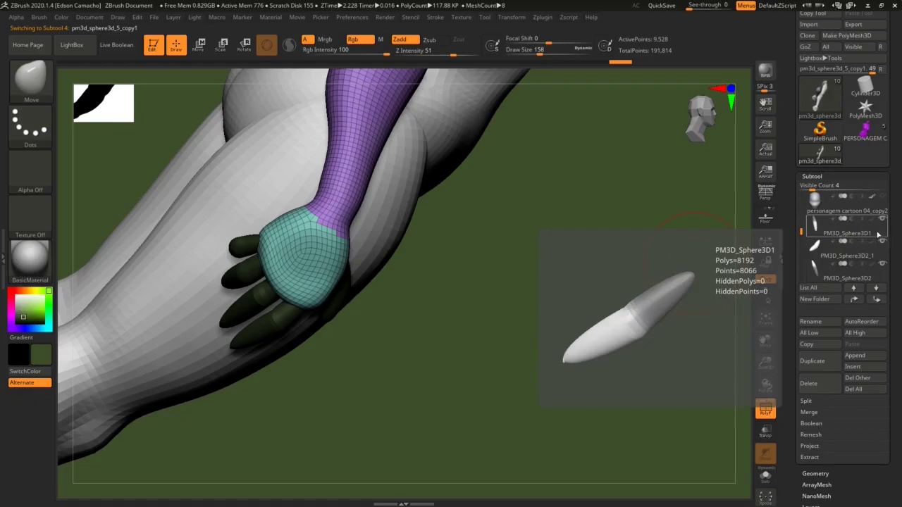
left_click(874, 232)
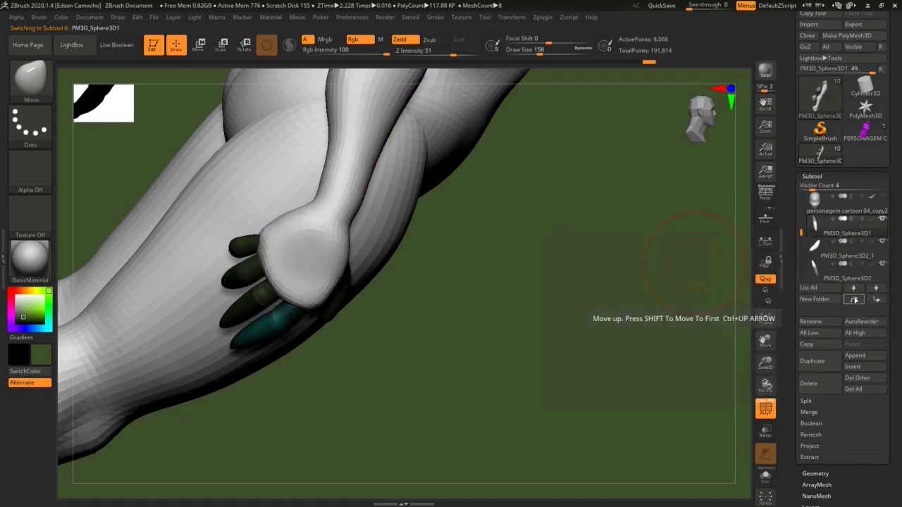
left_click(855, 299)
left_click(855, 299)
left_click_drag(800, 219, 800, 206)
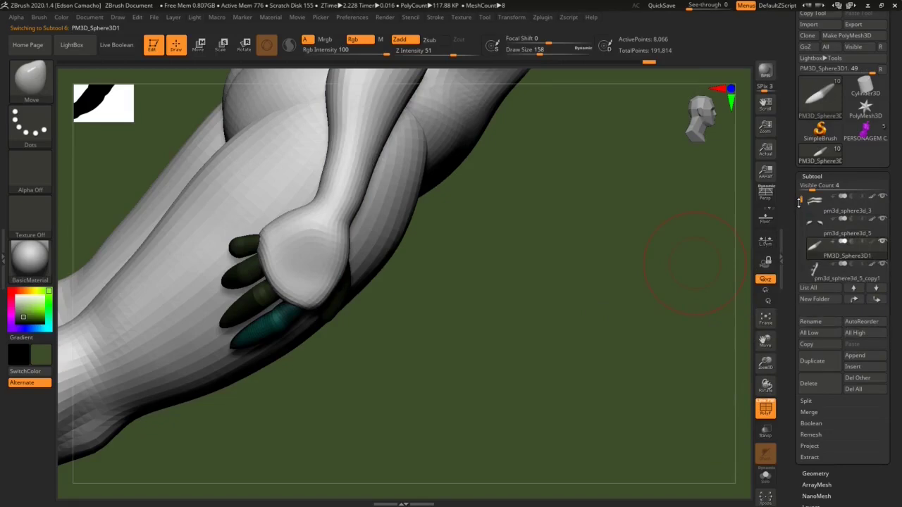
left_click_drag(800, 203, 801, 206)
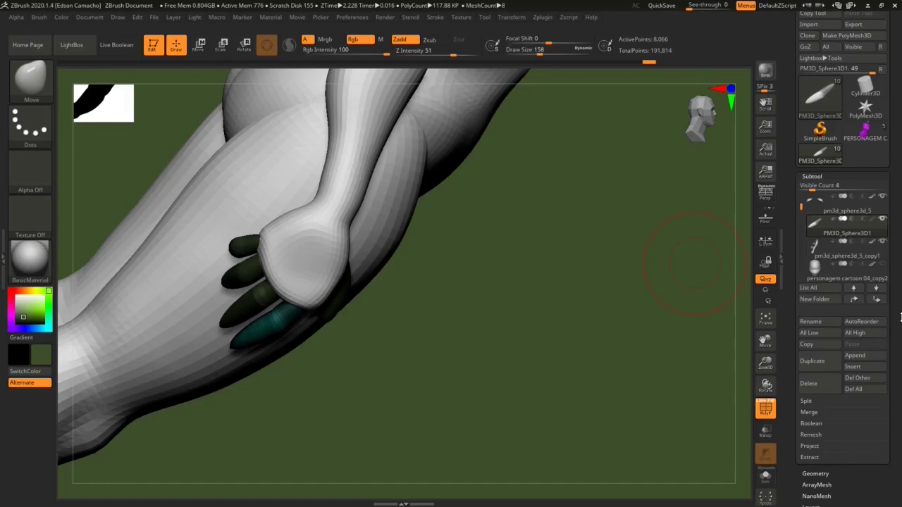
left_click(875, 300)
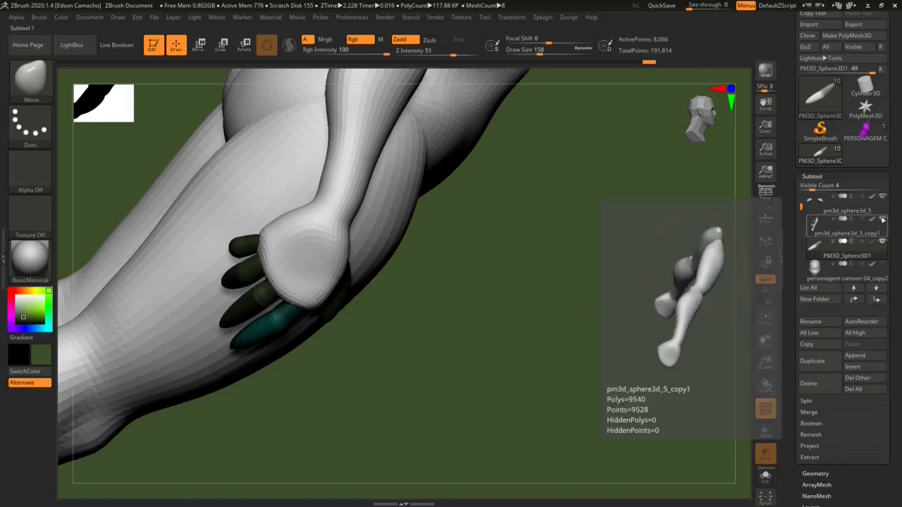
left_click(882, 219)
Step: Save the tool as PERSONAGEM CARTOON 05.ZTL, then reselect the arm-and-hand mesh
scroll(884, 71, "up", 2)
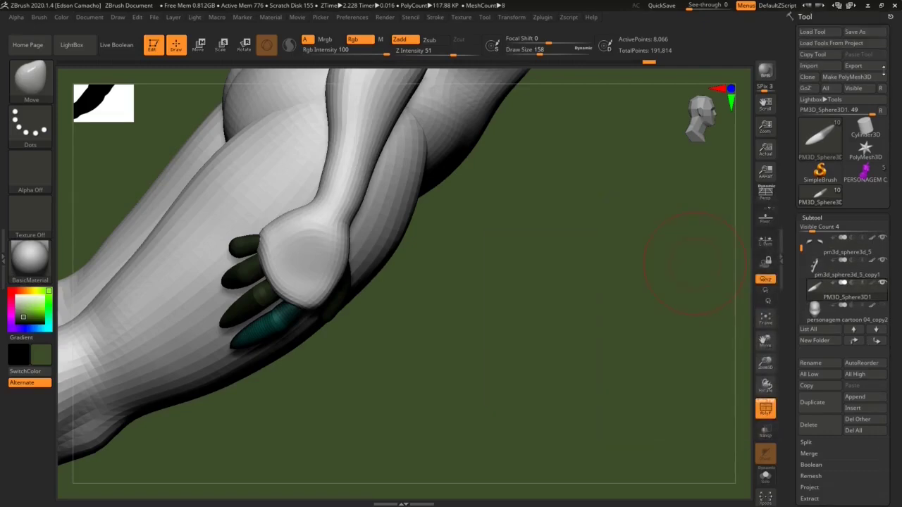
left_click(856, 32)
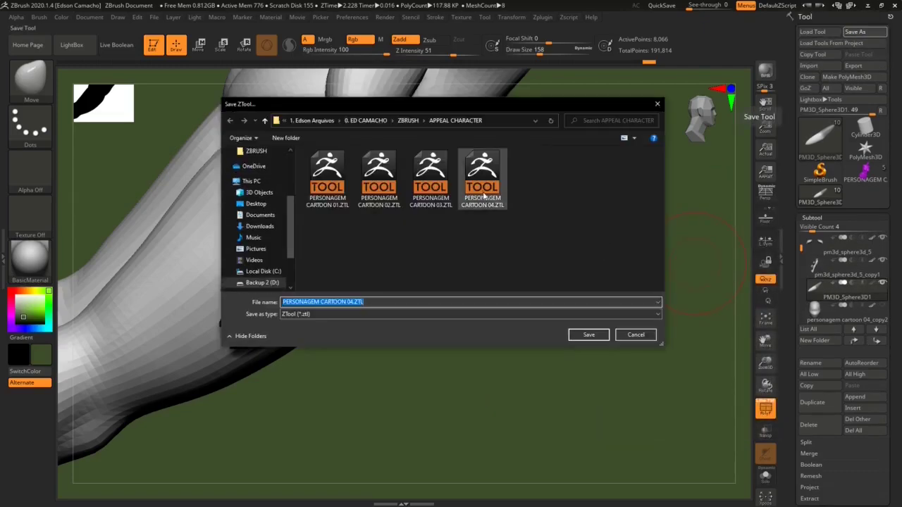
key("End")
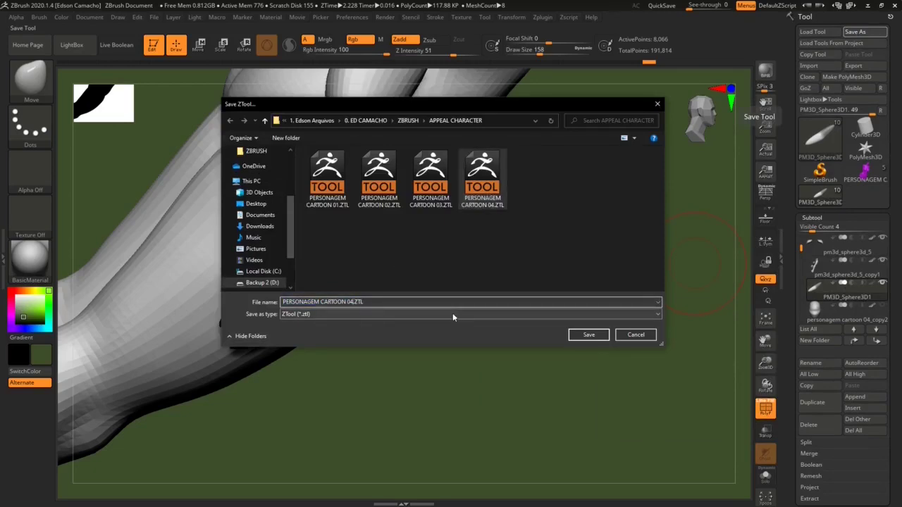
key("Left")
key("Left")
key("Left")
key("BackSpace")
type("5")
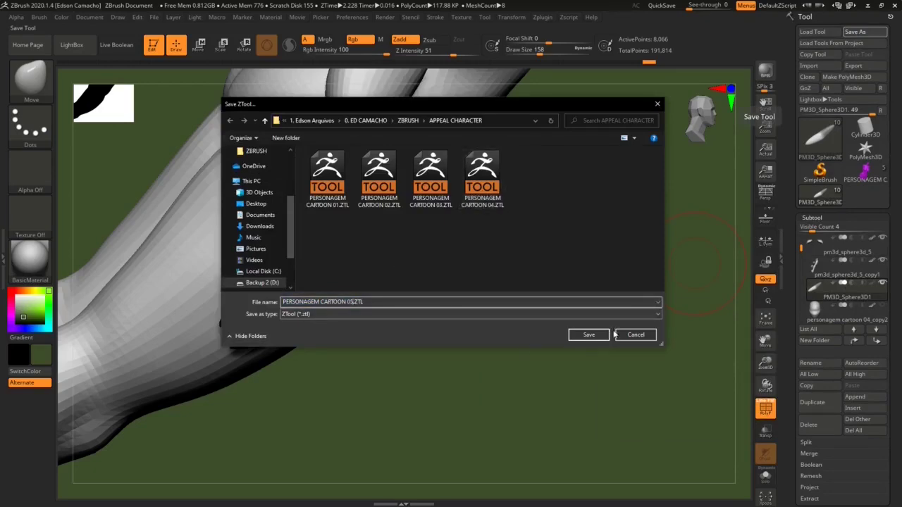
left_click(598, 335)
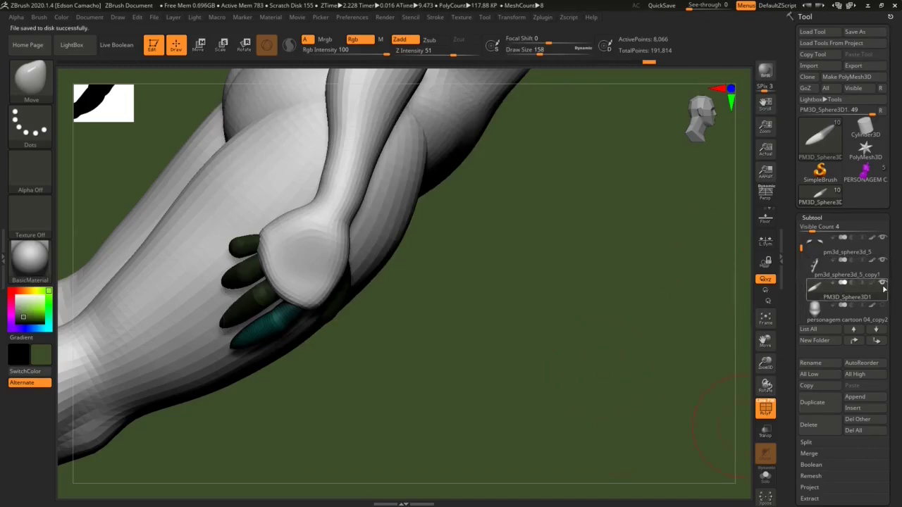
left_click_drag(439, 358, 707, 273)
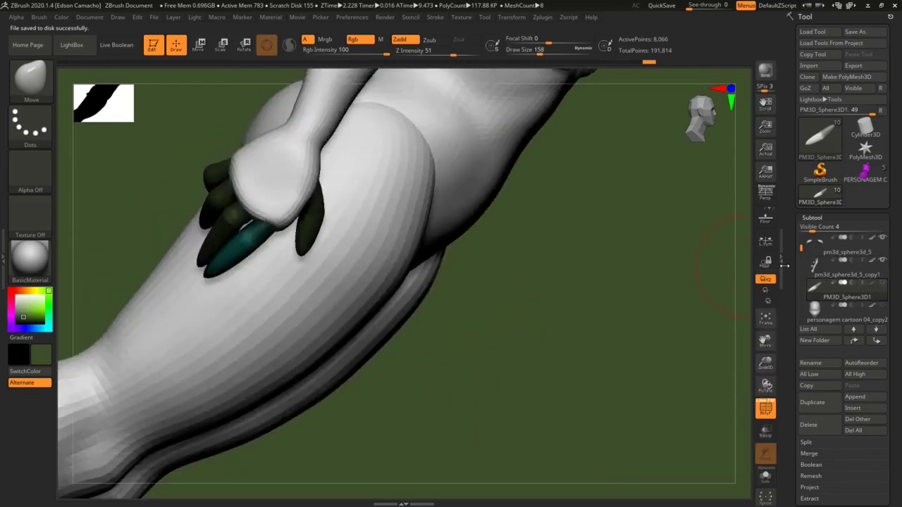
left_click(886, 275)
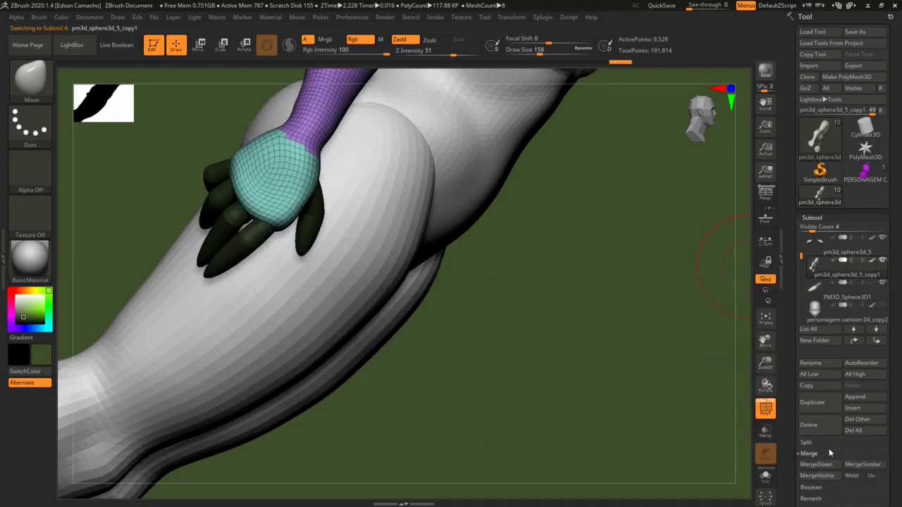
Step: MergeDown the hand mesh with the finger piece below it and inspect the result
left_click(817, 465)
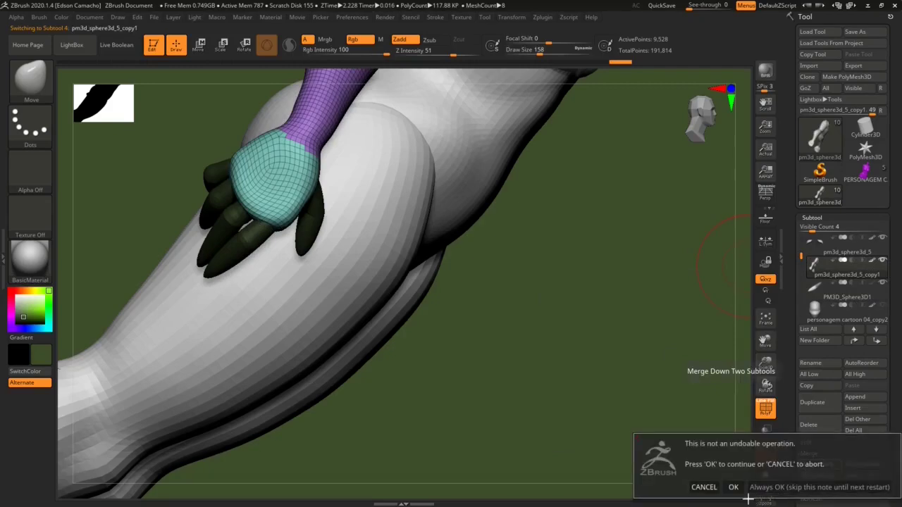
left_click(780, 489)
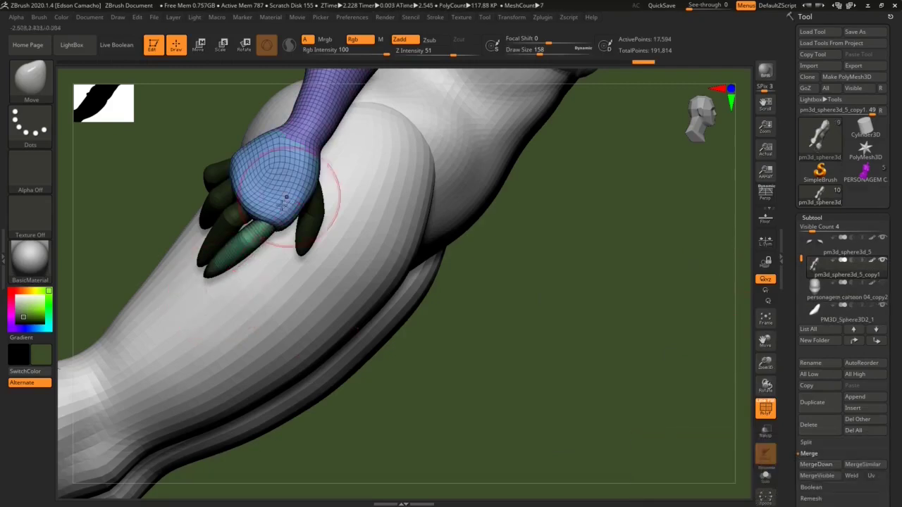
left_click_drag(432, 388, 437, 397)
left_click_drag(319, 308, 261, 303)
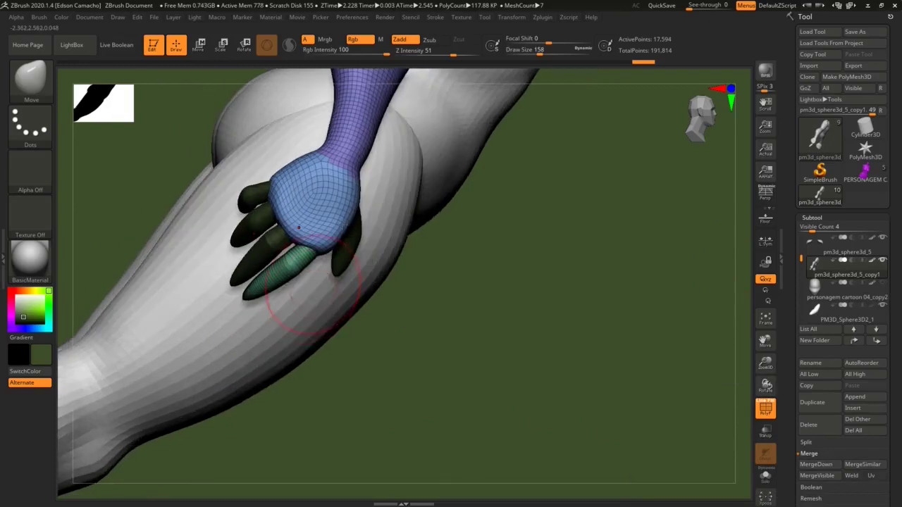
mouse_move(395, 339)
left_mouse_down()
mouse_move(430, 356)
mouse_move(505, 306)
left_mouse_up()
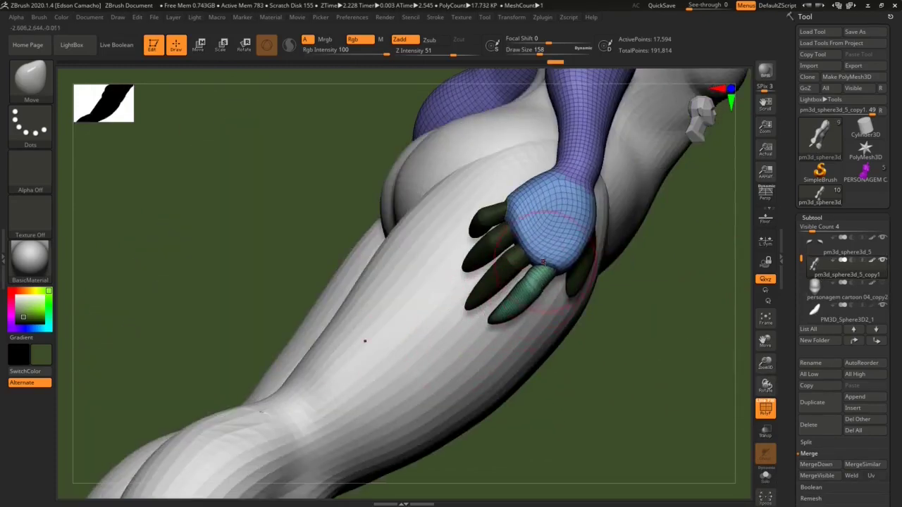
key("ctrl")
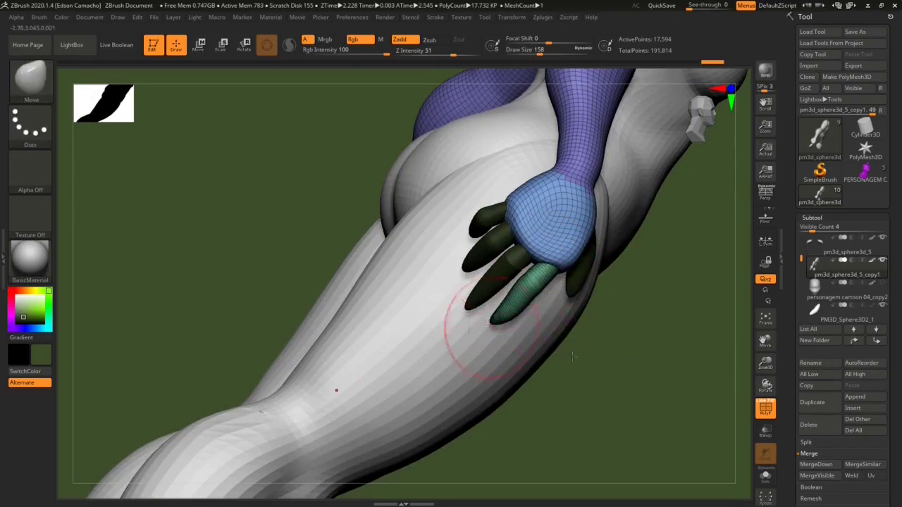
right_click_drag(463, 312, 635, 310)
Step: Move finger piece PM3D_Sphere3D2_1 up the subtool list and reselect the arm-and-hand mesh
left_click_drag(801, 259, 801, 275)
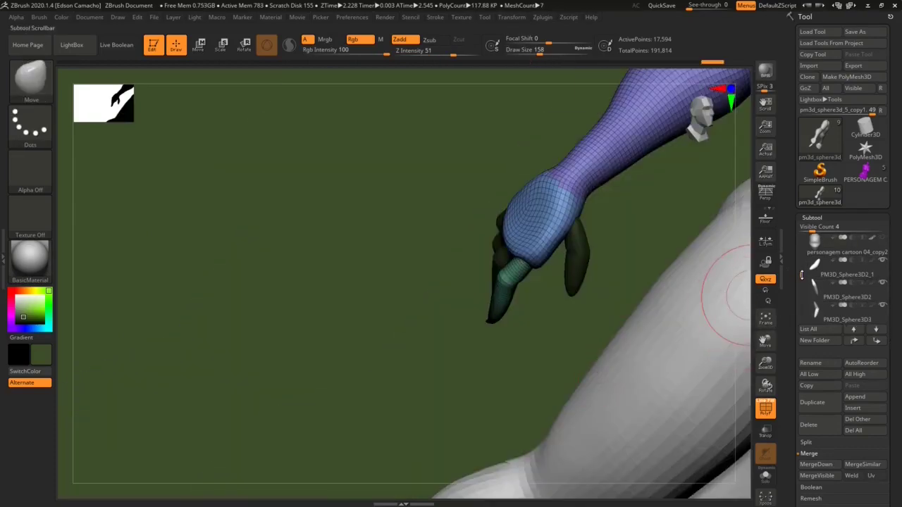
left_click(881, 275)
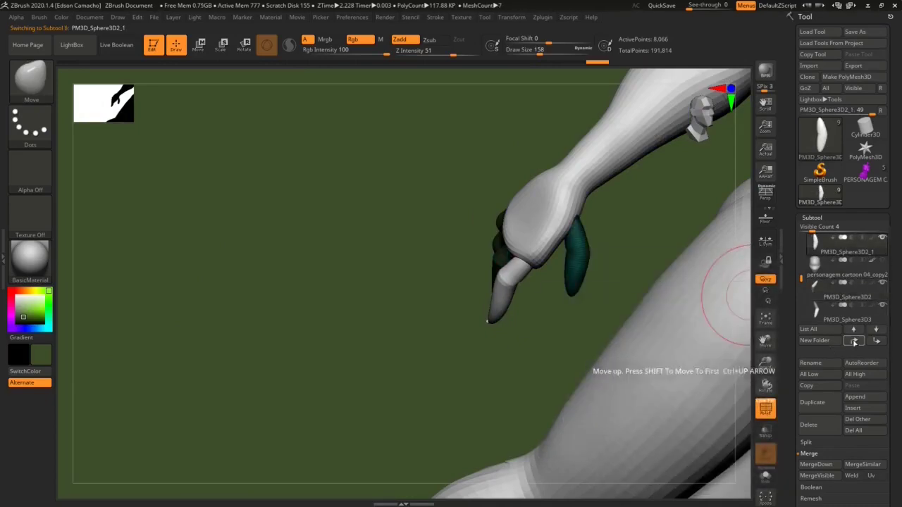
left_click_drag(884, 275, 900, 273)
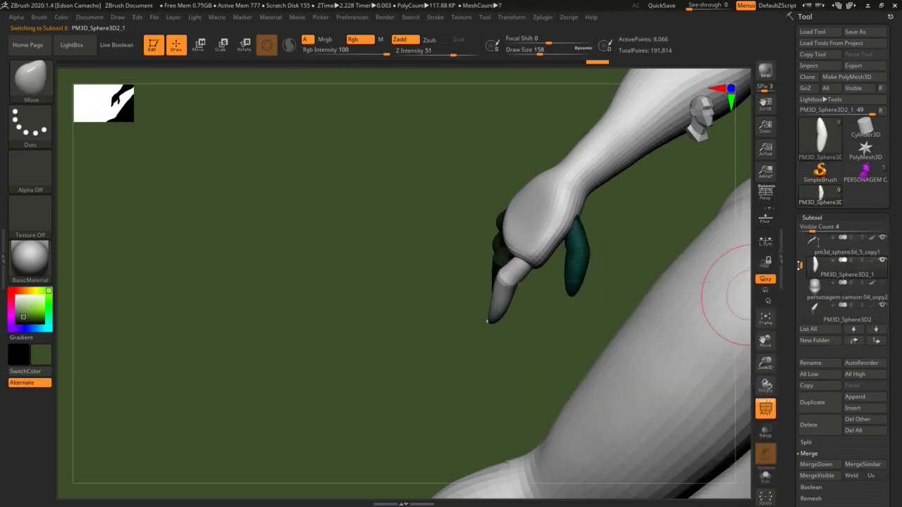
left_click(828, 333)
left_click(883, 261)
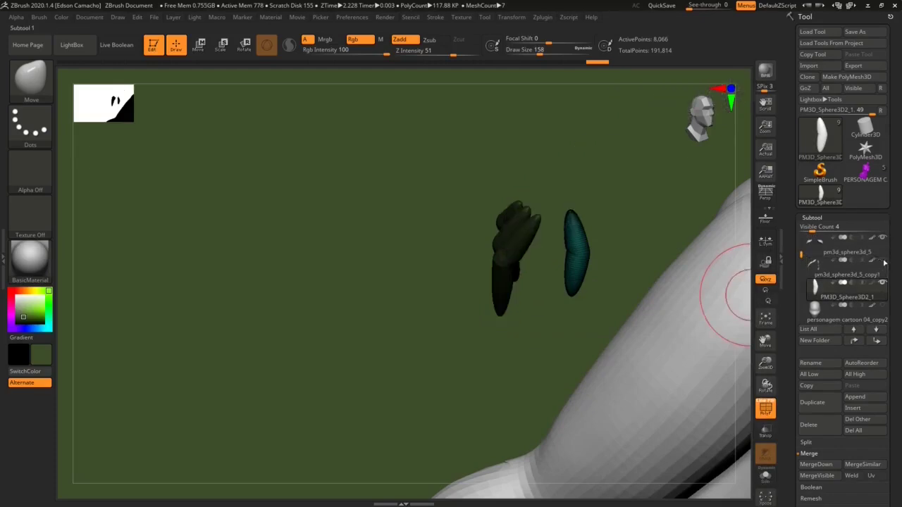
left_click(883, 261)
left_click(846, 307)
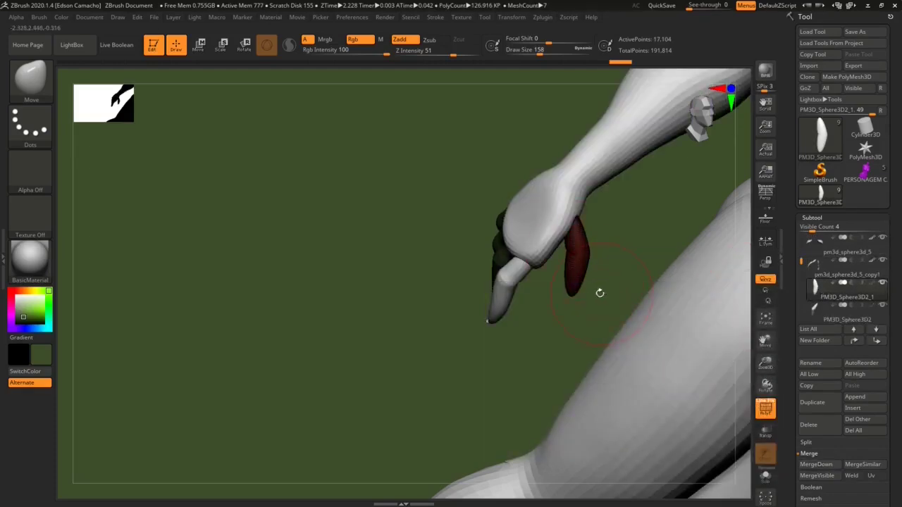
left_click_drag(600, 293, 573, 312)
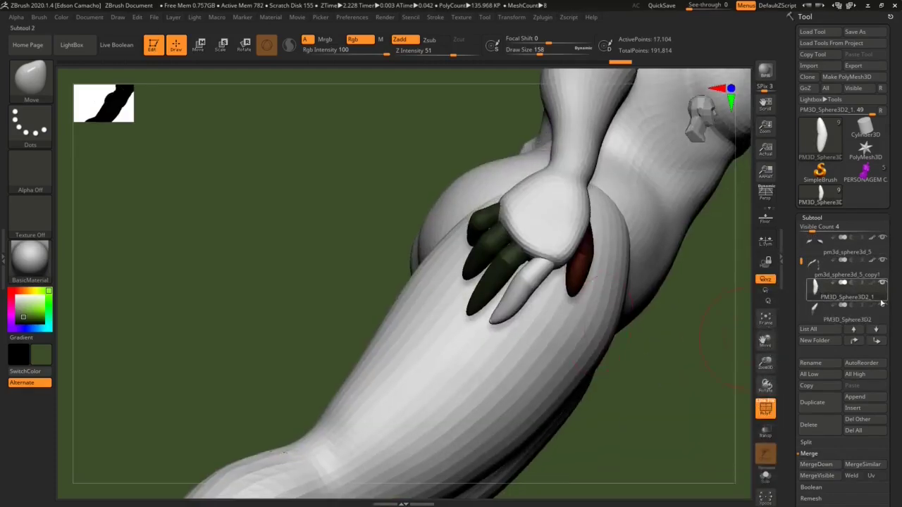
left_click(885, 286)
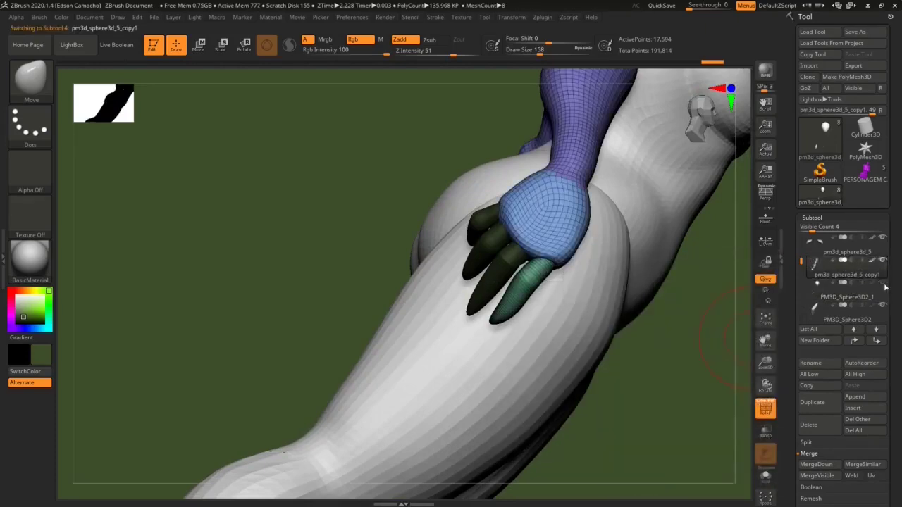
left_click_drag(704, 423, 670, 312)
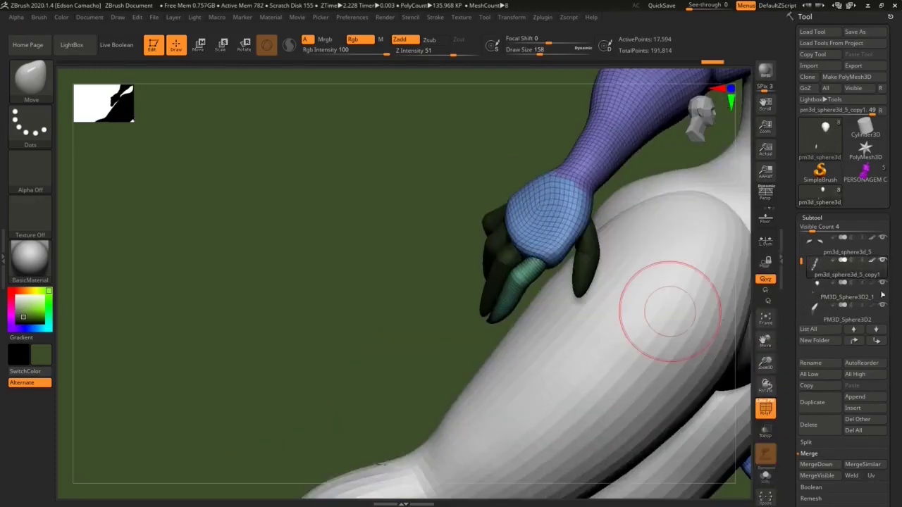
Step: MergeDown the remaining finger pieces into the arm-and-hand subtool
left_click(810, 448)
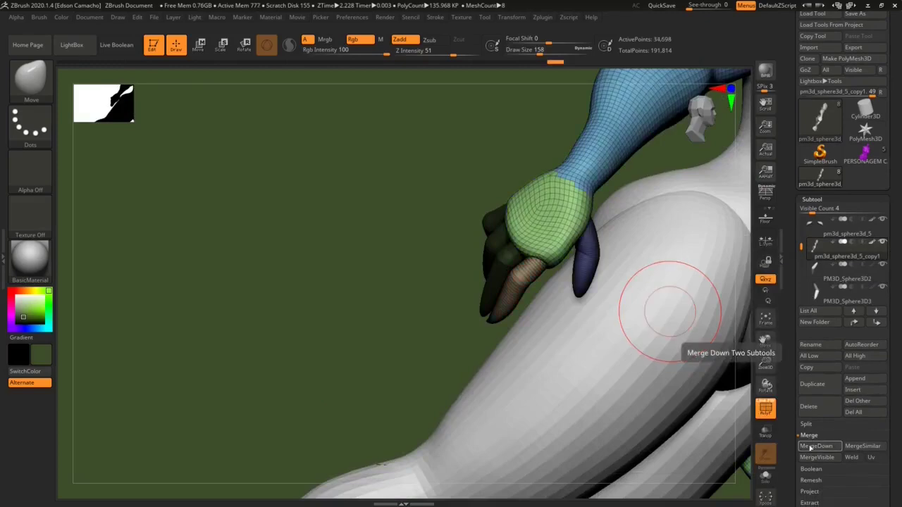
left_click(809, 449)
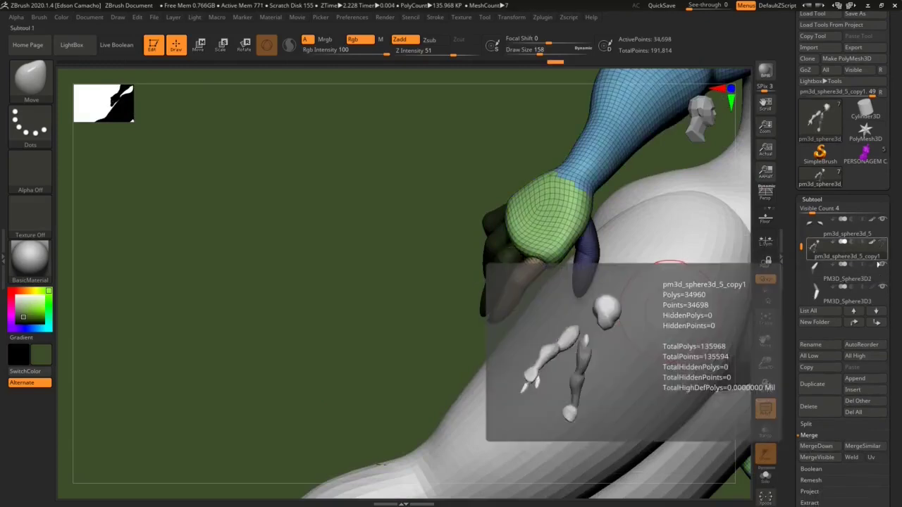
left_click(821, 269)
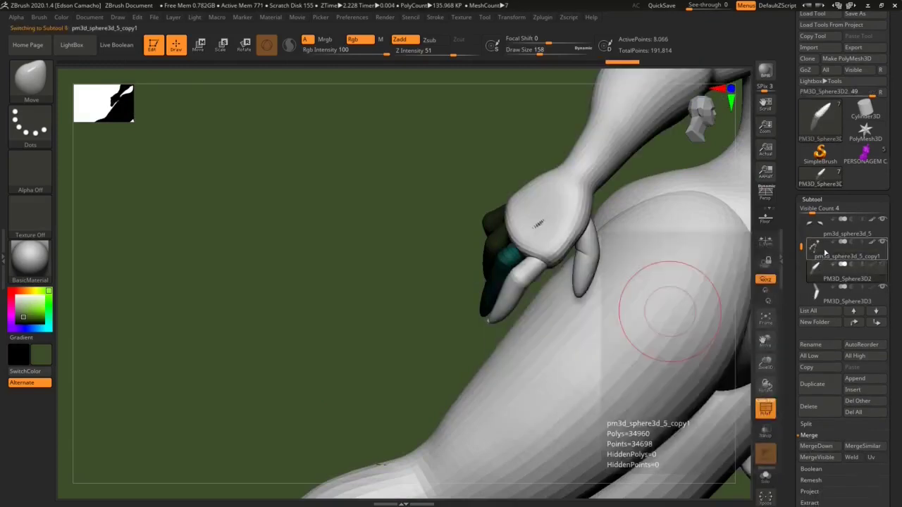
left_click(835, 448)
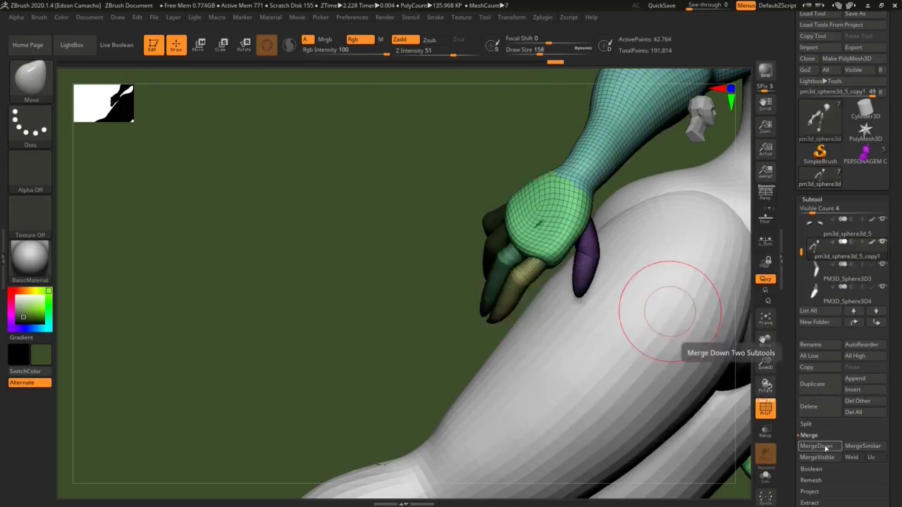
left_click_drag(376, 329, 403, 336)
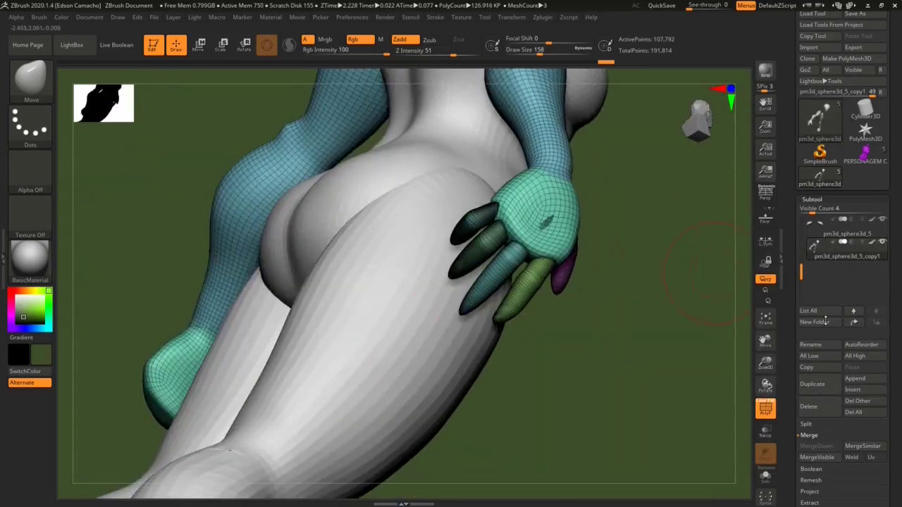
scroll(826, 321, "down", 5)
left_click(825, 352)
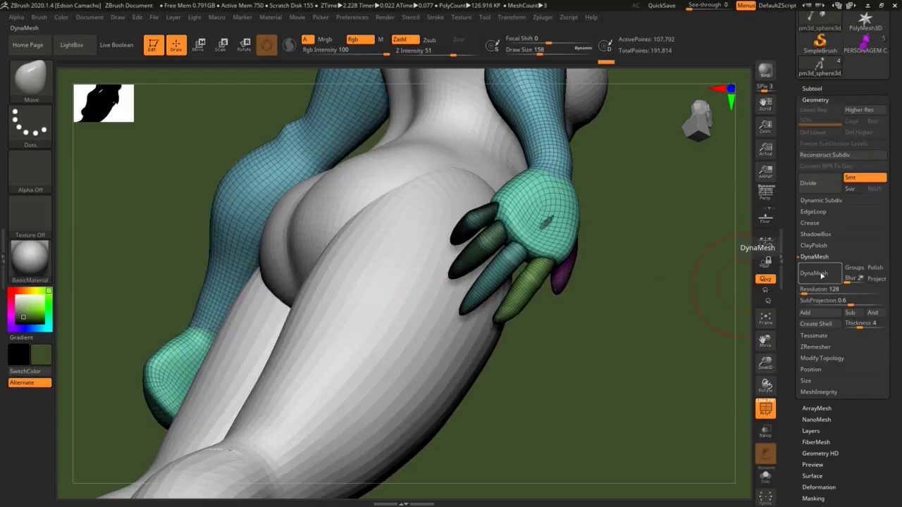
Step: DynaMesh the merged arm, hand and fingers at resolution 600, with Draw Size lowered to 54
left_click(815, 273)
left_click_drag(722, 289, 525, 288)
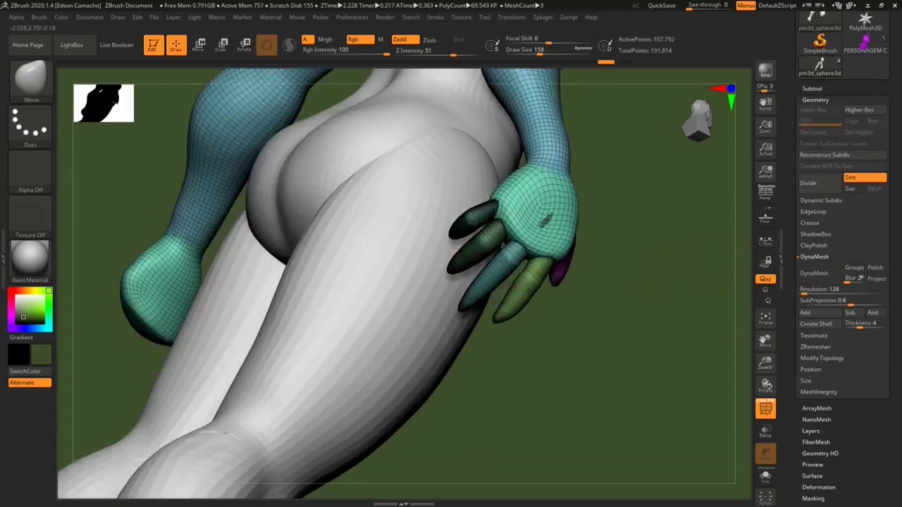
mouse_move(506, 261)
right_mouse_down()
mouse_move(463, 227)
mouse_move(413, 272)
right_mouse_up()
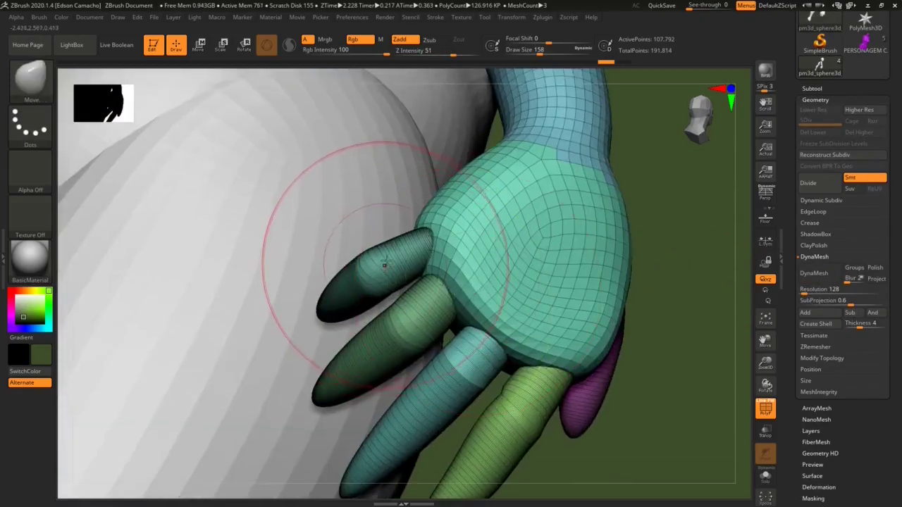
key("bracketleft")
key("bracketleft")
key("bracketleft")
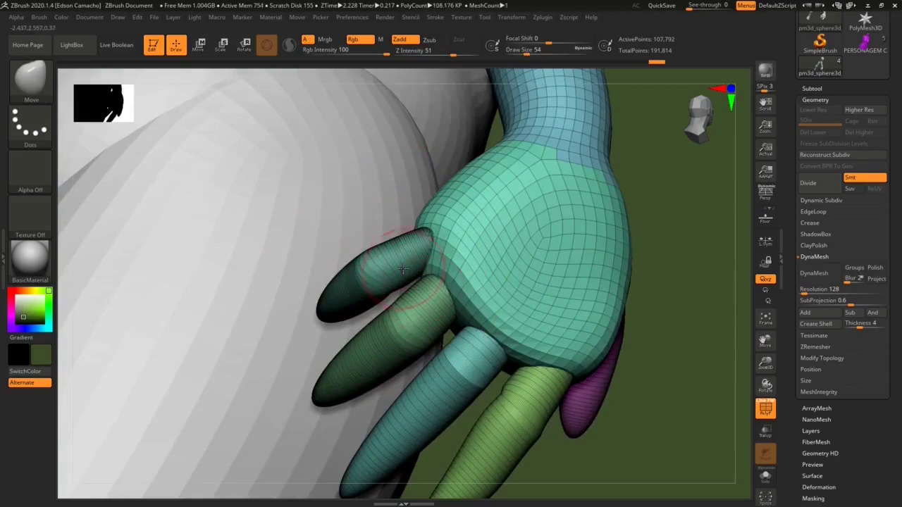
left_click(824, 277)
mouse_move(660, 325)
left_mouse_down()
mouse_move(688, 355)
mouse_move(680, 370)
left_mouse_up()
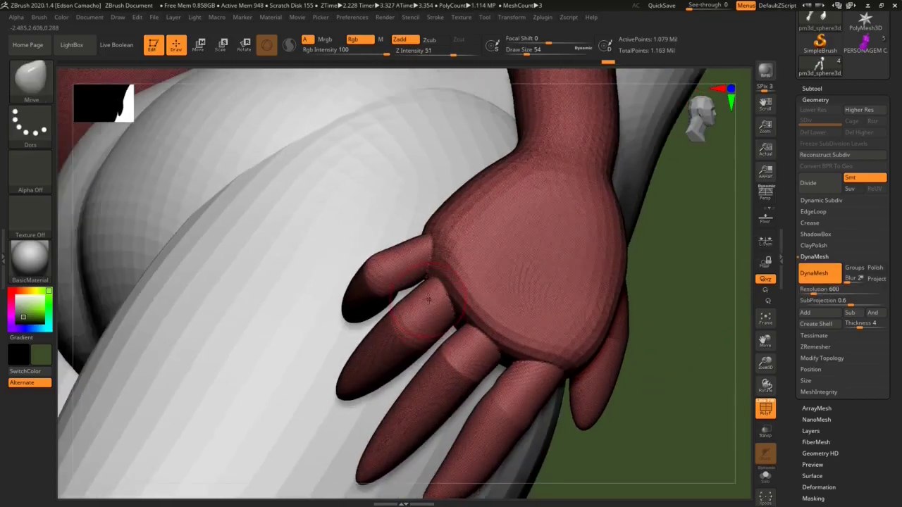
key("shift")
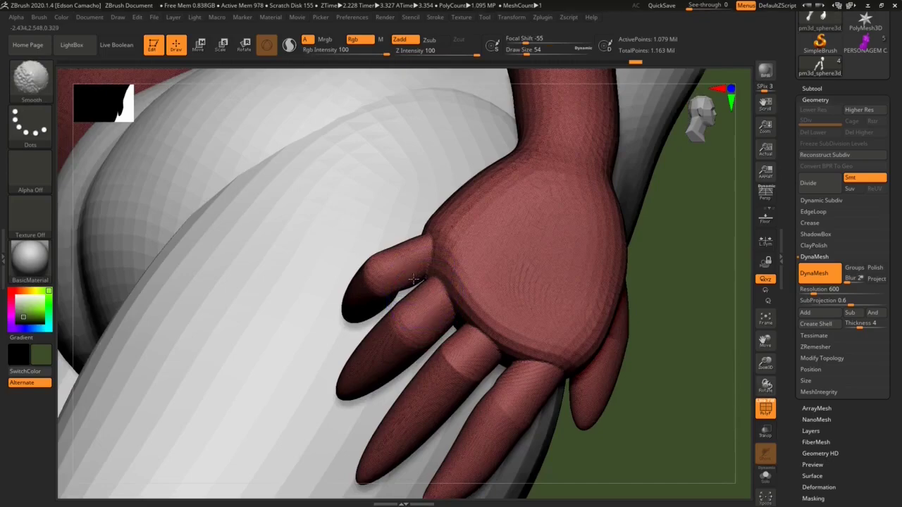
Step: Switch to the Pinch brush (BPI) with Draw Size 54
right_click_drag(423, 301, 418, 289)
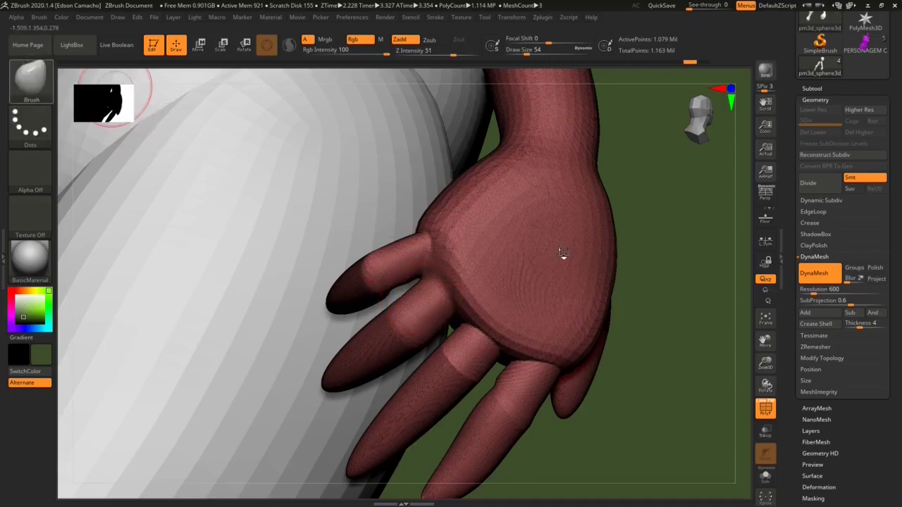
key("b")
key("p")
key("i")
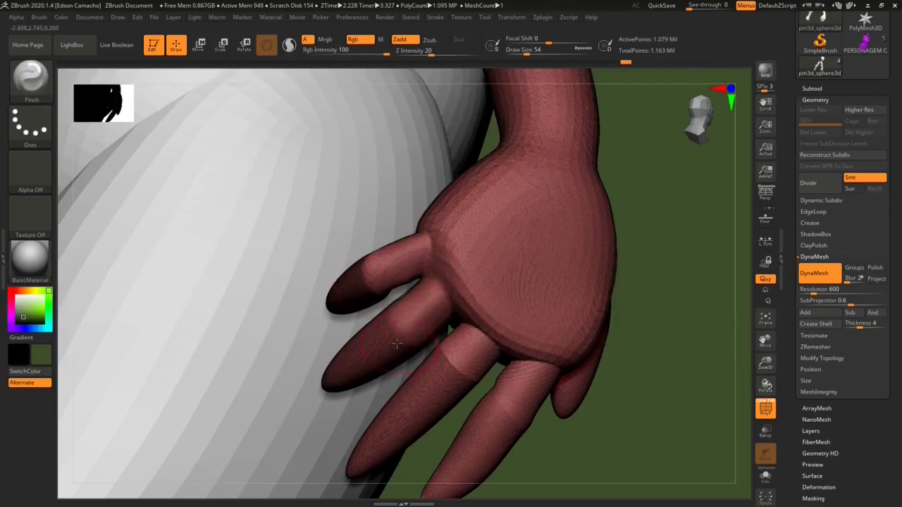
key("bracketleft")
key("bracketleft")
key("bracketleft")
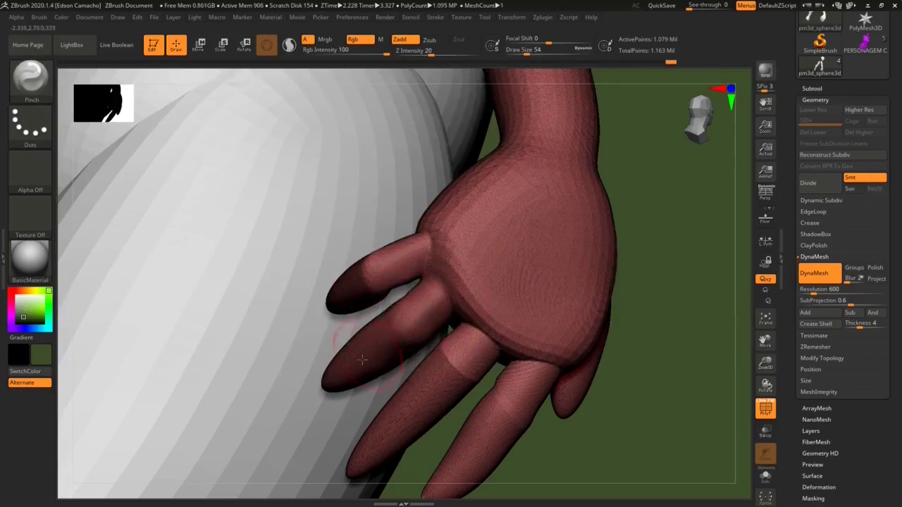
right_click_drag(361, 360, 416, 269)
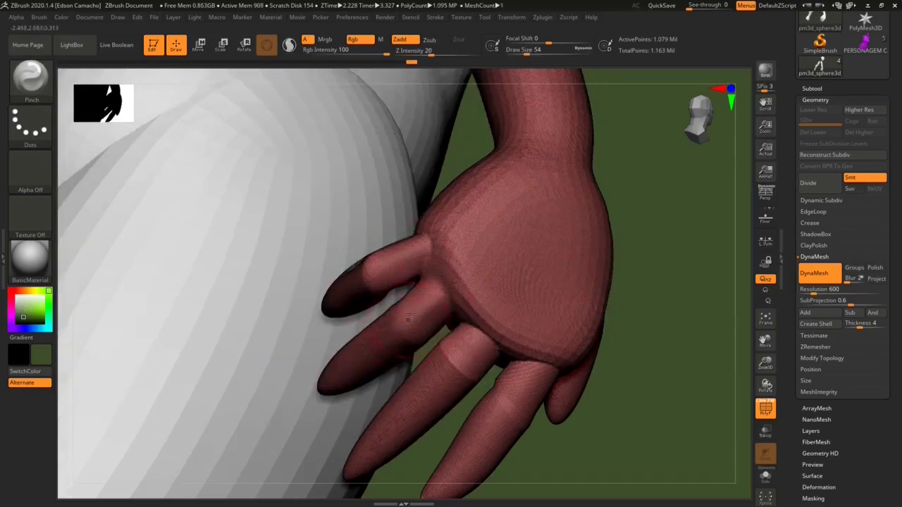
right_click_drag(407, 319, 385, 325)
Step: Pinch along the fingers to sharpen their shapes where they meet the palm
left_click_drag(338, 372, 356, 363)
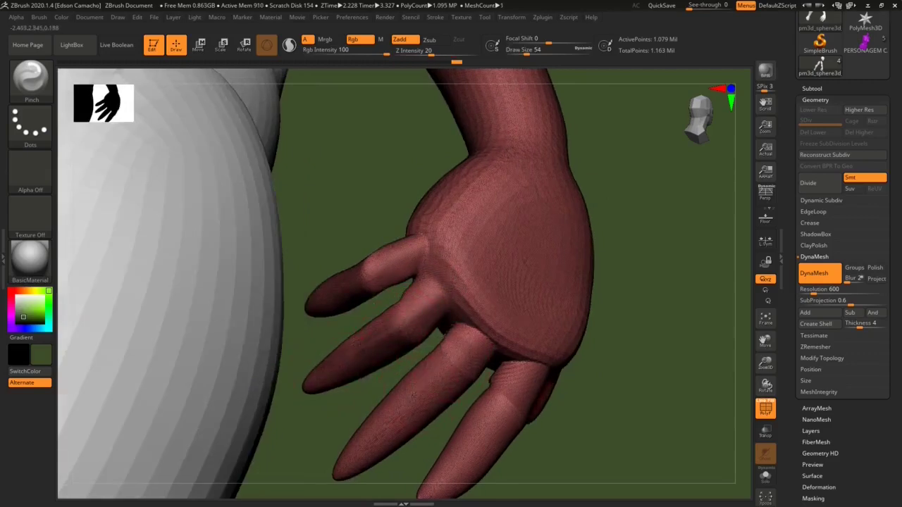
left_click_drag(413, 397, 373, 433)
right_click_drag(373, 432, 471, 346)
left_click_drag(487, 381, 514, 412)
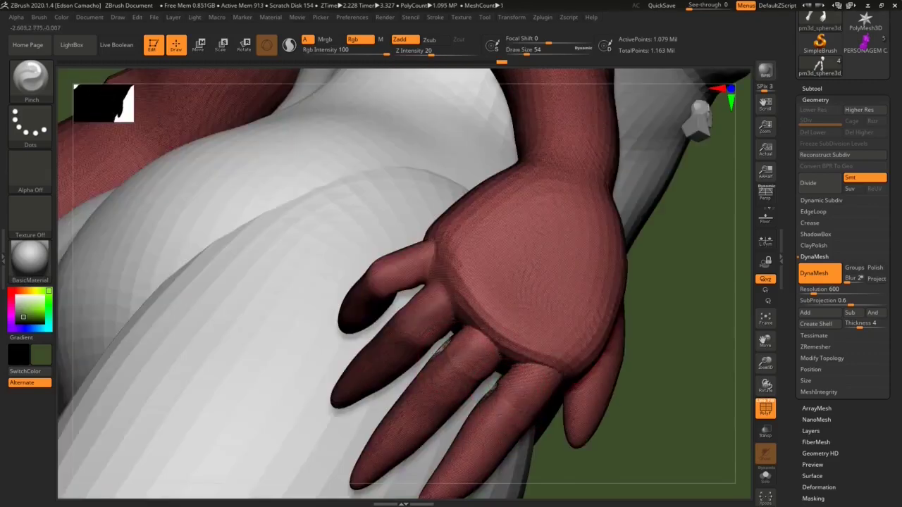
right_click_drag(445, 348, 431, 376)
left_click_drag(400, 404, 392, 332)
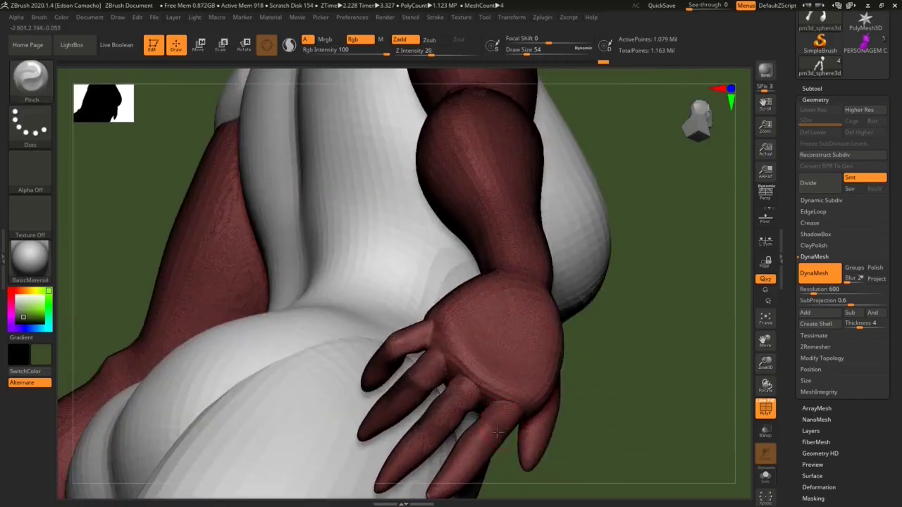
right_click_drag(467, 448, 442, 399, "alt")
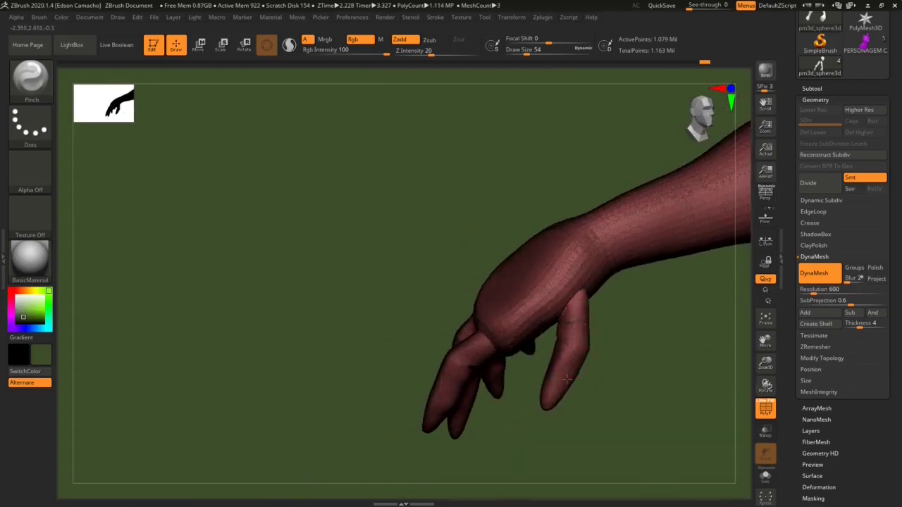
scroll(821, 353, "down", 3)
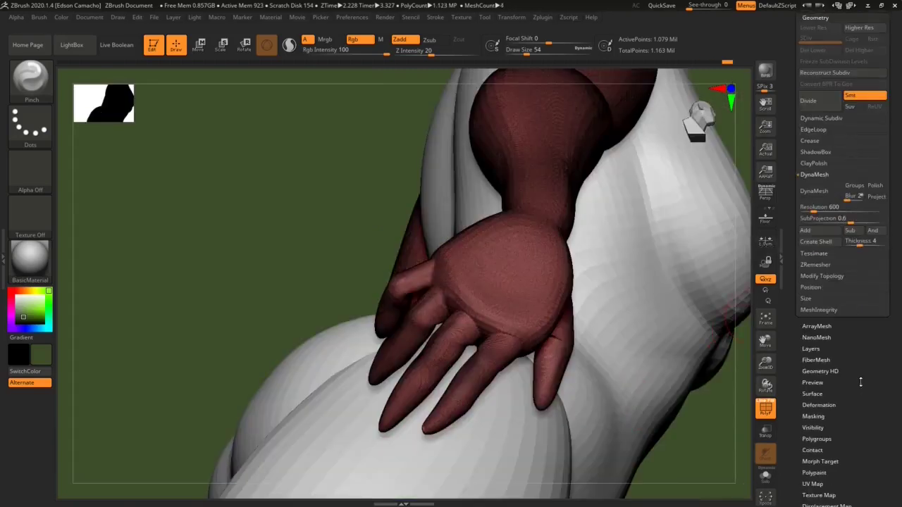
Step: ZRemesh the arm and hand down to about 11,278 points, then lasso-mask near the fingers
left_click(814, 252)
left_click(815, 230)
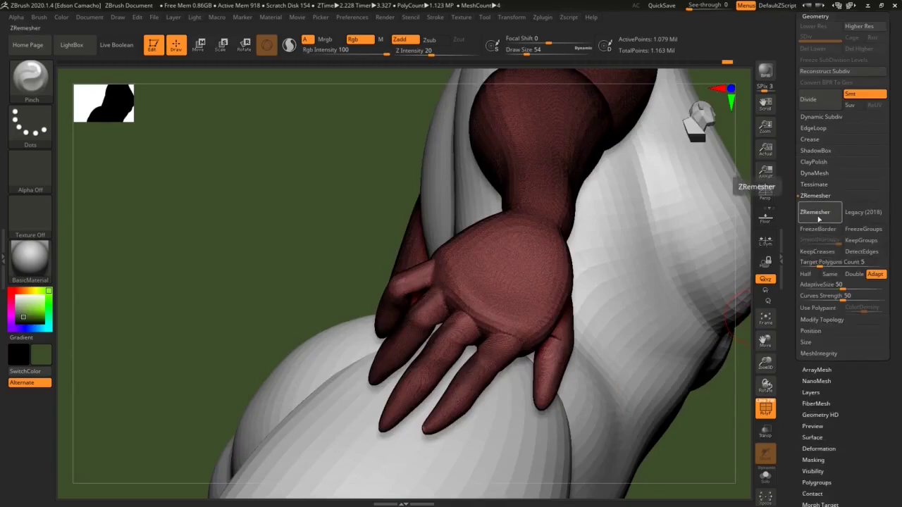
left_click(818, 219)
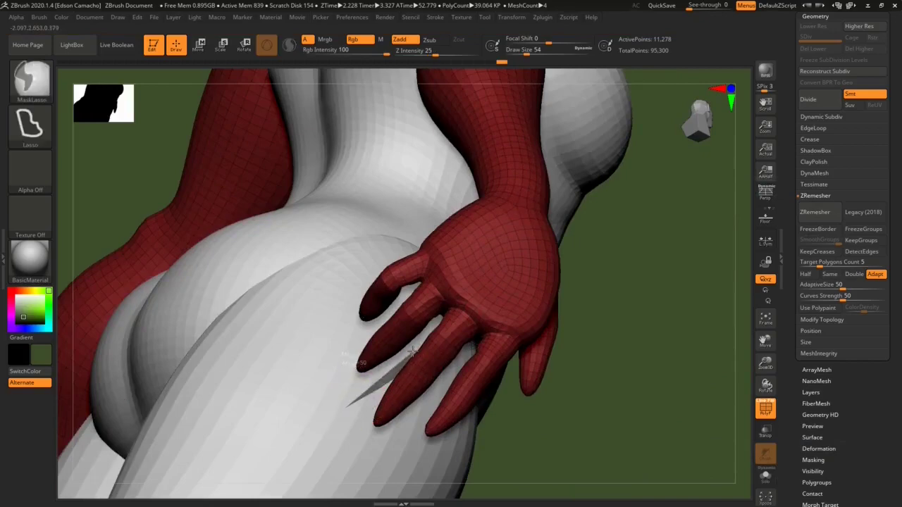
left_click_drag(409, 358, 322, 404, "ctrl")
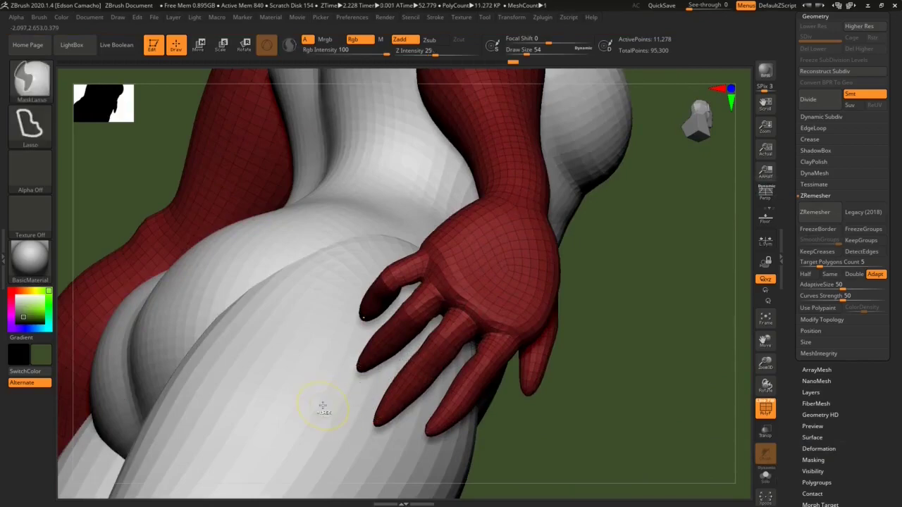
key("ctrl")
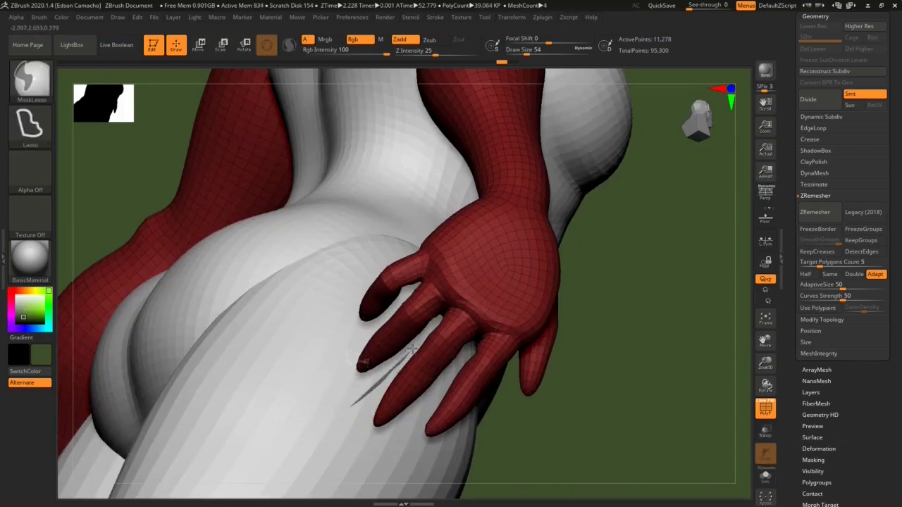
mouse_move(428, 350)
left_mouse_down("ctrl")
mouse_move(439, 365)
mouse_move(372, 434)
left_mouse_up("ctrl")
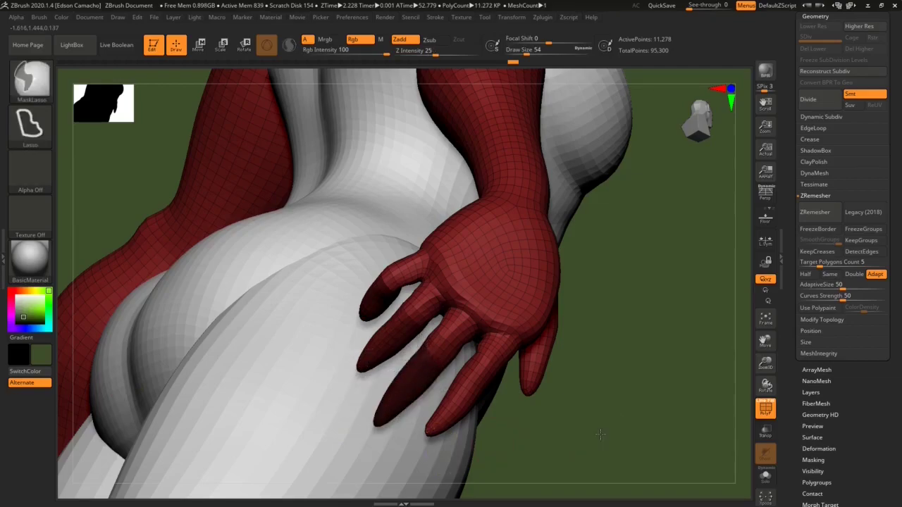
left_click_drag(587, 436, 284, 88)
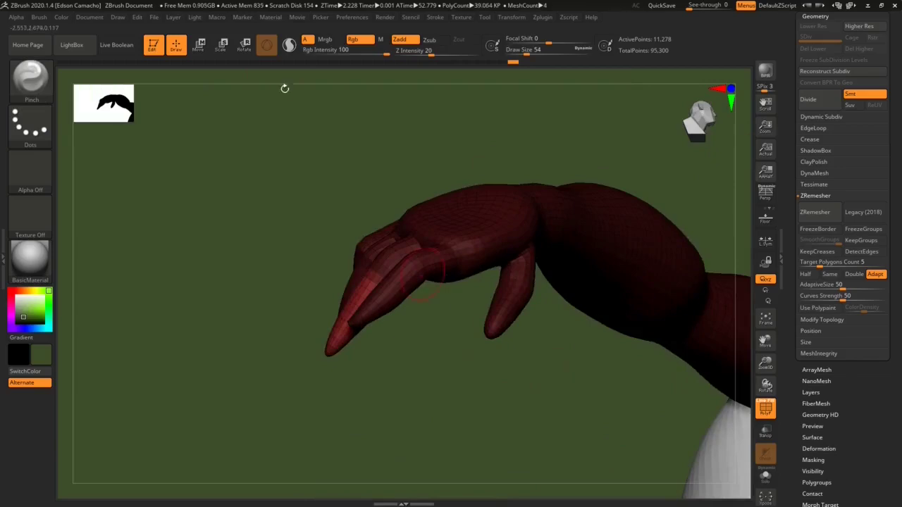
Step: Use a Transpose action line to bend the index finger down and to the left
left_click(244, 47)
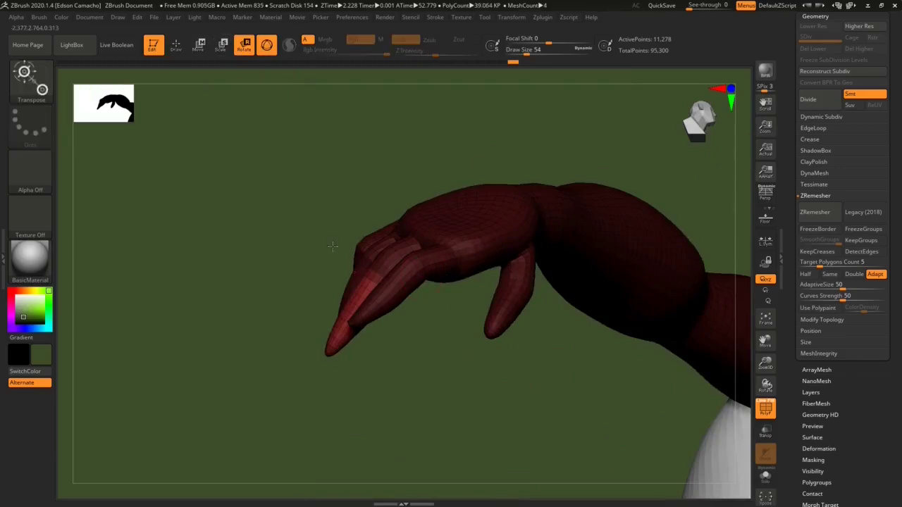
left_click(175, 45)
left_click(199, 45)
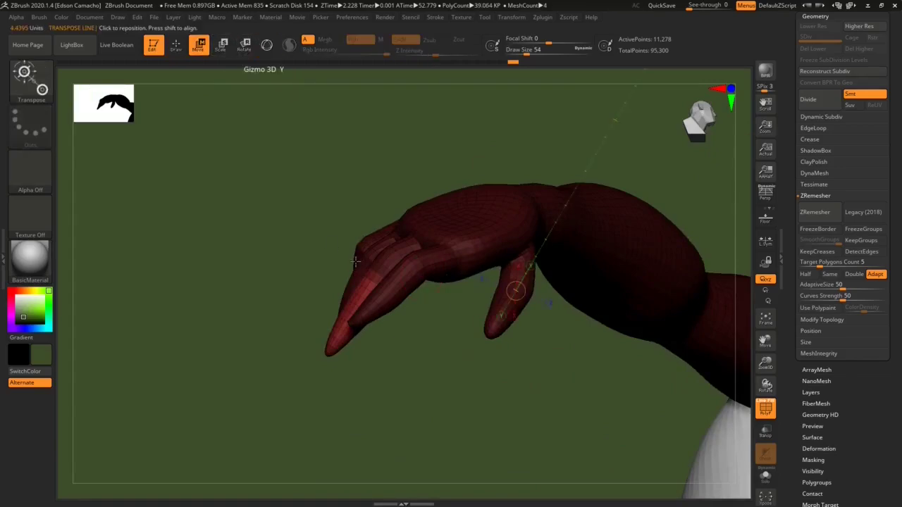
mouse_move(372, 274)
left_mouse_down()
mouse_move(307, 377)
mouse_move(339, 386)
mouse_move(344, 398)
left_mouse_up()
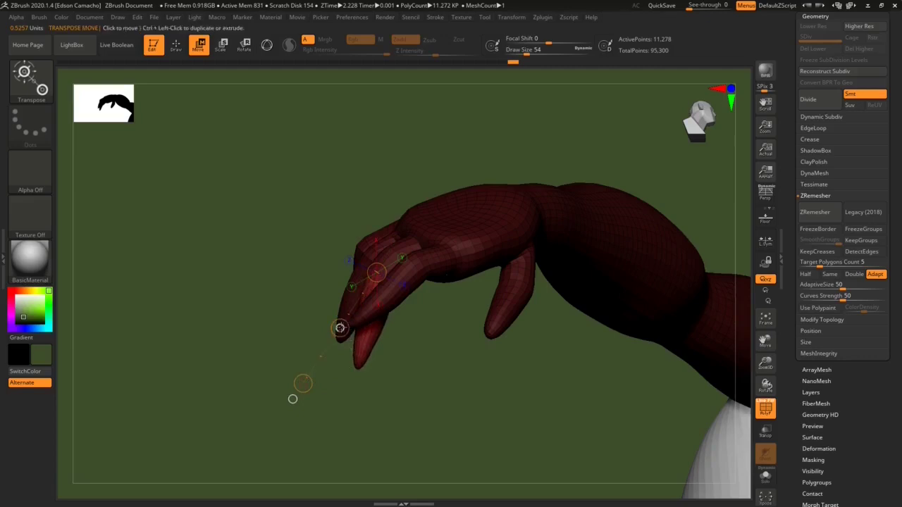
left_click_drag(340, 328, 331, 325)
left_click_drag(354, 358, 356, 358)
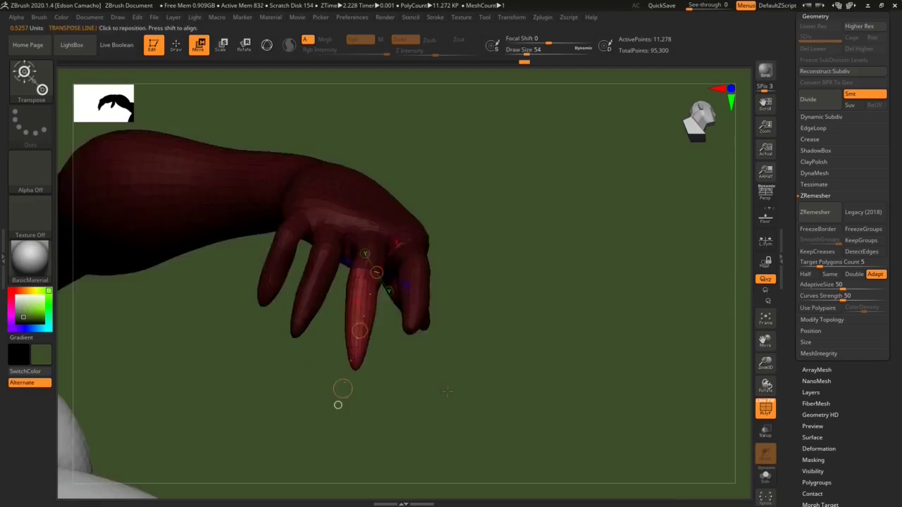
mouse_move(330, 389)
left_mouse_down()
mouse_move(312, 379)
mouse_move(370, 360)
left_mouse_up()
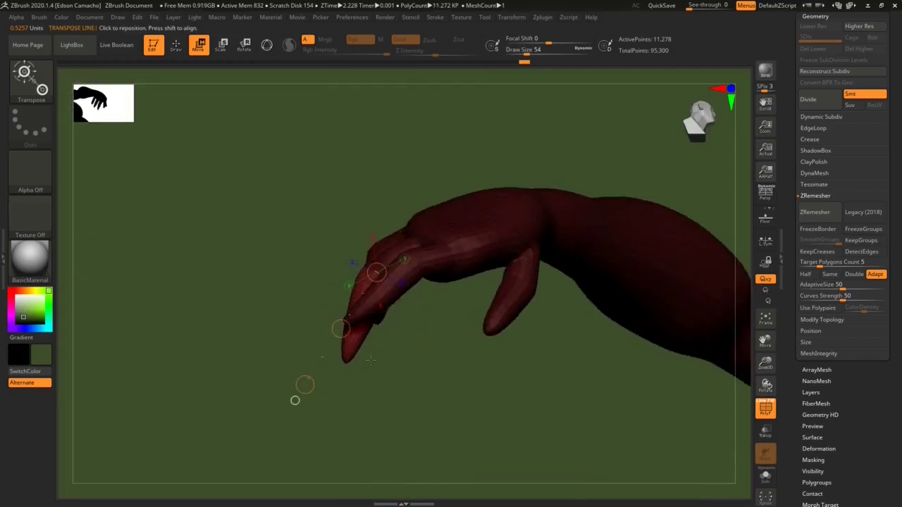
Step: Enable material-only (M) and FillObject to replace the hand's green paint with plain grey
left_click(176, 44)
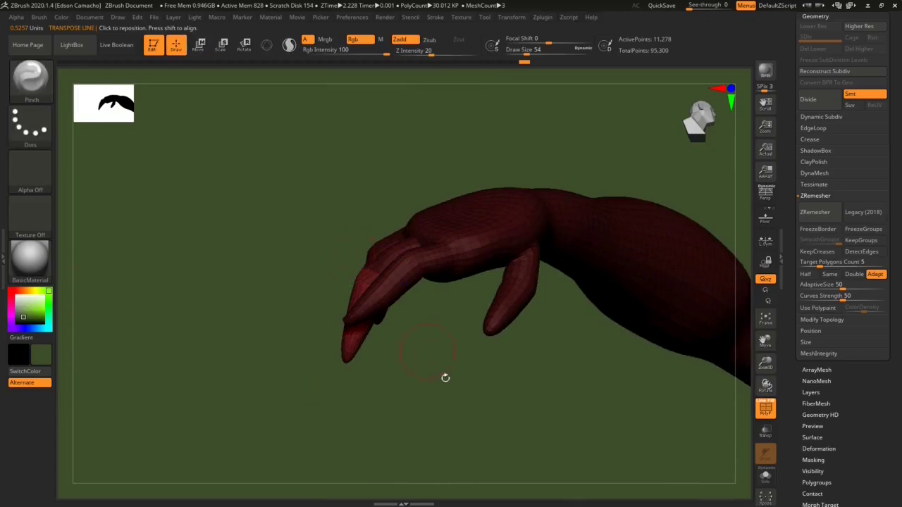
left_click_drag(286, 243, 357, 335)
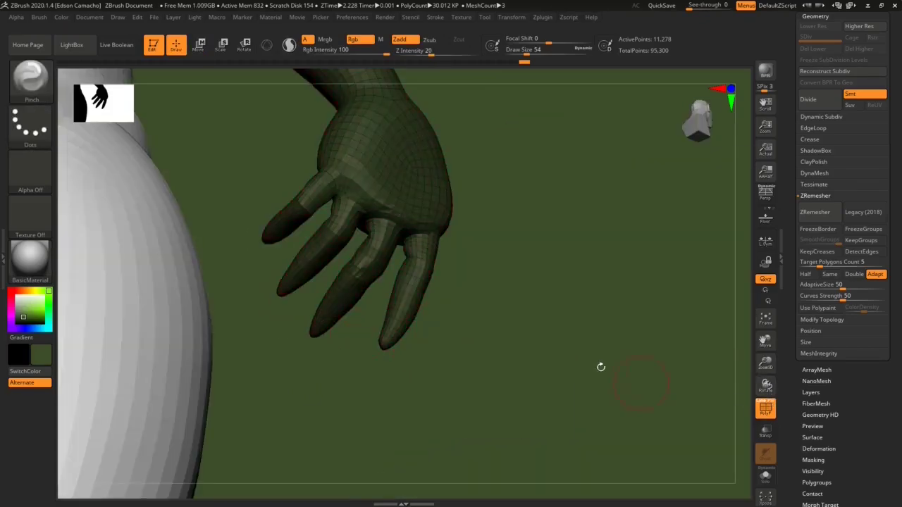
left_click_drag(600, 367, 584, 362)
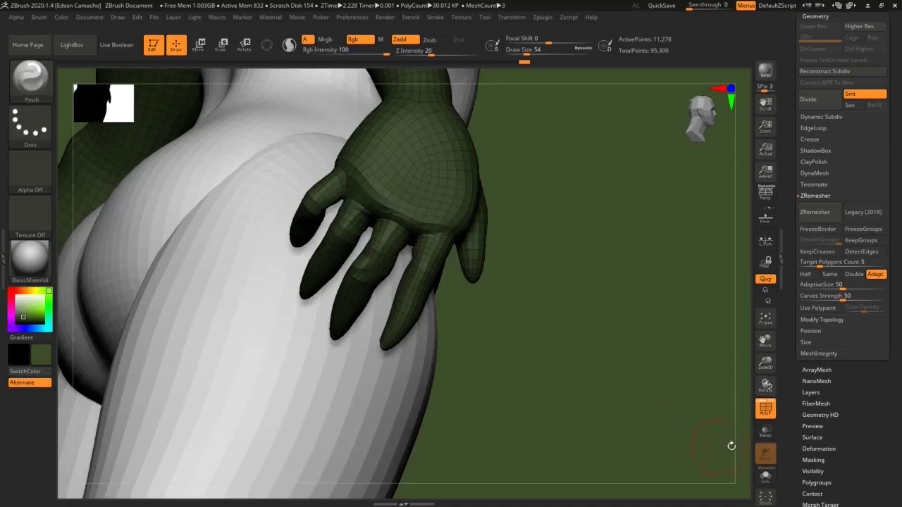
left_click_drag(727, 402, 466, 252)
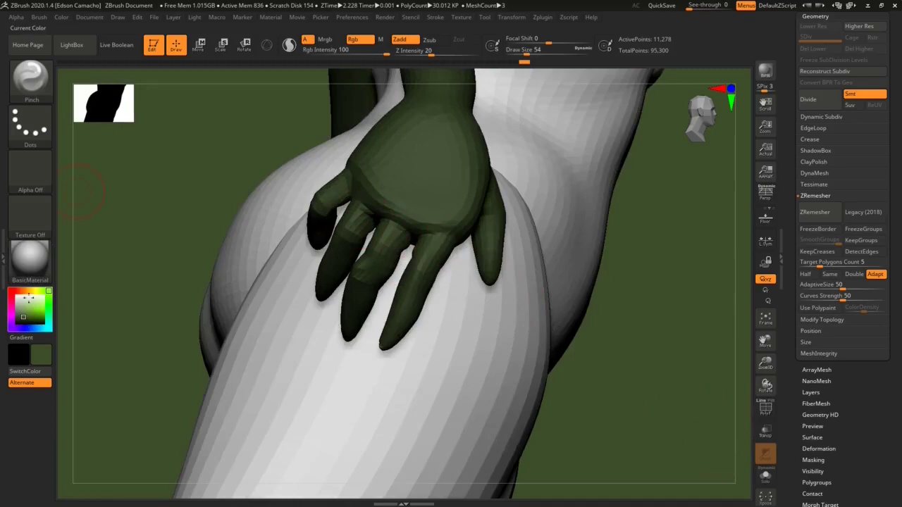
left_click(381, 40)
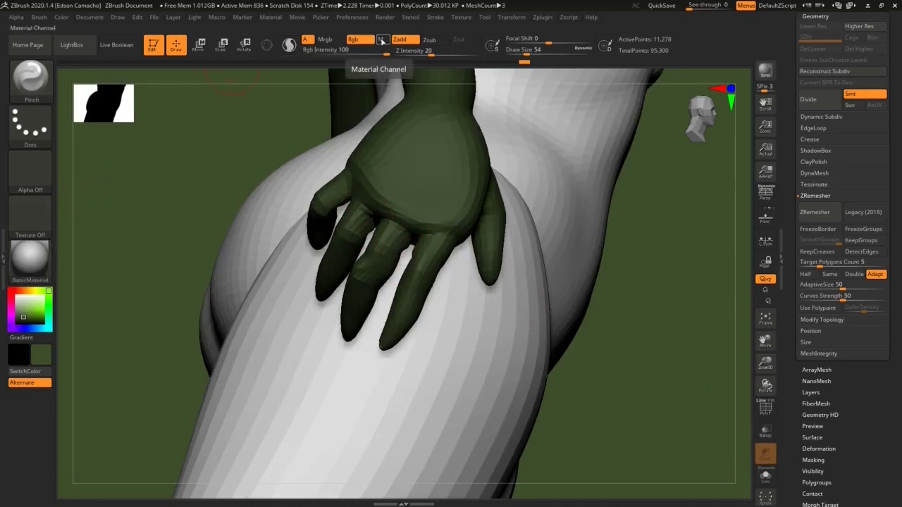
left_click(62, 18)
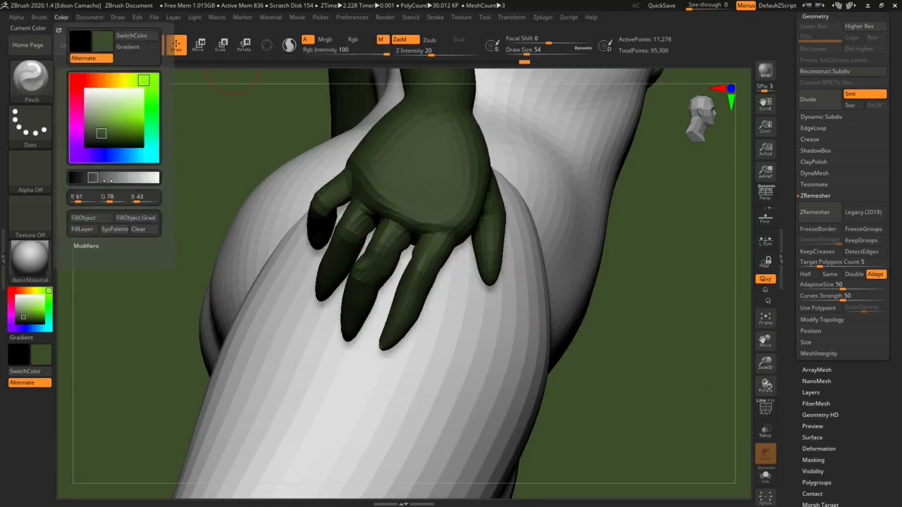
left_click(100, 220)
right_click_drag(423, 278, 415, 248)
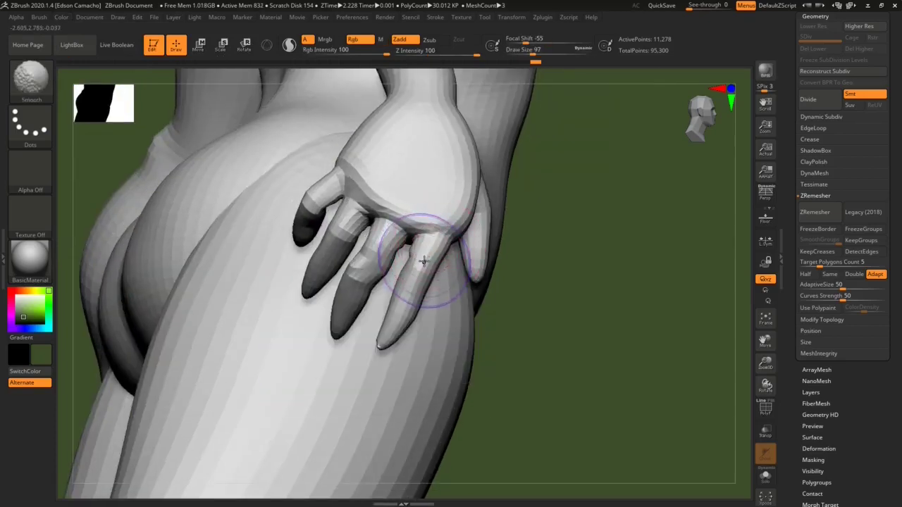
Step: Smooth the creases at the finger bases and across the palm
mouse_move(423, 258)
left_mouse_down("shift")
mouse_move(420, 266)
mouse_move(372, 252)
mouse_move(383, 241)
mouse_move(373, 302)
mouse_move(348, 302)
left_mouse_up("shift")
left_click_drag(329, 247, 310, 211, "shift")
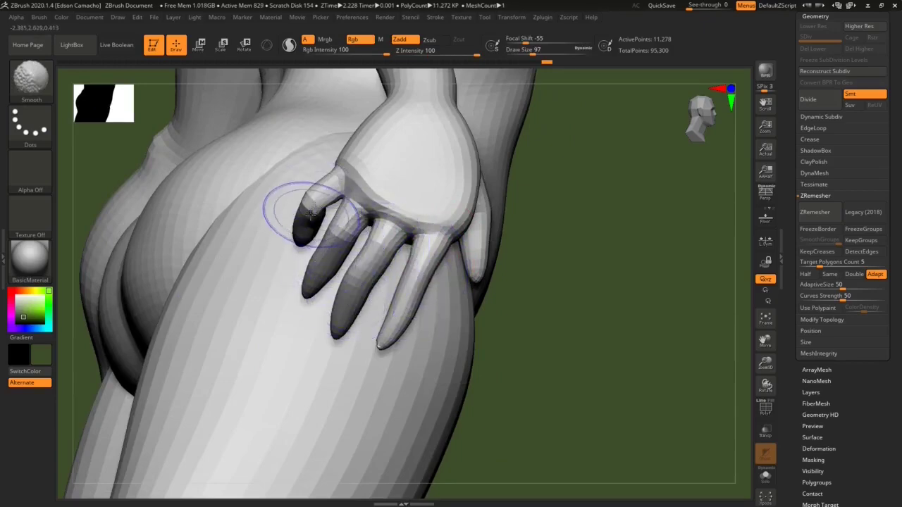
mouse_move(380, 186)
left_mouse_down("shift")
mouse_move(402, 207)
mouse_move(443, 216)
mouse_move(351, 148)
mouse_move(429, 161)
left_mouse_up("shift")
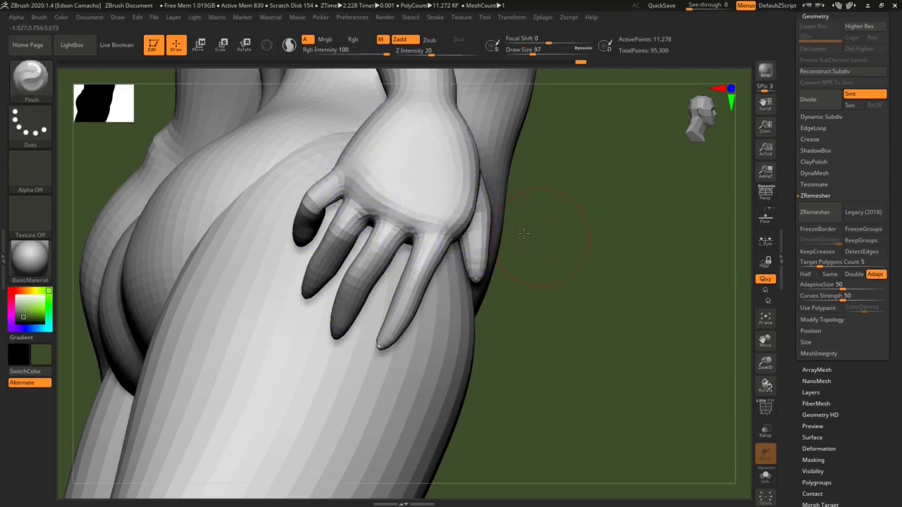
right_click_drag(451, 212, 429, 161)
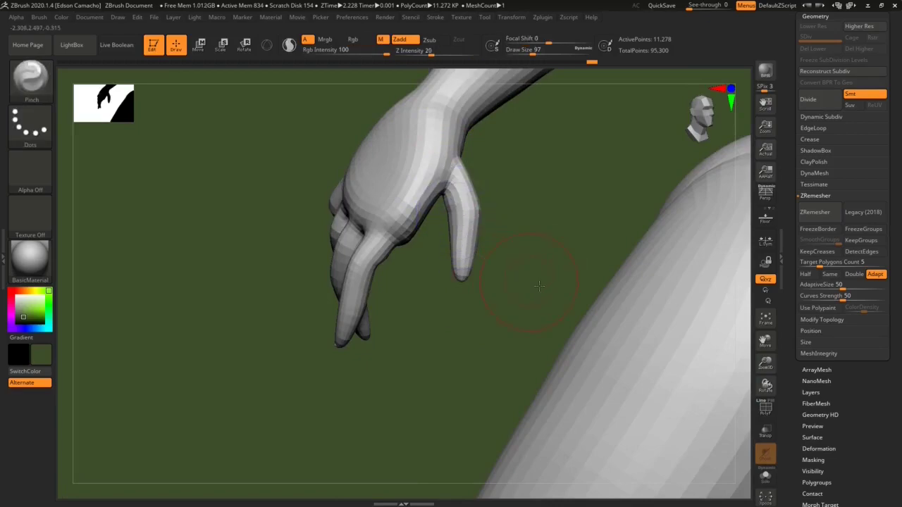
mouse_move(529, 273)
left_mouse_down()
mouse_move(402, 262)
mouse_move(388, 239)
mouse_move(463, 268)
mouse_move(474, 305)
left_mouse_up()
Step: Smooth the palm with a smaller brush (Draw Size 44), then return to the Pinch brush
key("s")
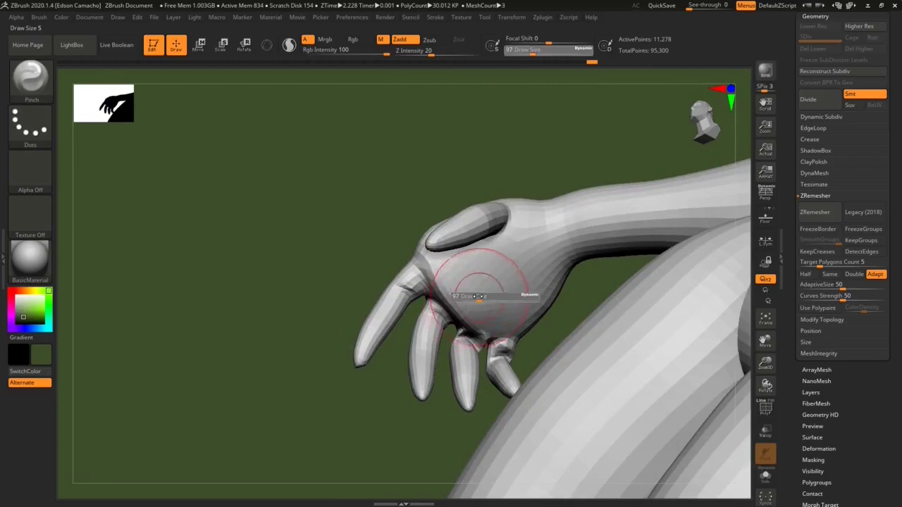
key("shift")
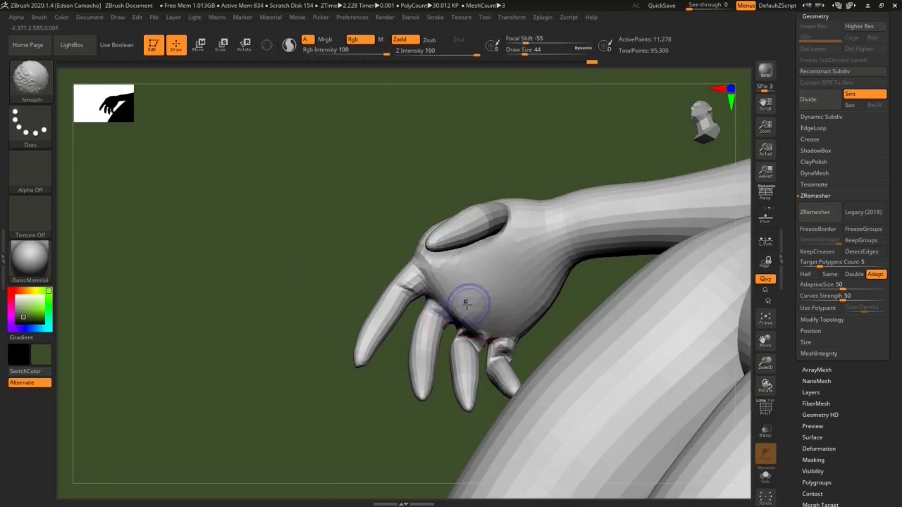
left_click_drag(463, 301, 483, 318, "shift")
key("b")
key("p")
key("i")
right_click_drag(483, 292, 501, 330)
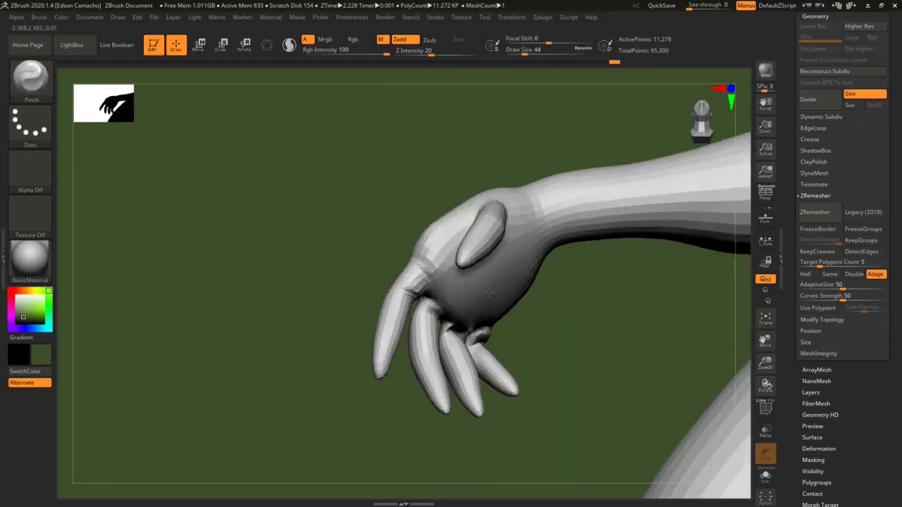
key("ctrl")
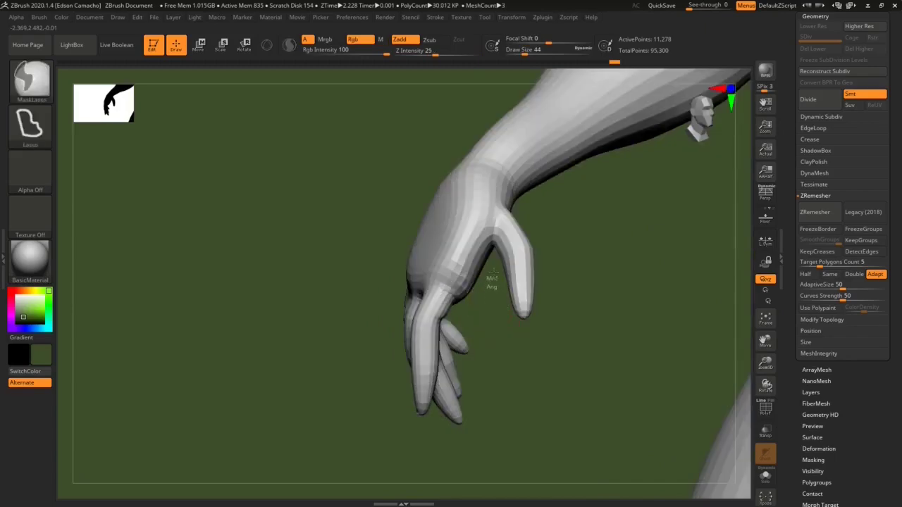
Step: Mask the hand except the thumb and rotate the thumb outward with Transpose
left_click_drag(492, 246, 493, 244, "ctrl")
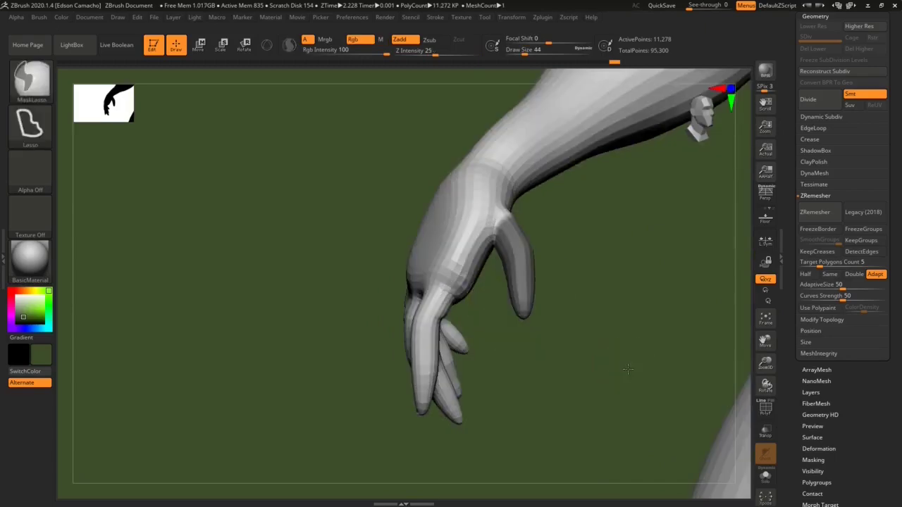
right_click_drag(493, 244, 589, 308)
key("ctrl")
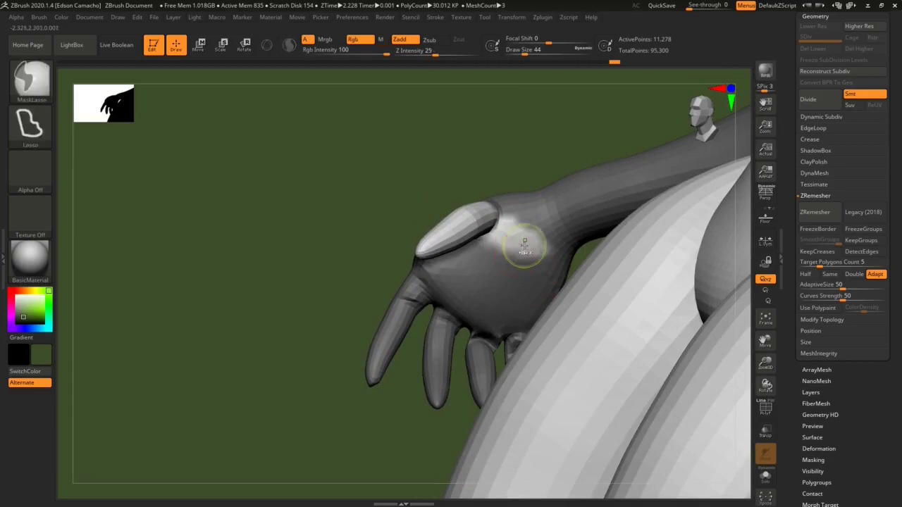
mouse_move(521, 251)
left_mouse_down("ctrl+alt")
mouse_move(561, 262)
mouse_move(524, 272)
left_mouse_up("ctrl+alt")
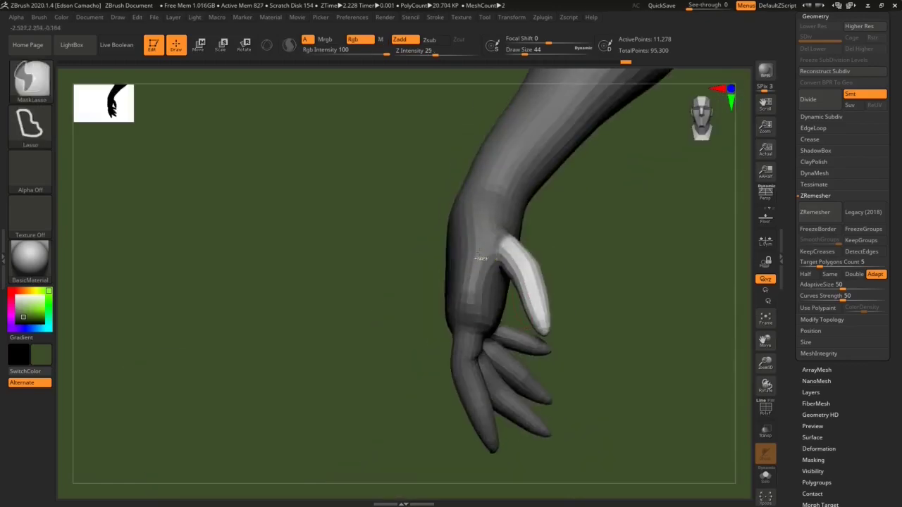
key("w")
mouse_move(576, 316)
left_mouse_down()
mouse_move(546, 345)
mouse_move(654, 373)
mouse_move(627, 346)
mouse_move(632, 324)
mouse_move(613, 332)
left_mouse_up()
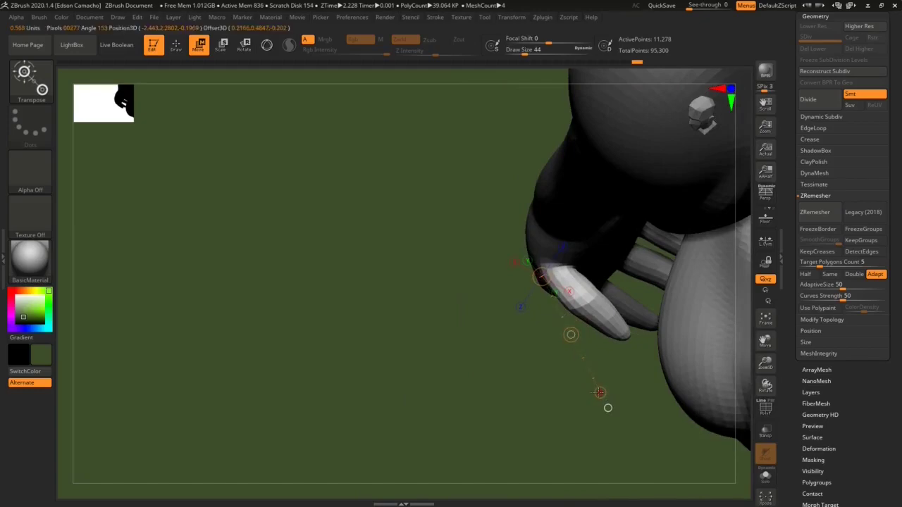
mouse_move(613, 331)
left_mouse_down()
mouse_move(628, 383)
mouse_move(604, 397)
mouse_move(579, 328)
left_mouse_up()
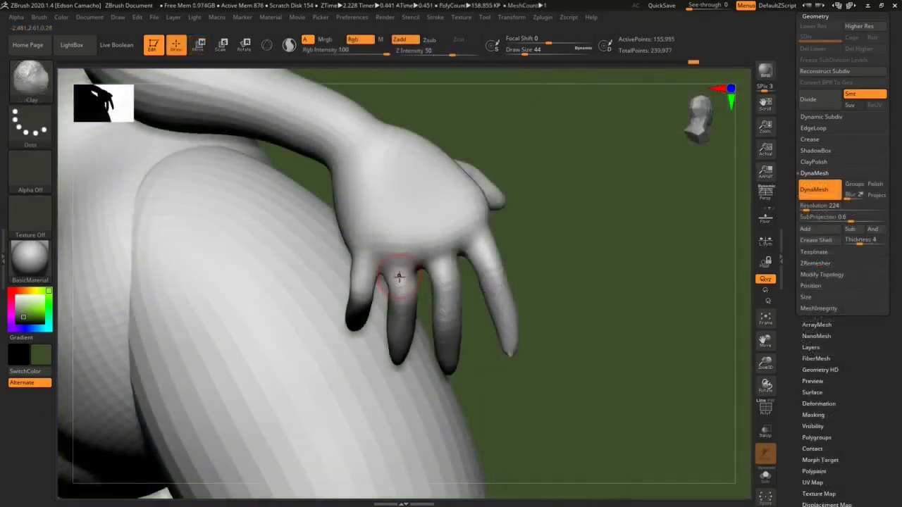
key("b")
key("c")
key("b")
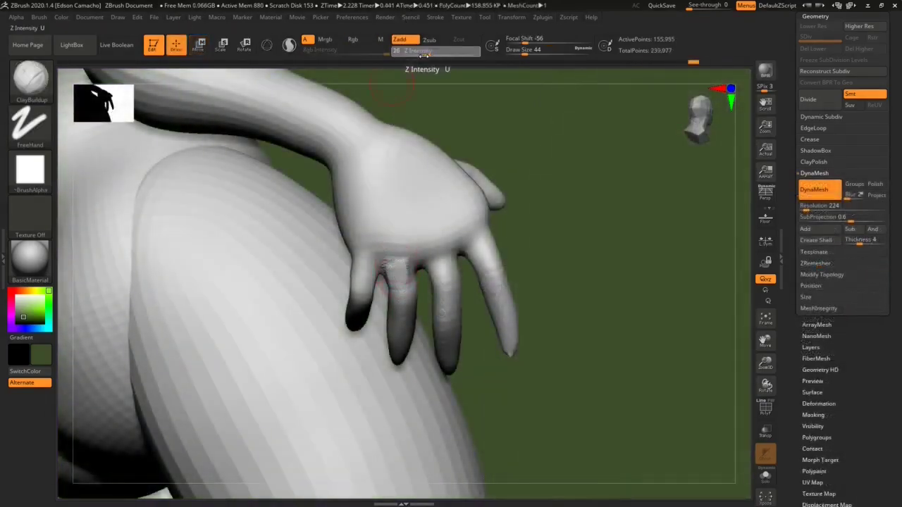
Step: Set Z Intensity to 4 and hide the forearm so only the hand remains visible
type("4")
key("Return")
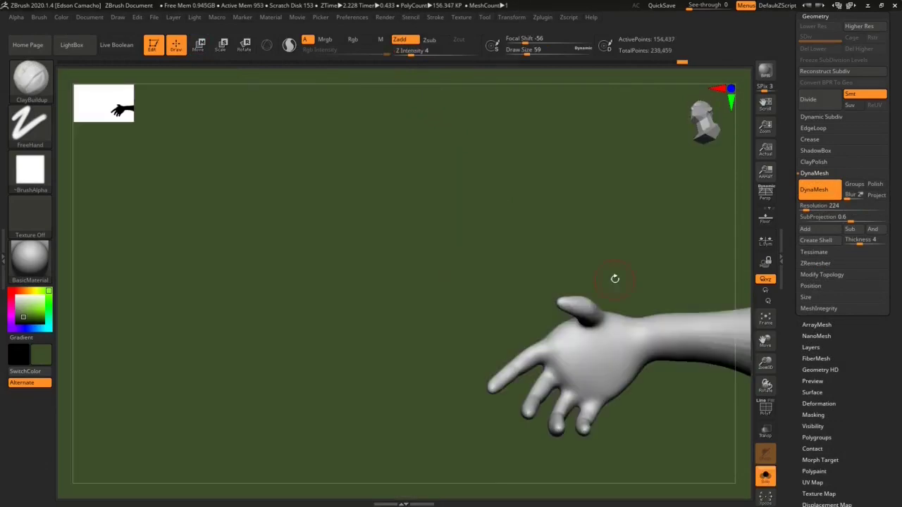
left_click_drag(397, 224, 664, 483, "ctrl+shift")
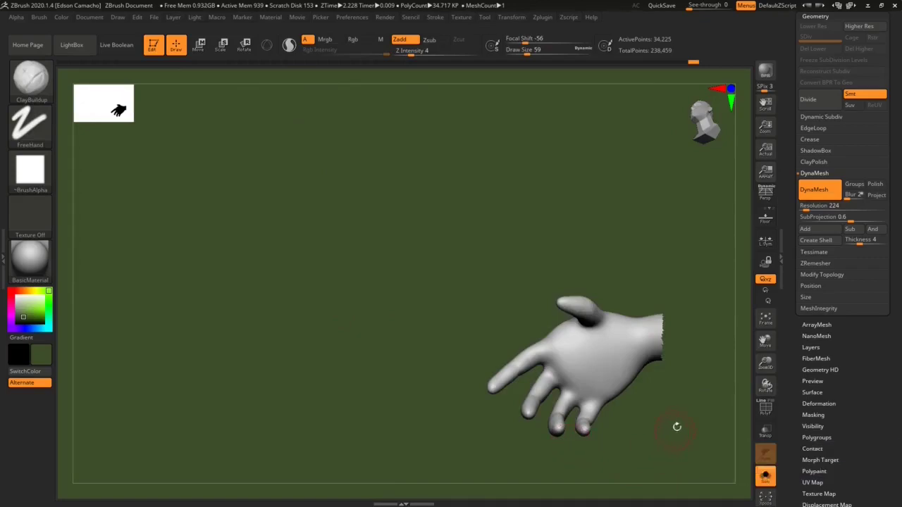
Step: Switch to the Move brush and orbit around the isolated hand
key("ctrl")
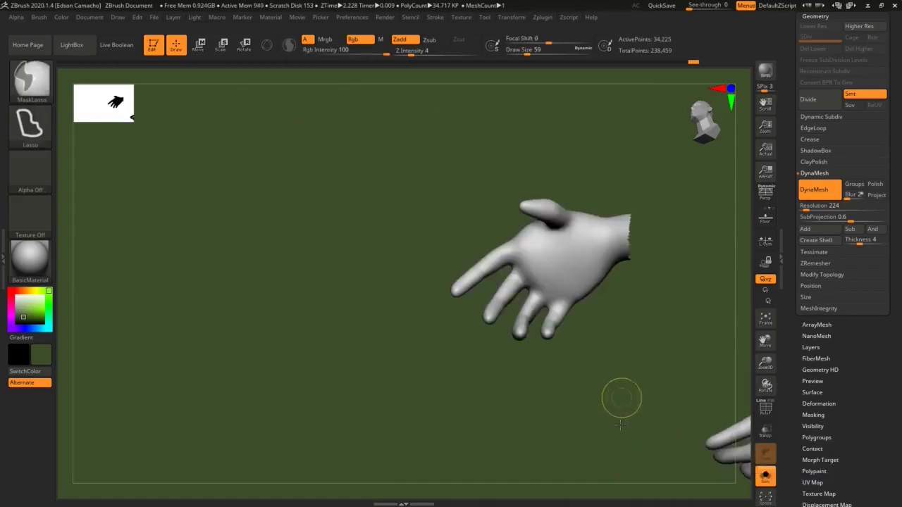
mouse_move(620, 424)
left_mouse_down()
mouse_move(604, 288)
mouse_move(585, 394)
left_mouse_up()
key("alt")
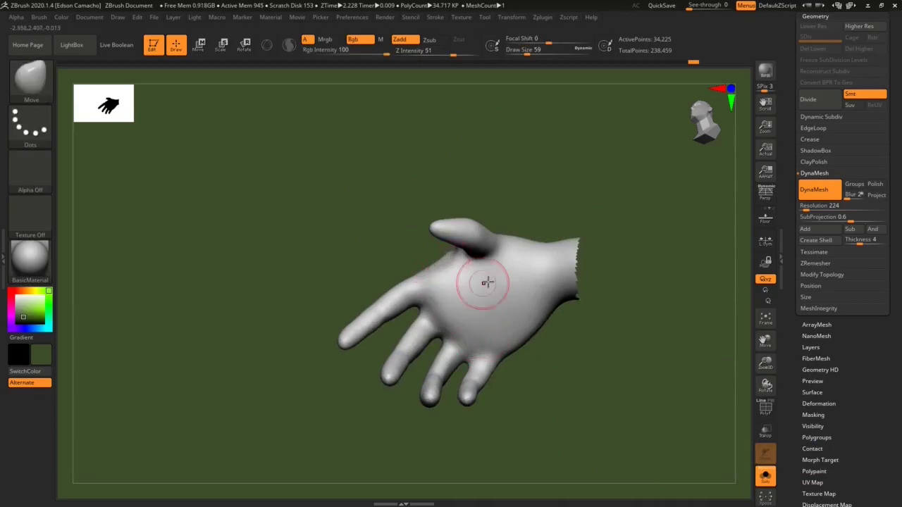
key("ctrl+z")
mouse_move(463, 261)
right_mouse_down()
mouse_move(519, 322)
mouse_move(505, 295)
right_mouse_up()
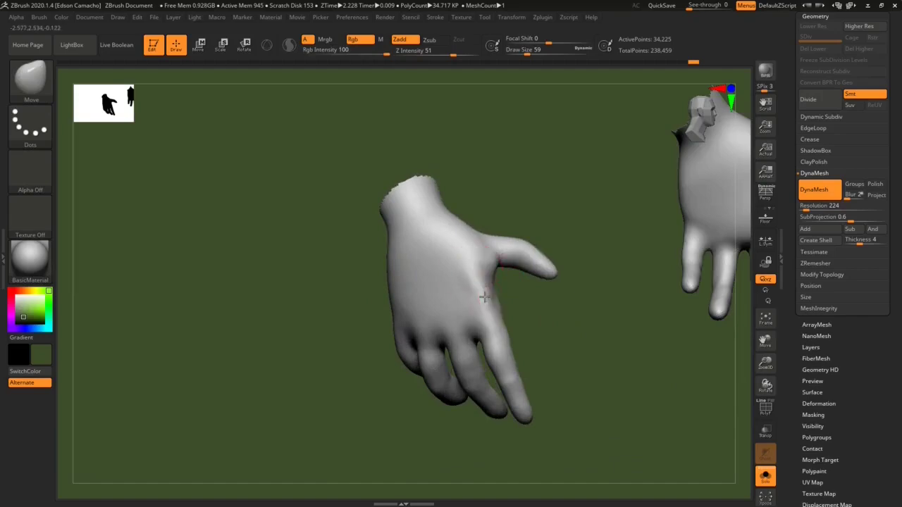
key("shift")
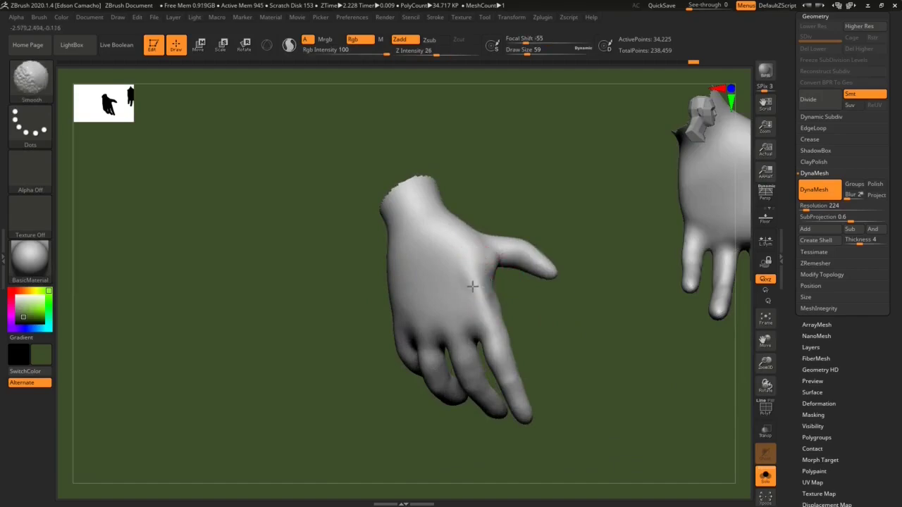
Step: Frame the hand and add ClayBuildup strokes on the palm, with brush size 22
mouse_move(495, 294)
right_mouse_down()
mouse_move(469, 238)
mouse_move(557, 299)
mouse_move(478, 251)
mouse_move(499, 282)
right_mouse_up()
key("s")
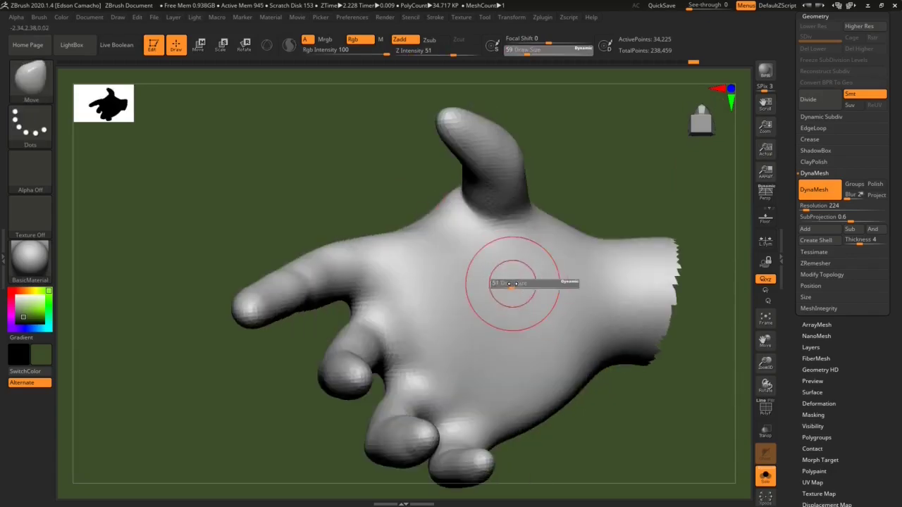
key("b")
key("c")
key("b")
mouse_move(512, 283)
left_mouse_down()
mouse_move(484, 221)
mouse_move(455, 255)
mouse_move(515, 256)
mouse_move(531, 272)
left_mouse_up()
right_click_drag(480, 272, 548, 241)
mouse_move(548, 242)
left_mouse_down()
mouse_move(472, 252)
mouse_move(484, 256)
left_mouse_up()
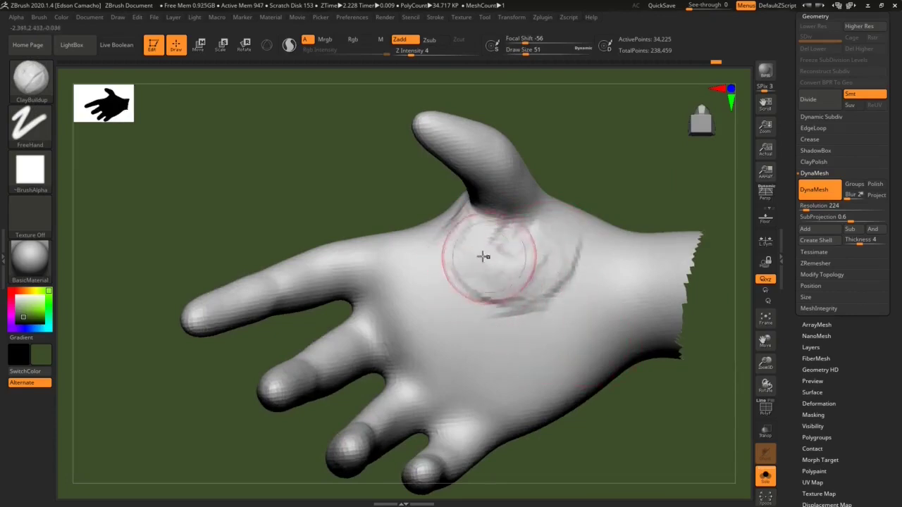
key("s")
key("Return")
Step: Build clay near the finger base and sculpt pads on the lower palm
right_click_drag(467, 252, 473, 203)
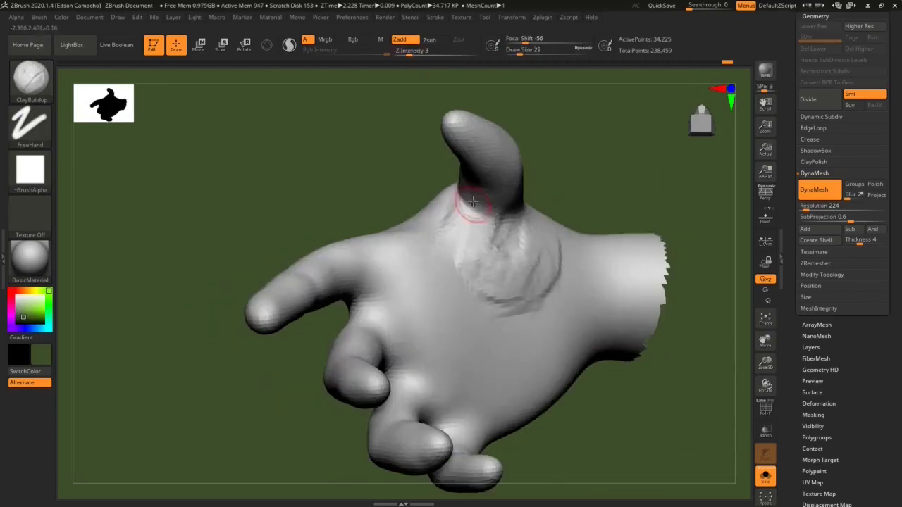
left_click_drag(473, 243, 525, 282)
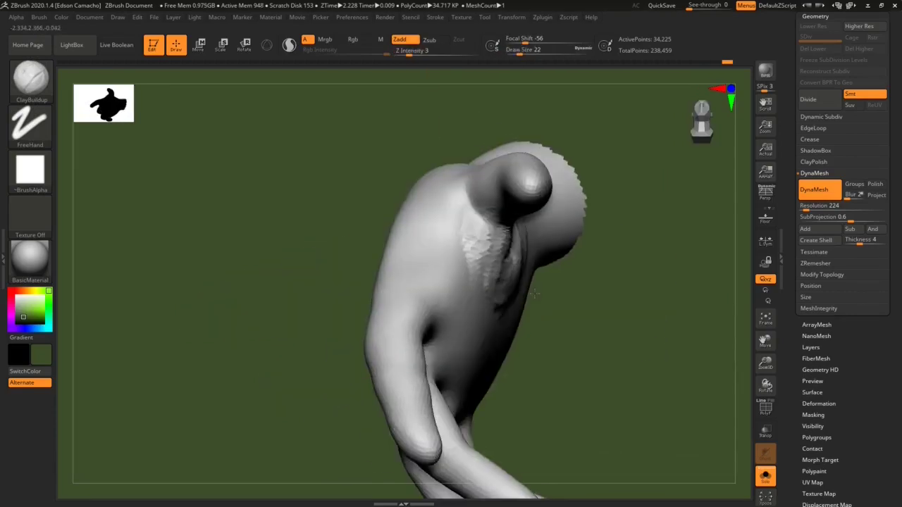
mouse_move(525, 282)
right_mouse_down()
mouse_move(470, 219)
mouse_move(522, 225)
right_mouse_up()
left_click_drag(518, 222, 529, 275)
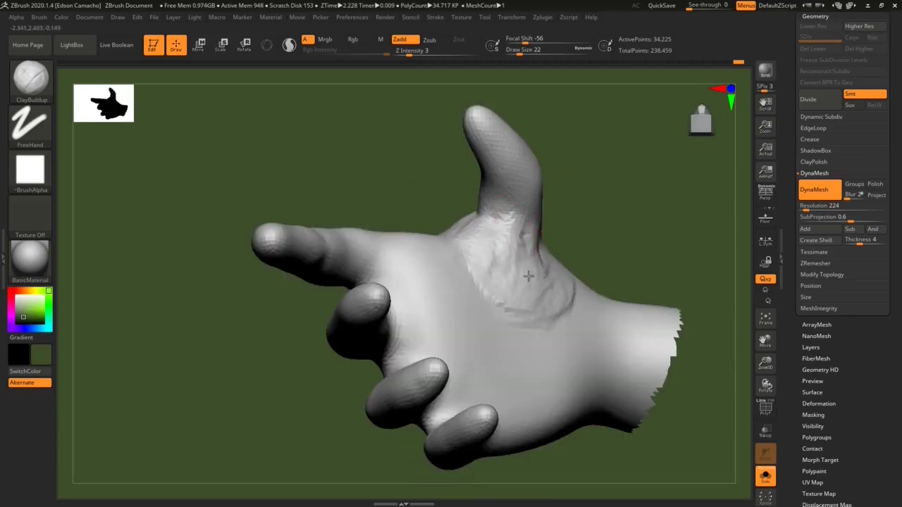
right_click_drag(528, 275, 543, 240)
left_click_drag(544, 240, 543, 261)
mouse_move(543, 261)
right_mouse_down()
mouse_move(533, 202)
mouse_move(486, 400)
right_mouse_up()
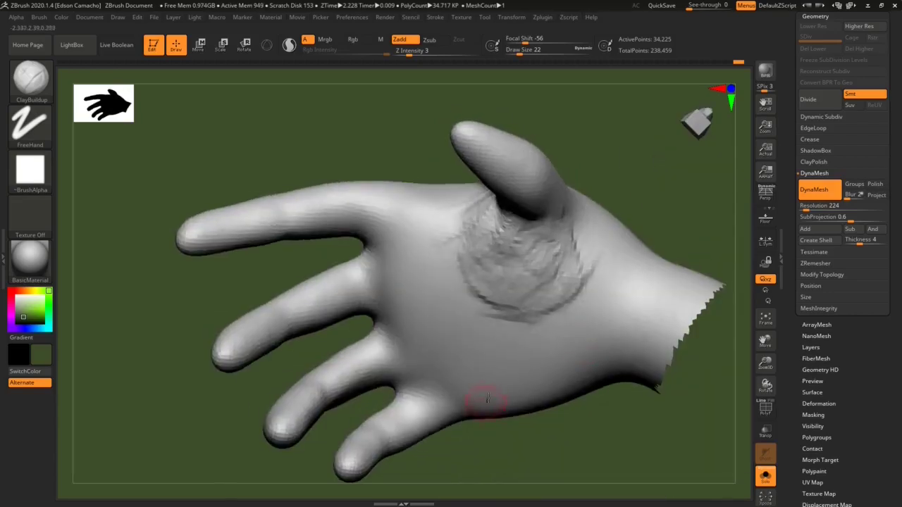
left_click_drag(519, 347, 564, 335)
mouse_move(536, 367)
left_mouse_down()
mouse_move(494, 384)
mouse_move(557, 352)
left_mouse_up()
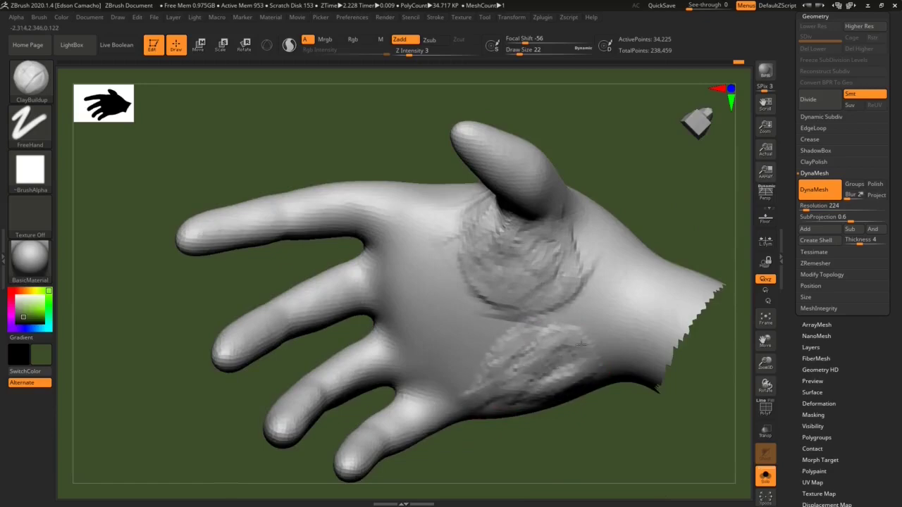
left_click_drag(507, 394, 603, 373)
mouse_move(603, 372)
right_mouse_down()
mouse_move(494, 318)
mouse_move(319, 267)
right_mouse_up()
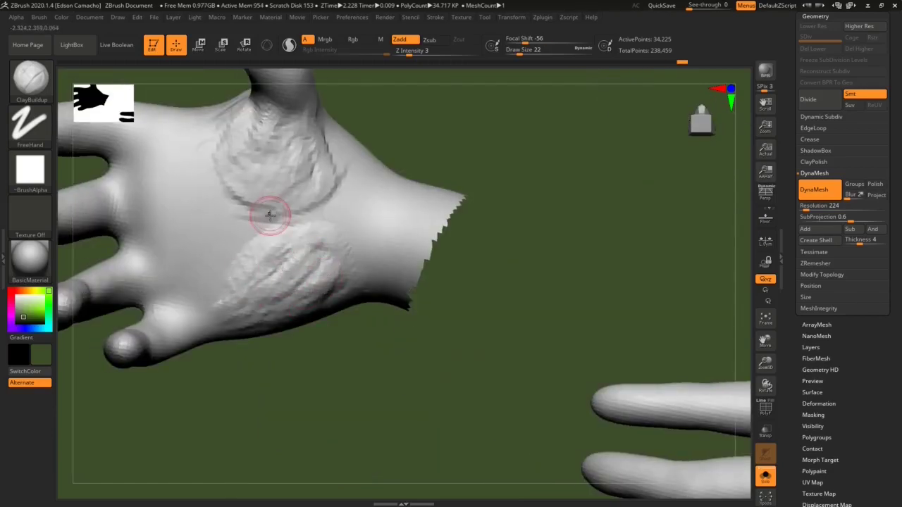
Step: Smooth the palm clay patches flat and reduce the brush size
key("bracketright")
key("bracketright")
key("bracketright")
left_click_drag(272, 191, 282, 148, "shift")
left_click_drag(289, 254, 332, 296, "shift")
left_click_drag(261, 141, 280, 169, "shift")
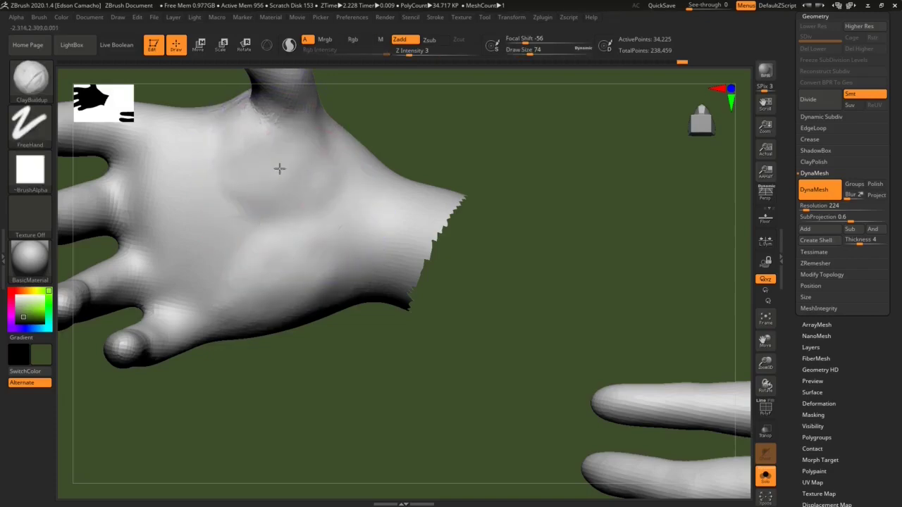
key("bracketleft")
key("bracketleft")
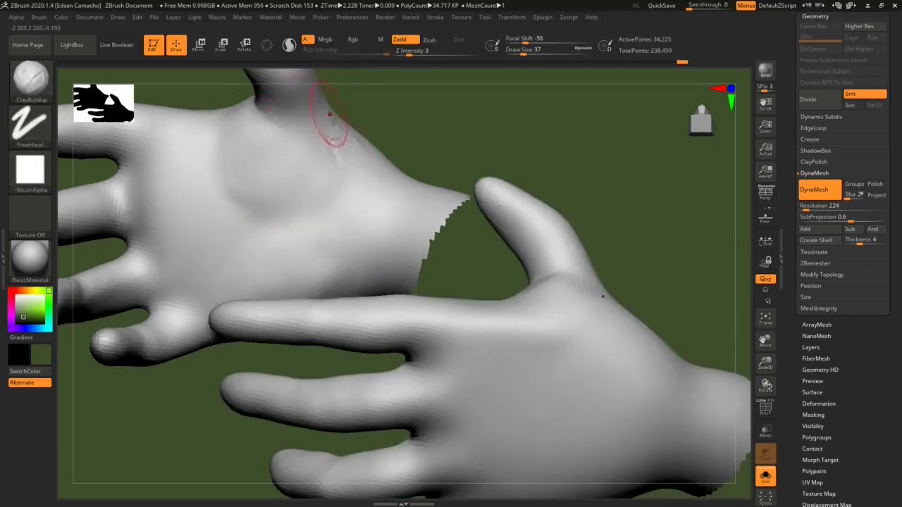
mouse_move(329, 114)
left_mouse_down()
mouse_move(318, 147)
mouse_move(247, 162)
mouse_move(312, 157)
left_mouse_up()
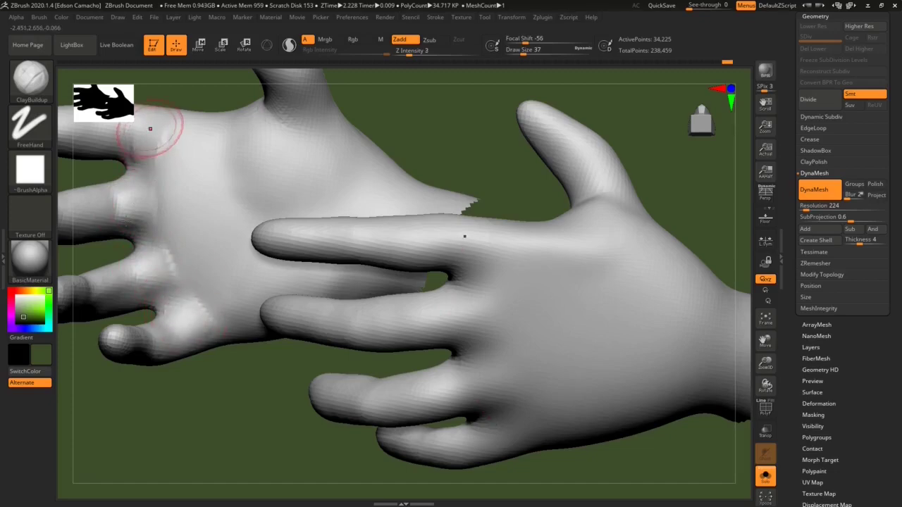
Step: Hide the second hand, press a rounded pad into the lower palm and smooth it
left_click(215, 280, "ctrl+shift")
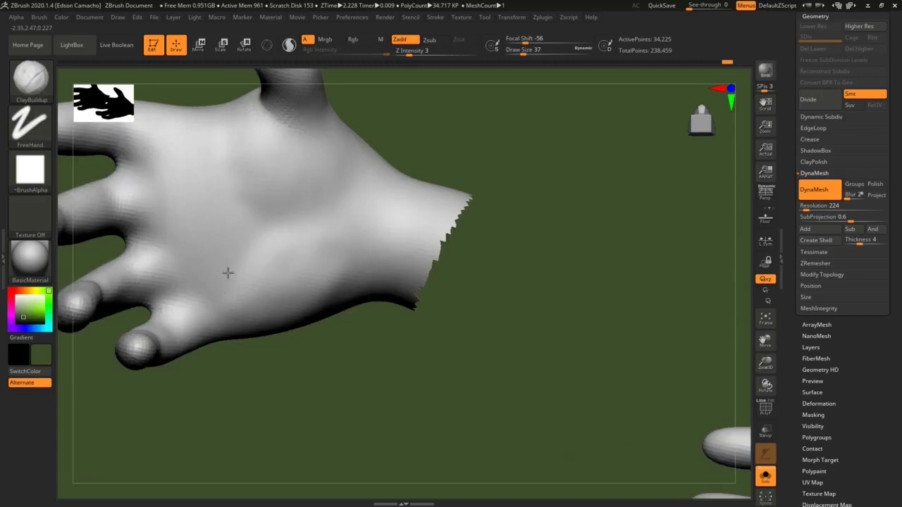
right_click_drag(228, 272, 254, 270)
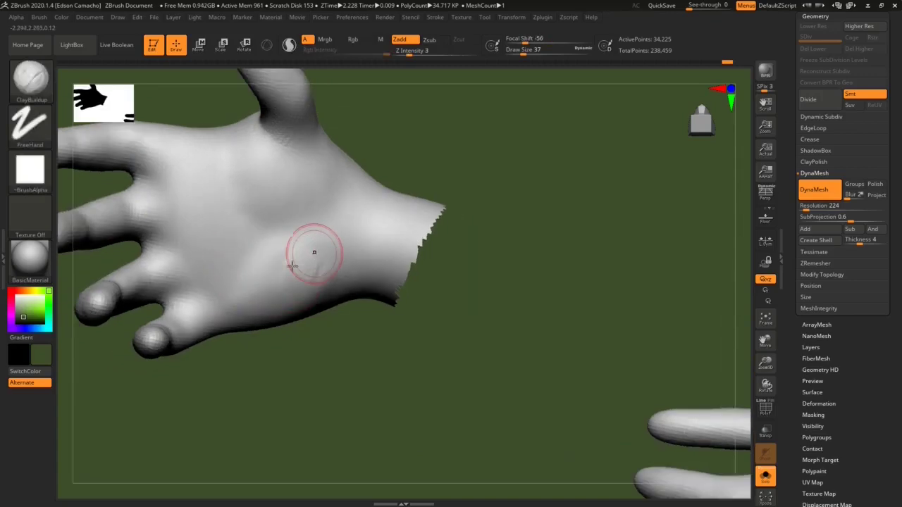
mouse_move(314, 253)
left_mouse_down()
mouse_move(268, 256)
mouse_move(324, 240)
mouse_move(319, 290)
left_mouse_up()
right_click_drag(258, 322, 312, 246)
left_click_drag(331, 275, 312, 321)
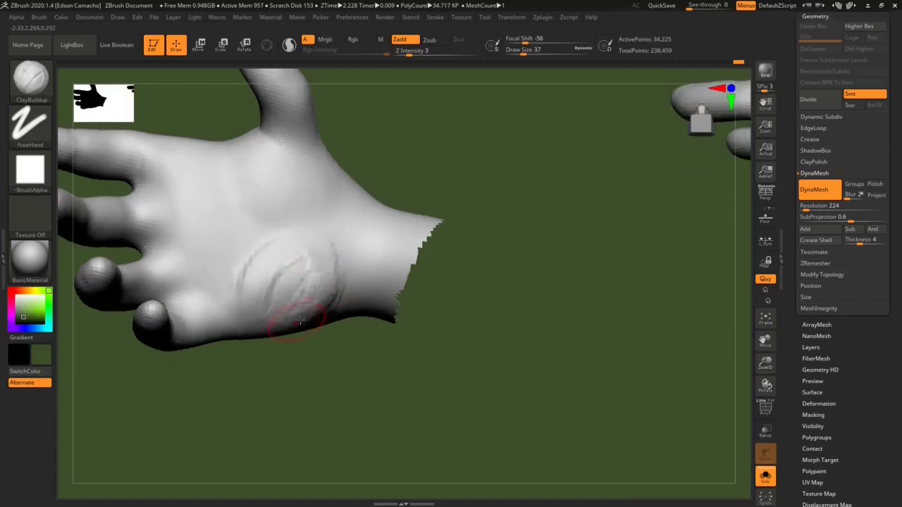
right_click_drag(312, 321, 301, 274)
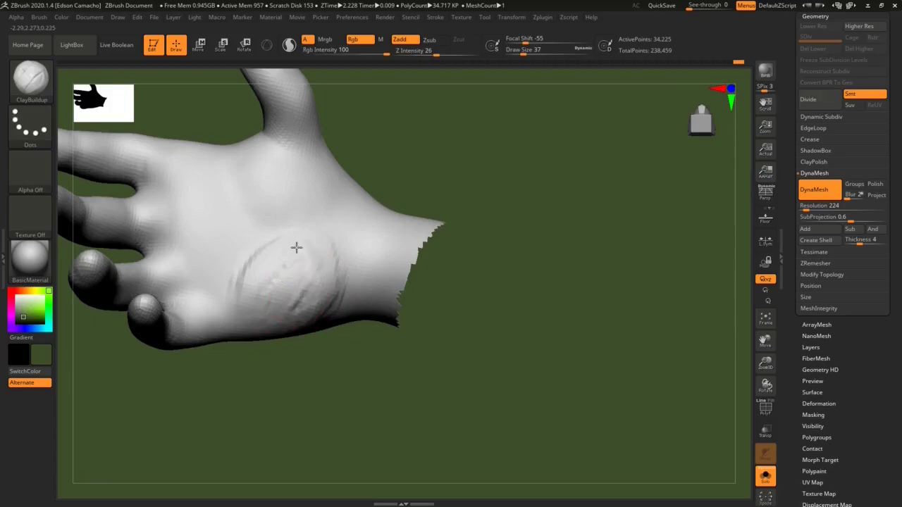
left_click_drag(296, 246, 303, 300, "shift")
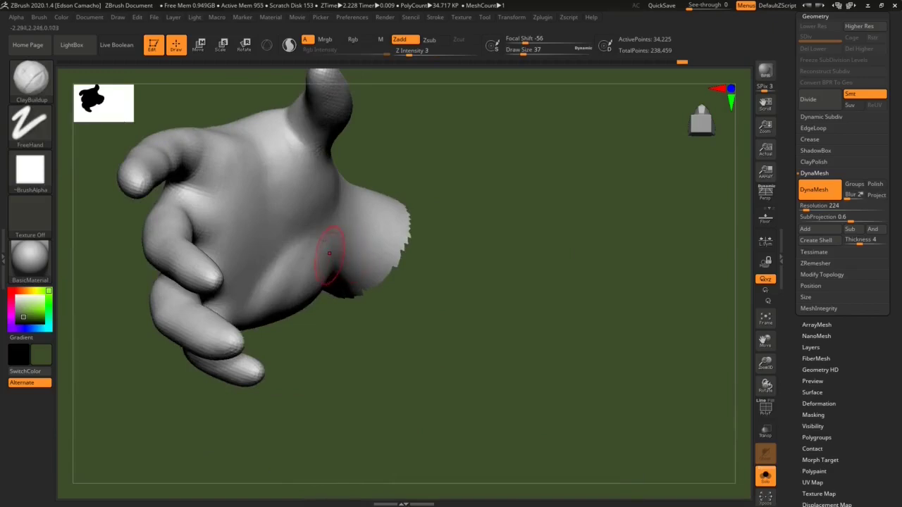
Step: Build up clay around the thumb web and thumb base from a side view
right_click_drag(298, 191, 316, 127)
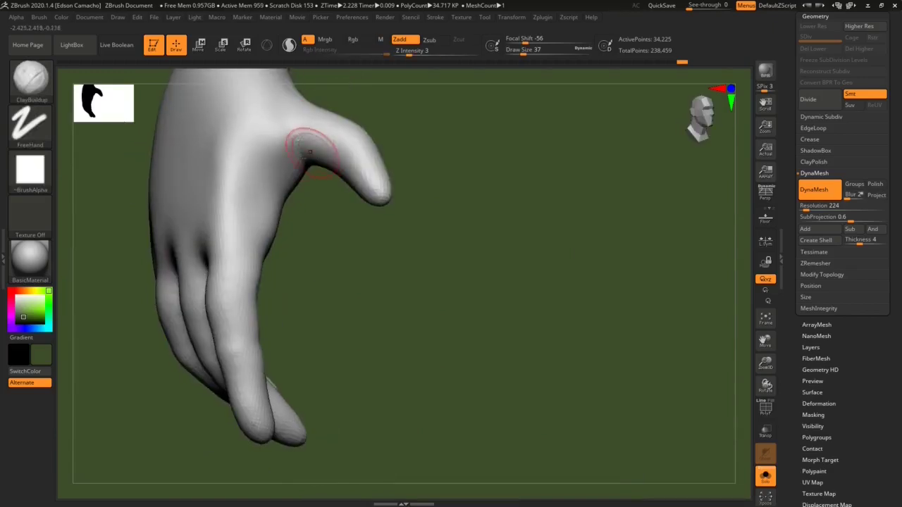
mouse_move(308, 150)
left_mouse_down()
mouse_move(286, 145)
mouse_move(292, 172)
mouse_move(296, 136)
mouse_move(334, 135)
left_mouse_up()
right_click_drag(334, 134, 322, 121)
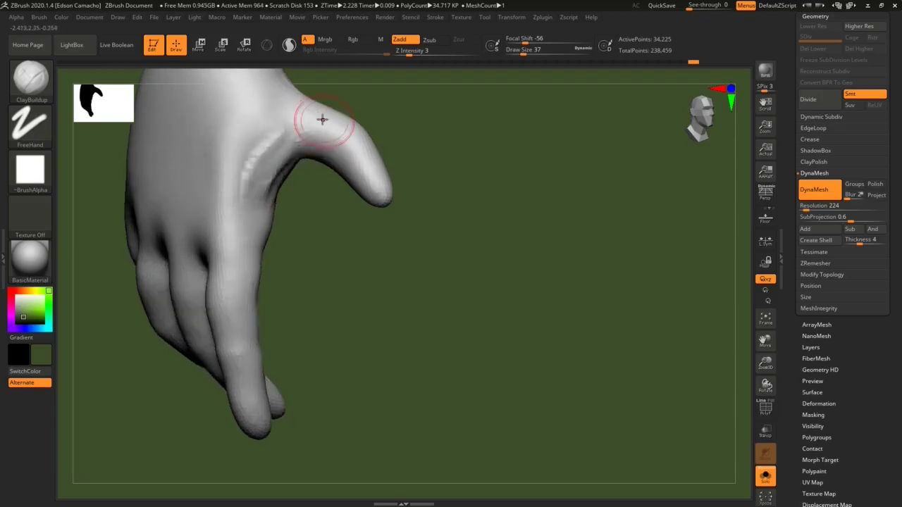
mouse_move(313, 105)
left_mouse_down()
mouse_move(270, 80)
mouse_move(303, 132)
mouse_move(267, 151)
mouse_move(279, 152)
mouse_move(257, 205)
mouse_move(289, 142)
mouse_move(259, 115)
left_mouse_up()
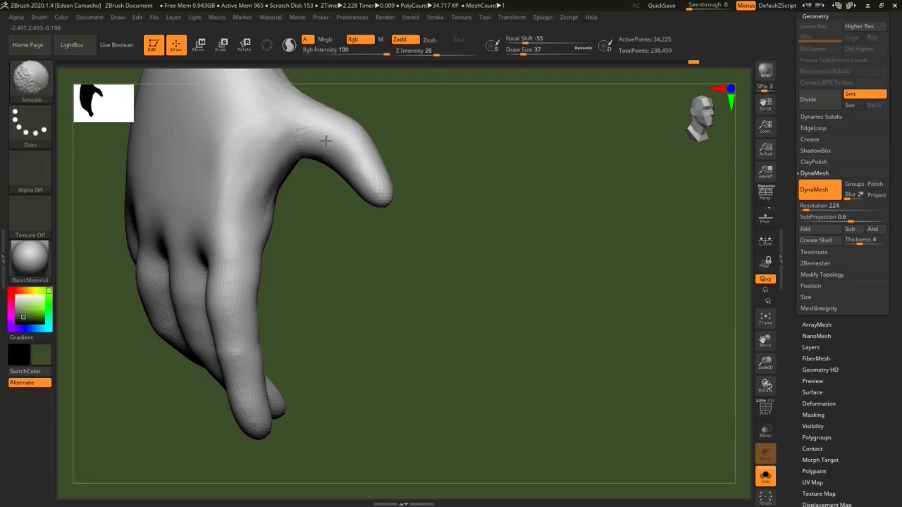
mouse_move(424, 169)
left_mouse_down()
mouse_move(338, 177)
mouse_move(364, 181)
left_mouse_up()
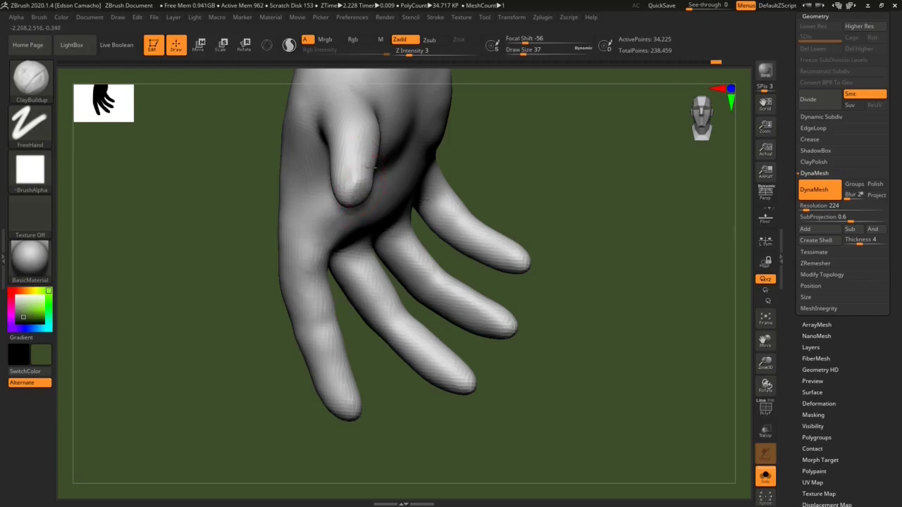
left_click_drag(374, 166, 302, 384)
Step: Try DamStandard creases on the fingers, then undo them and return to ClayBuildup
key("b")
key("d")
key("s")
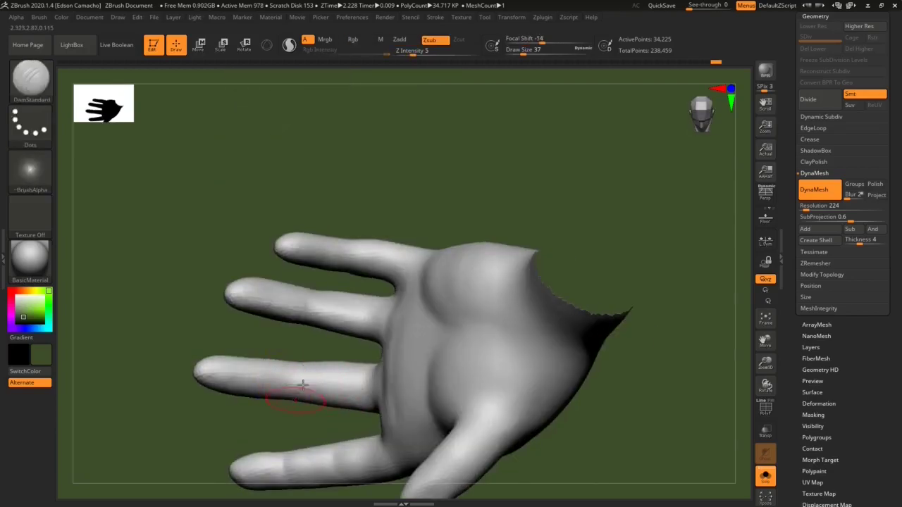
key("b")
key("c")
key("b")
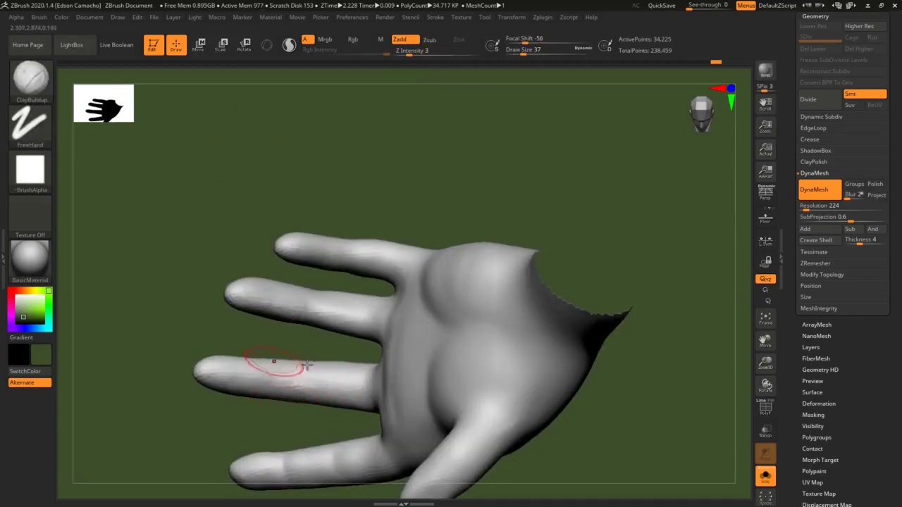
key("b")
key("d")
key("s")
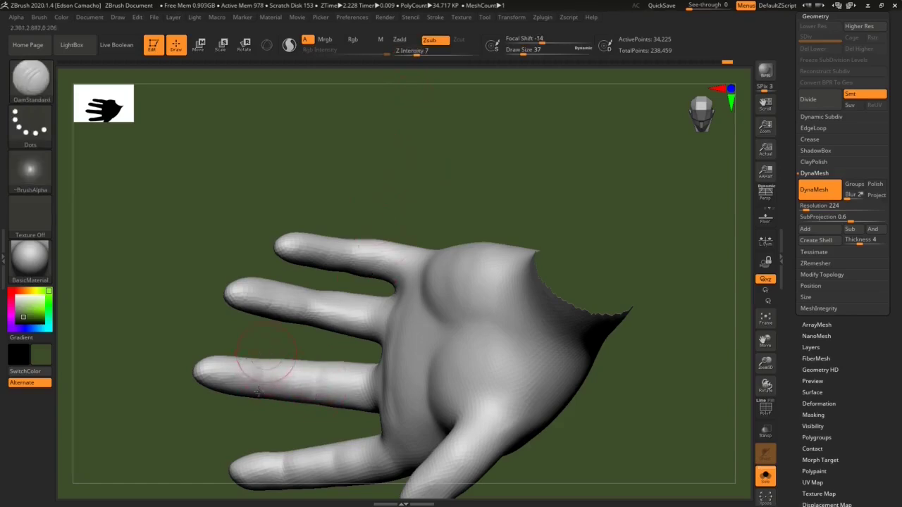
key("ctrl+z")
key("ctrl+z")
key("ctrl+z")
key("b")
key("c")
key("b")
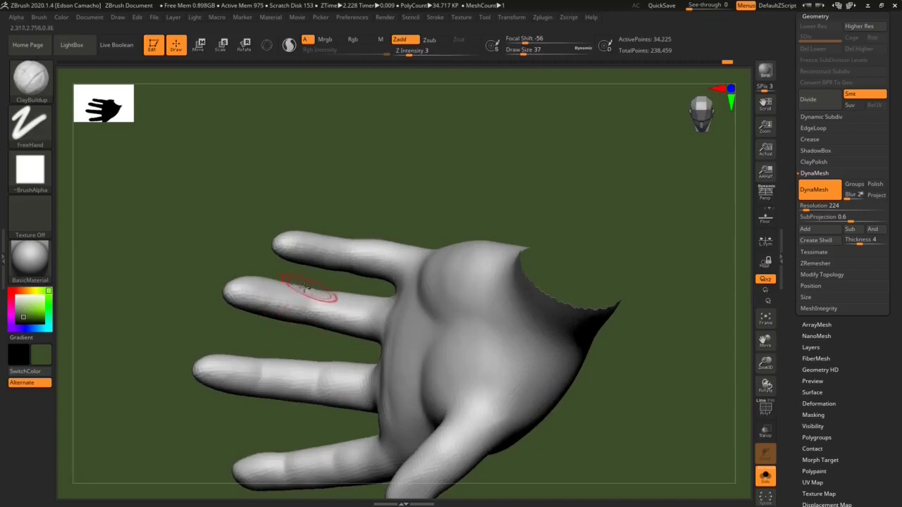
Step: Build clay along the finger undersides, smooth the finger edges, and flatten the fingertip pads
left_click_drag(251, 278, 365, 340)
key("shift")
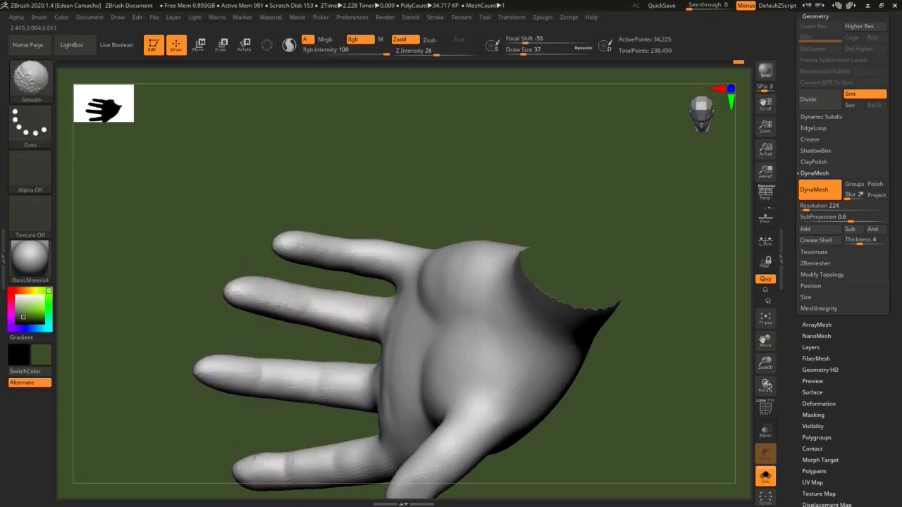
mouse_move(274, 458)
left_mouse_down("shift")
mouse_move(304, 493)
mouse_move(261, 439)
mouse_move(264, 420)
left_mouse_up("shift")
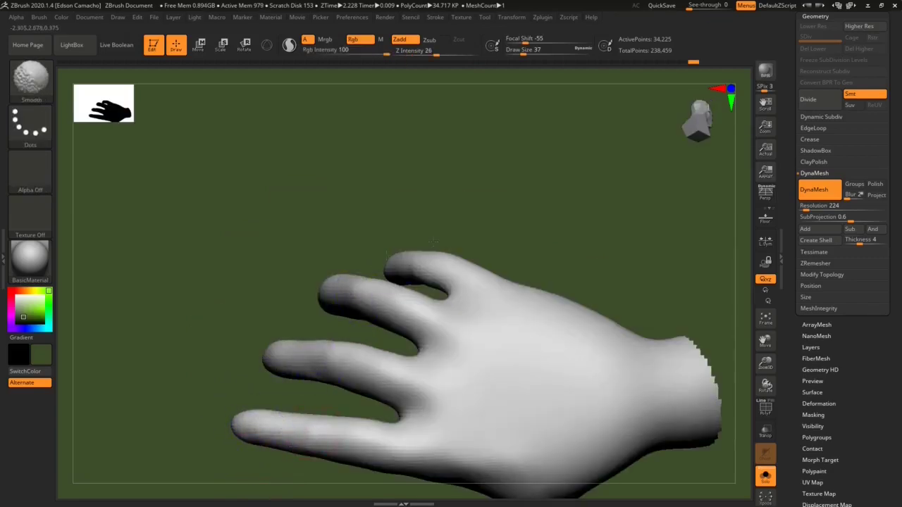
left_click_drag(432, 240, 383, 372, "shift")
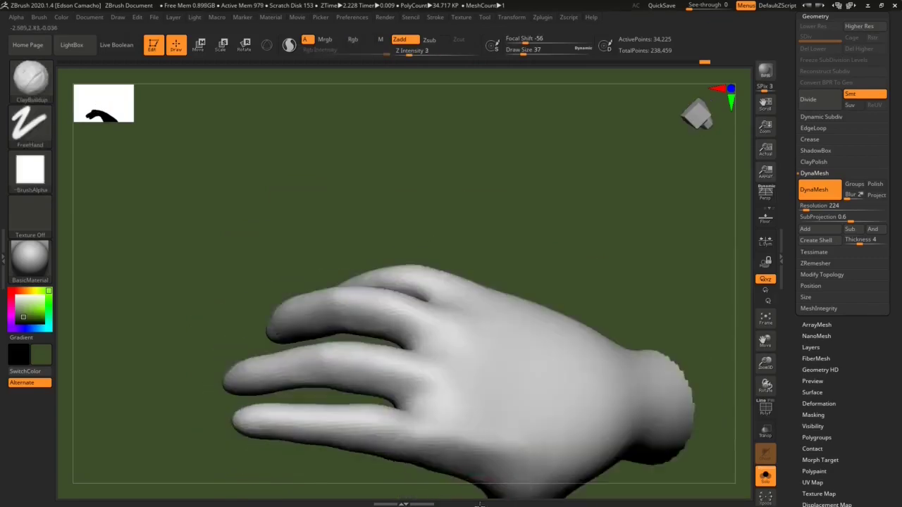
mouse_move(479, 505)
left_mouse_down()
mouse_move(359, 332)
mouse_move(238, 312)
mouse_move(284, 233)
left_mouse_up()
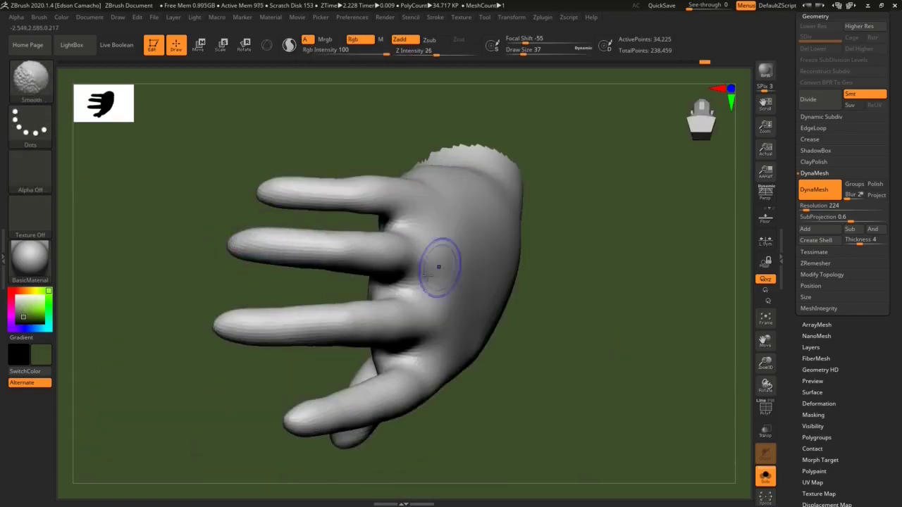
left_click_drag(438, 266, 398, 176, "shift")
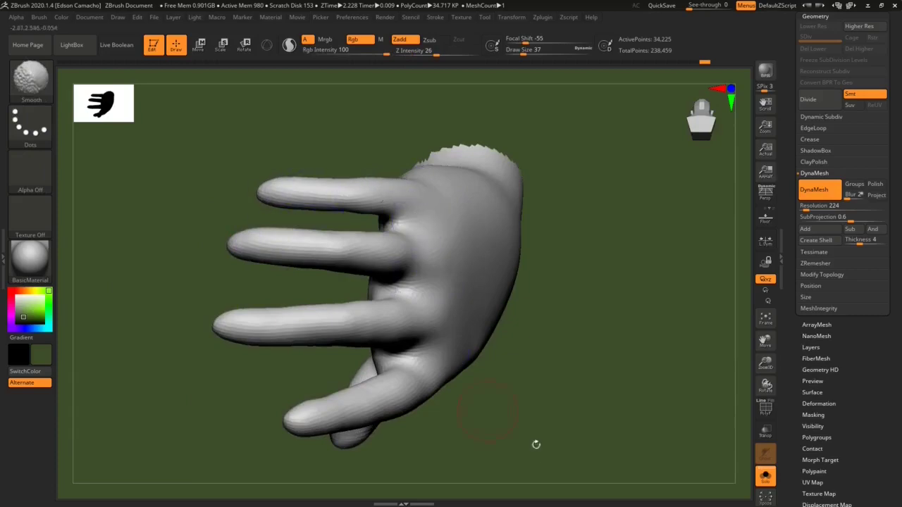
left_click_drag(536, 445, 230, 181)
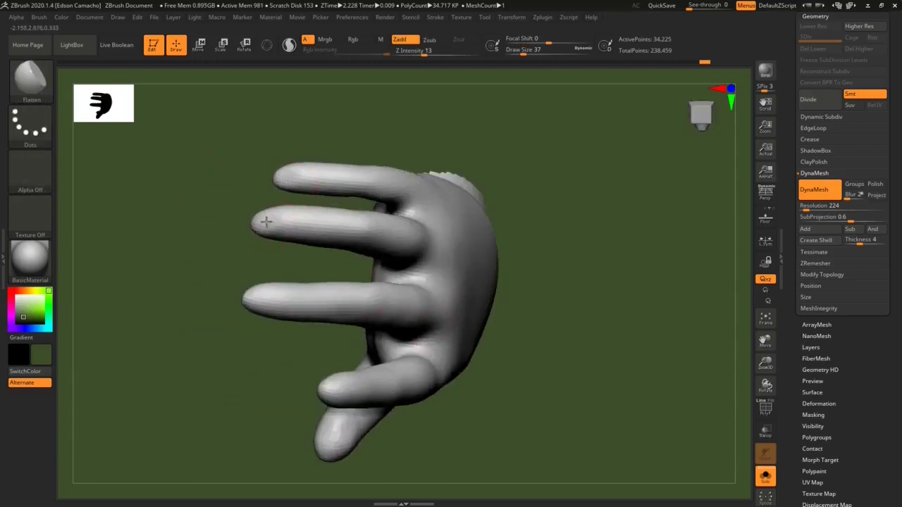
left_click_drag(262, 296, 339, 380)
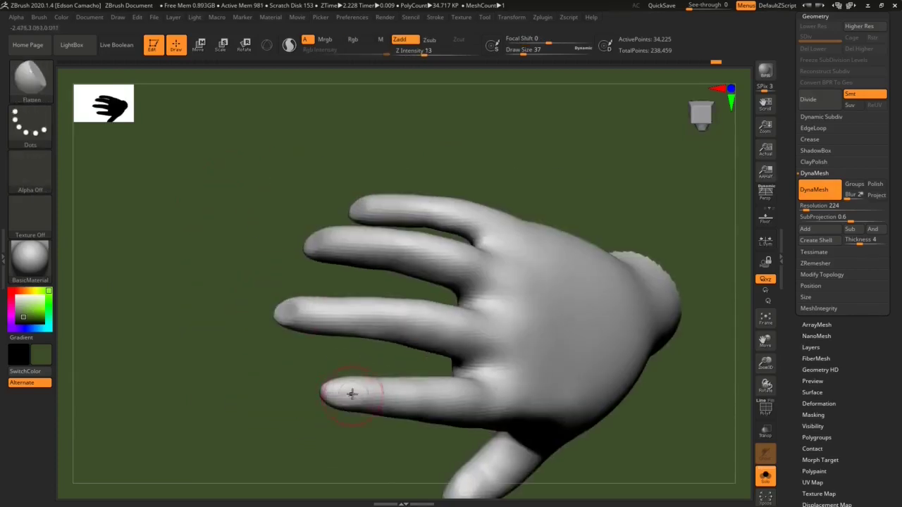
left_click_drag(282, 310, 389, 427)
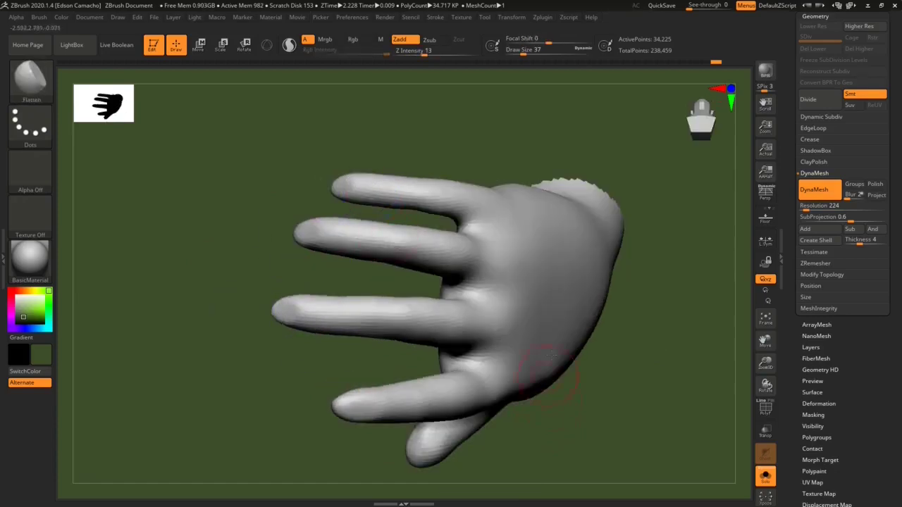
Step: Choose the DragRect stroke, clear the canvas and place a new copy of the hand
key("space")
left_click(415, 438)
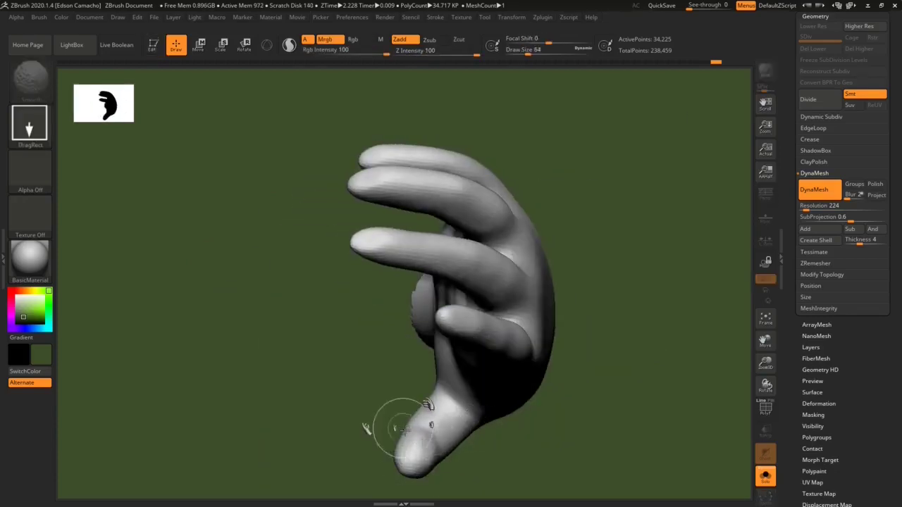
key("ctrl+n")
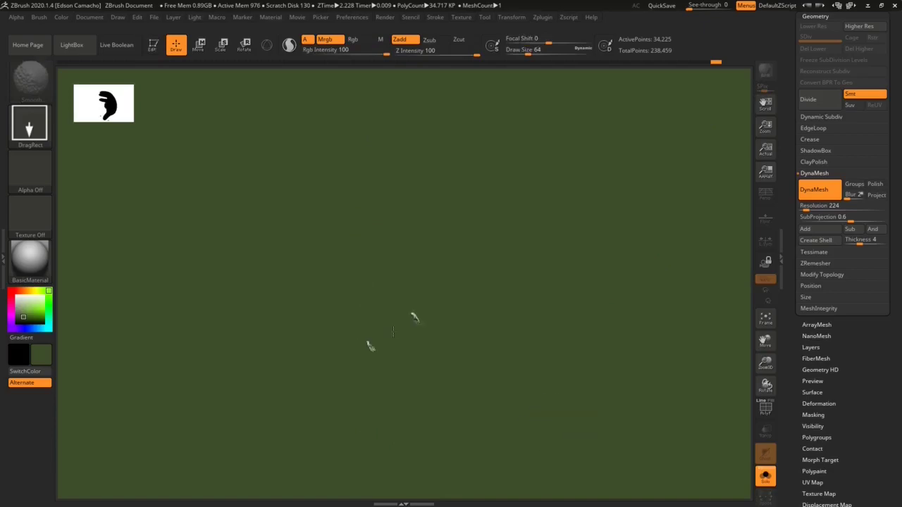
left_click_drag(525, 306, 556, 337)
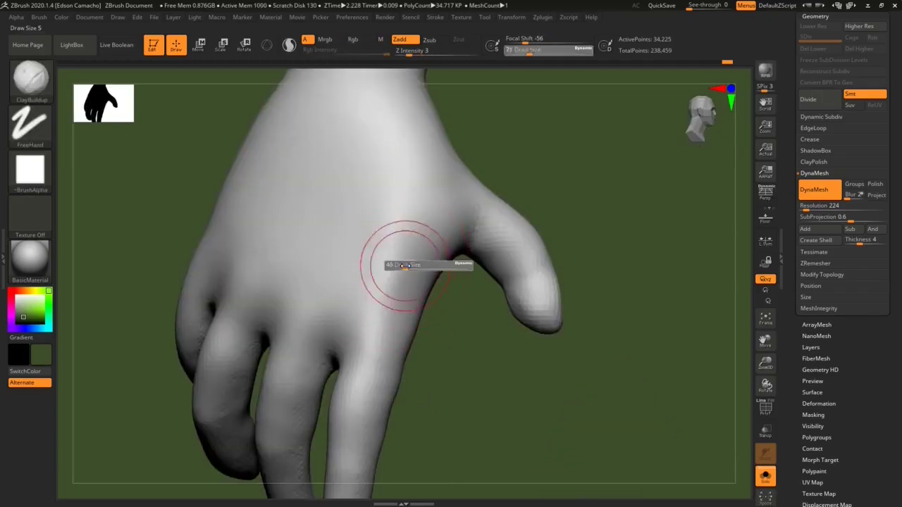
Step: With brush size 18, raise knuckle bumps and tendon ridges on the back of the hand
mouse_move(377, 312)
right_mouse_down()
mouse_move(326, 257)
mouse_move(300, 280)
right_mouse_up()
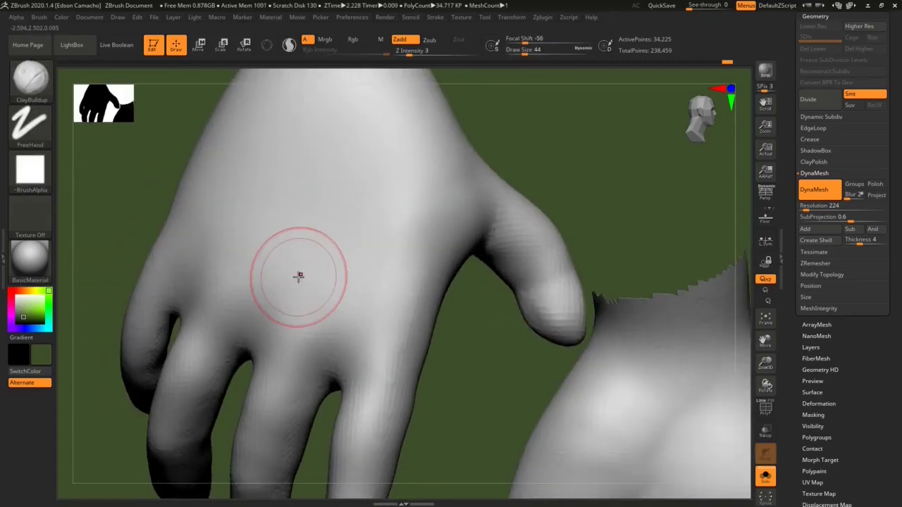
key("s")
left_click_drag(294, 276, 282, 276)
right_click_drag(282, 277, 238, 279)
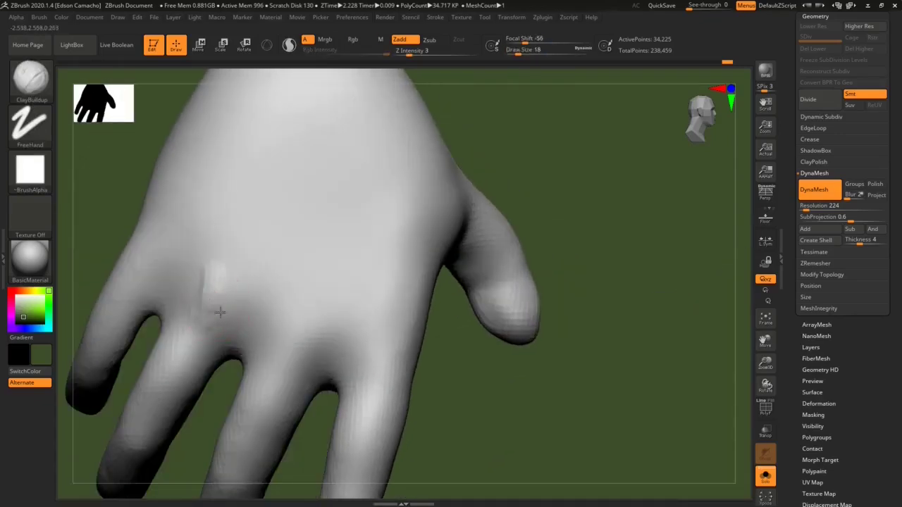
left_click_drag(156, 248, 151, 247)
left_click_drag(287, 328, 298, 316)
left_click_drag(381, 360, 368, 386)
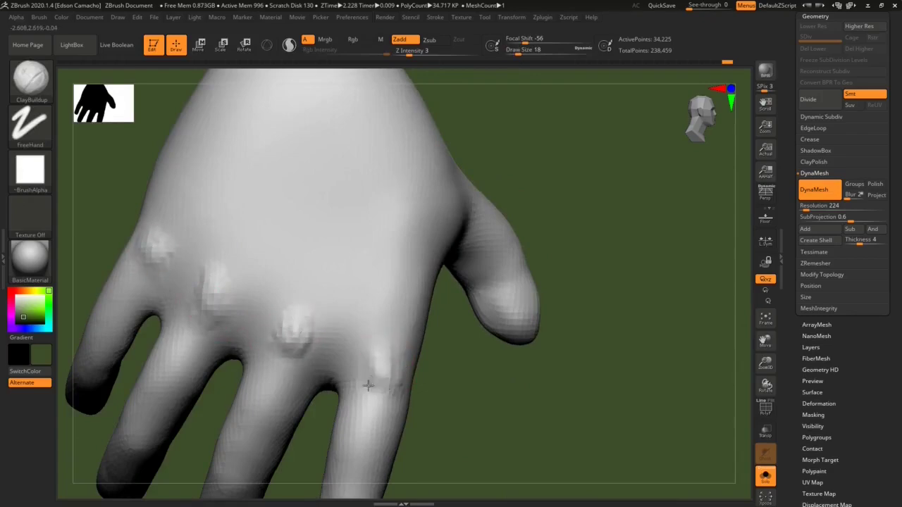
left_click_drag(301, 325, 361, 135)
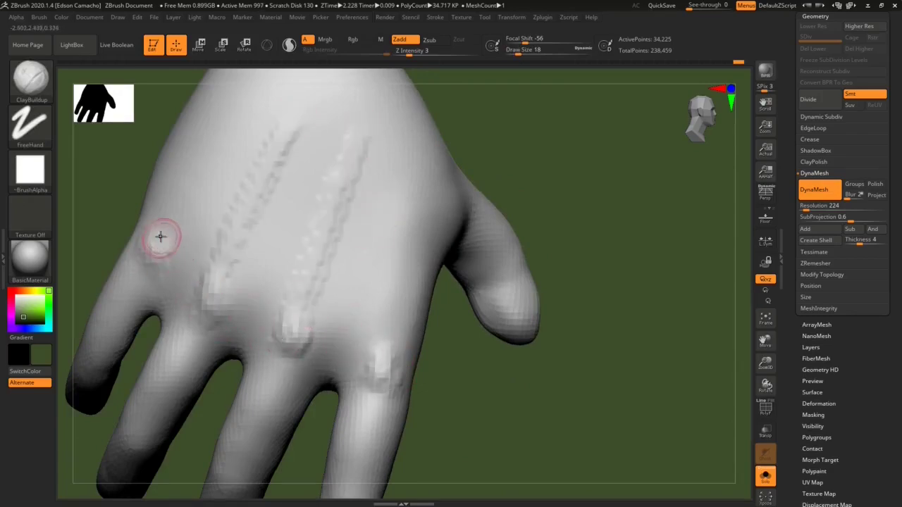
mouse_move(370, 346)
left_mouse_down()
mouse_move(374, 191)
mouse_move(356, 279)
left_mouse_up()
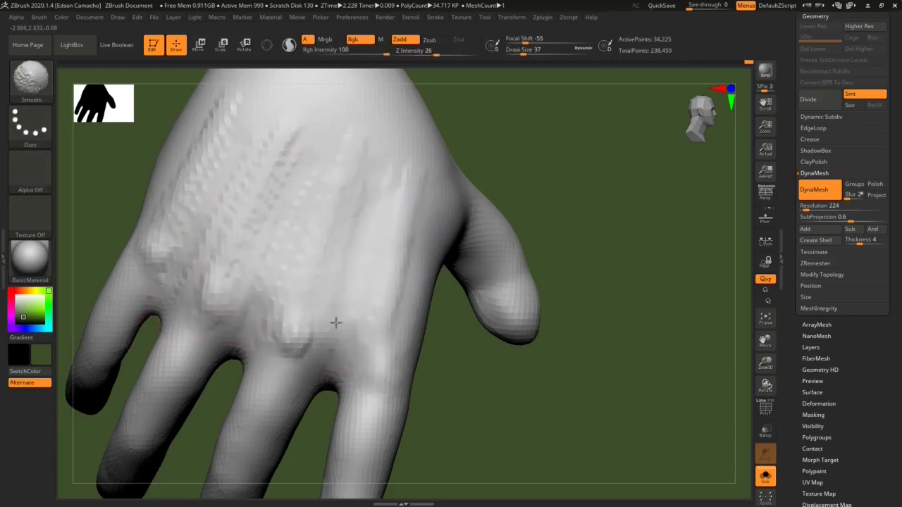
Step: Smooth the bumpy back of the hand and zoom out to check the result
left_click_drag(336, 322, 248, 244, "shift")
mouse_move(524, 439)
left_mouse_down("alt")
mouse_move(292, 133)
mouse_move(262, 130)
left_mouse_up("alt")
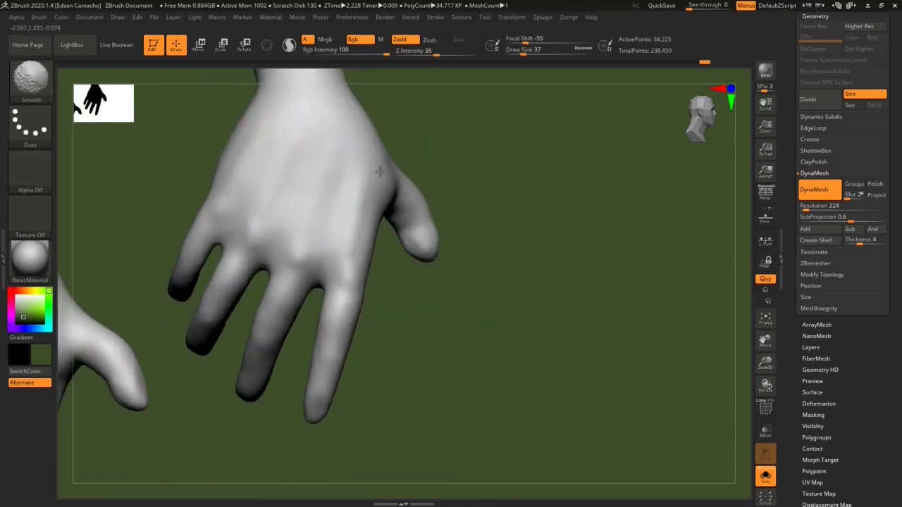
right_click_drag(395, 167, 365, 176)
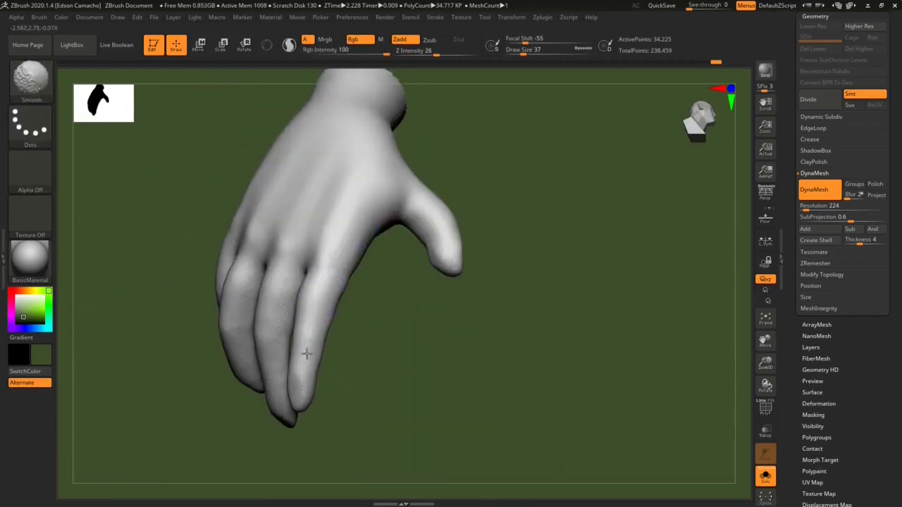
key("shift")
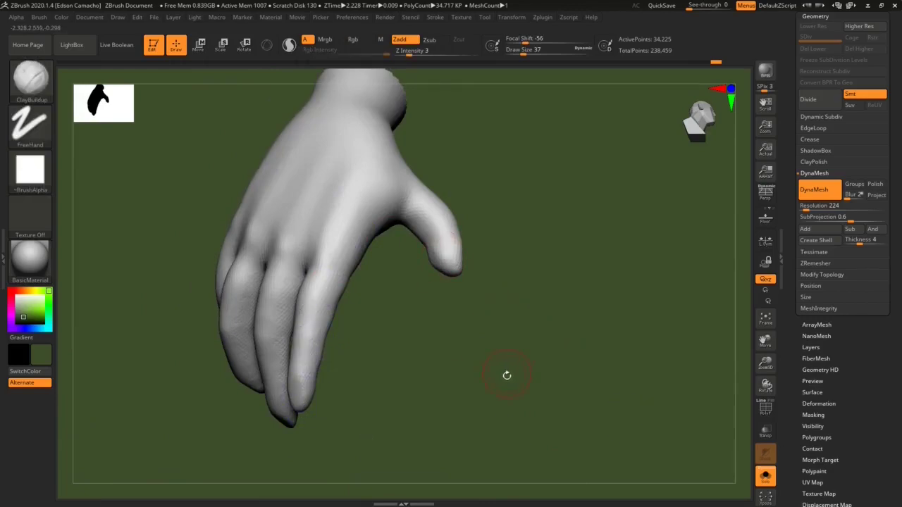
Step: Turn off Solo and ZRemesh the arms and hands into clean quads
key("ctrl+shift+s")
left_click(818, 263)
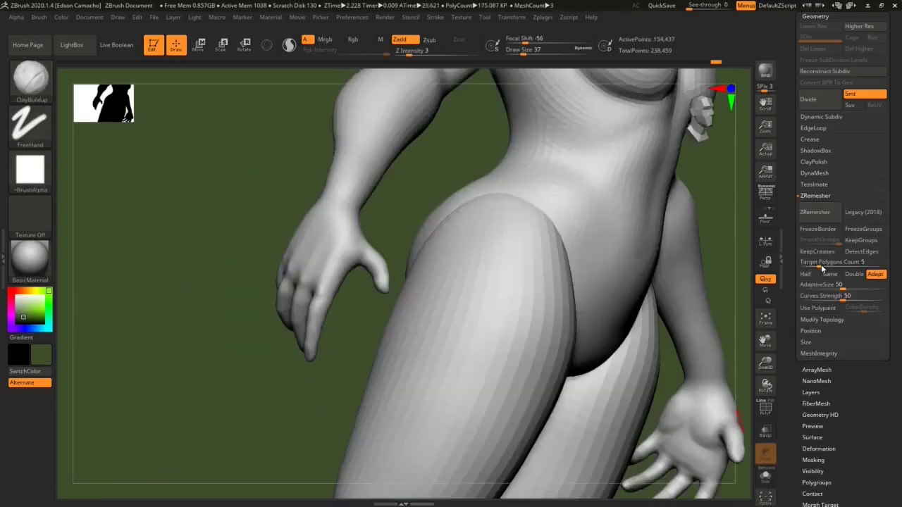
left_click(814, 212)
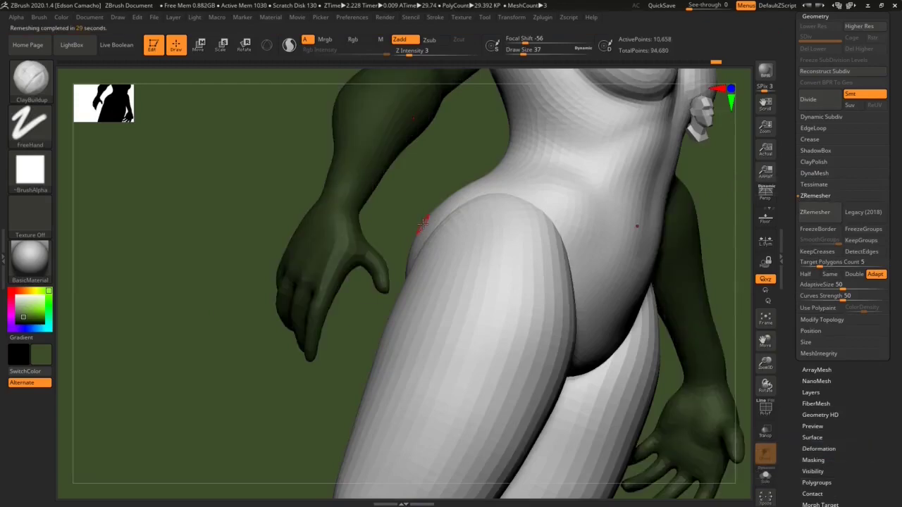
Step: Enable M in the Color menu and FillObject the arms white, then inspect the figure
left_click(62, 20)
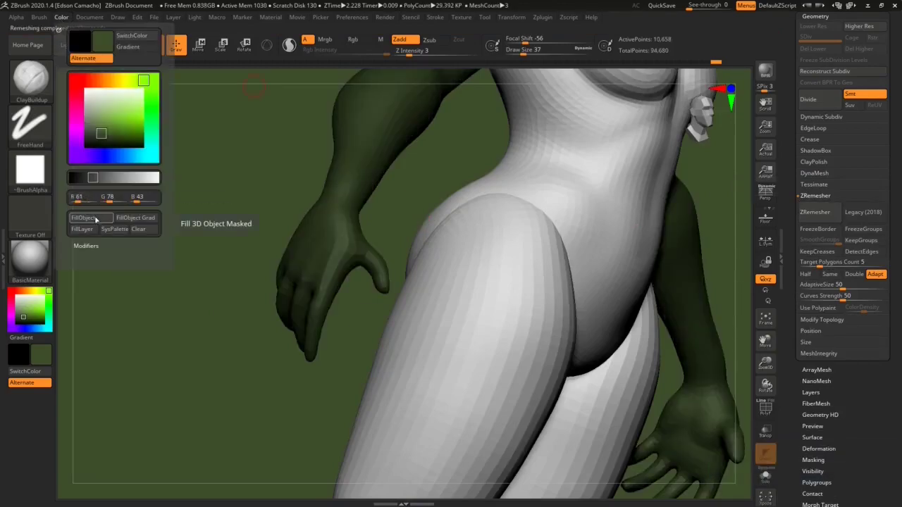
left_click(381, 40)
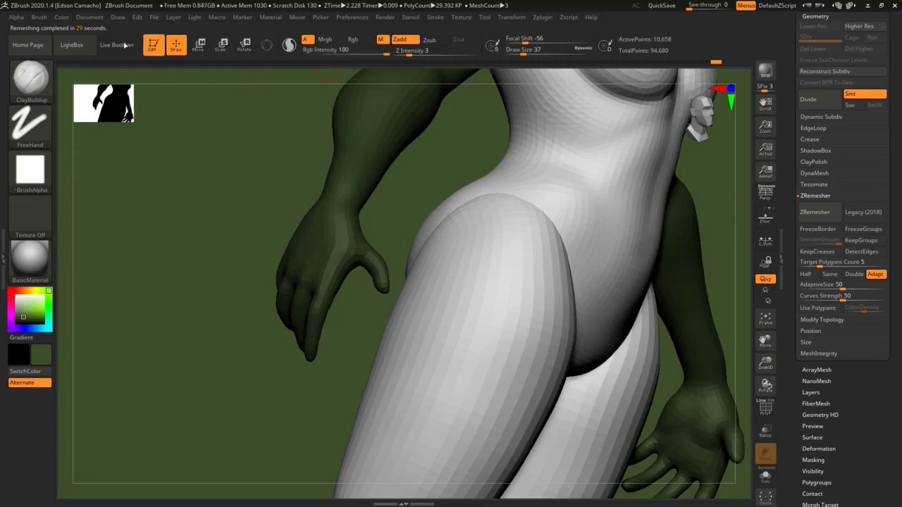
left_click(63, 18)
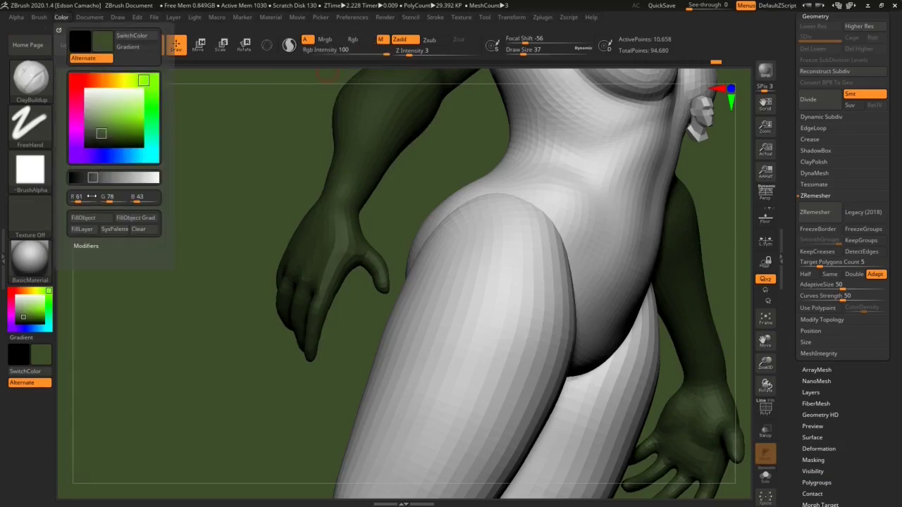
left_click(91, 218)
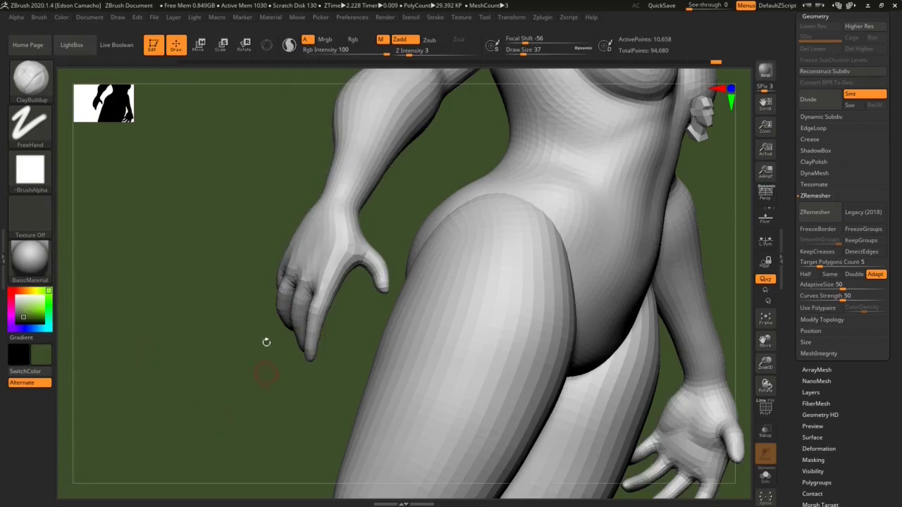
left_click_drag(222, 347, 291, 354)
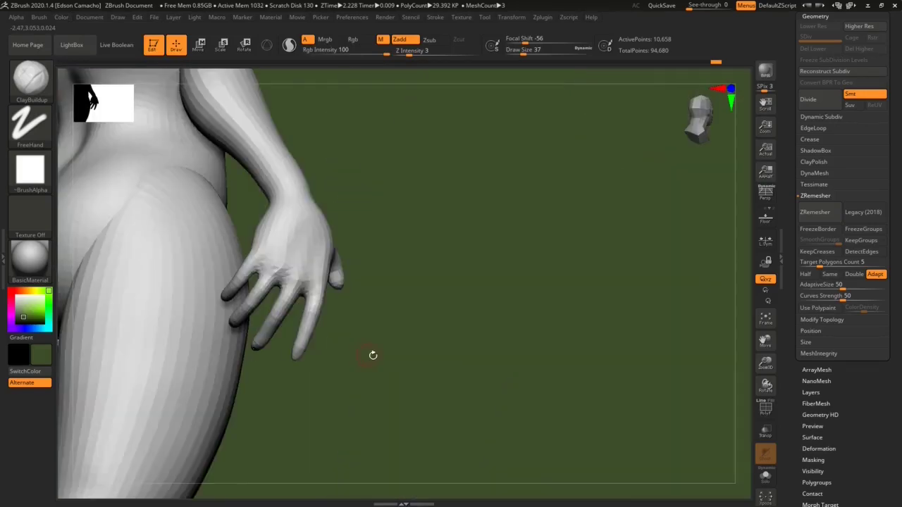
mouse_move(371, 354)
left_mouse_down("alt")
mouse_move(385, 331)
mouse_move(551, 370)
mouse_move(462, 306)
mouse_move(457, 280)
mouse_move(460, 347)
left_mouse_up("alt")
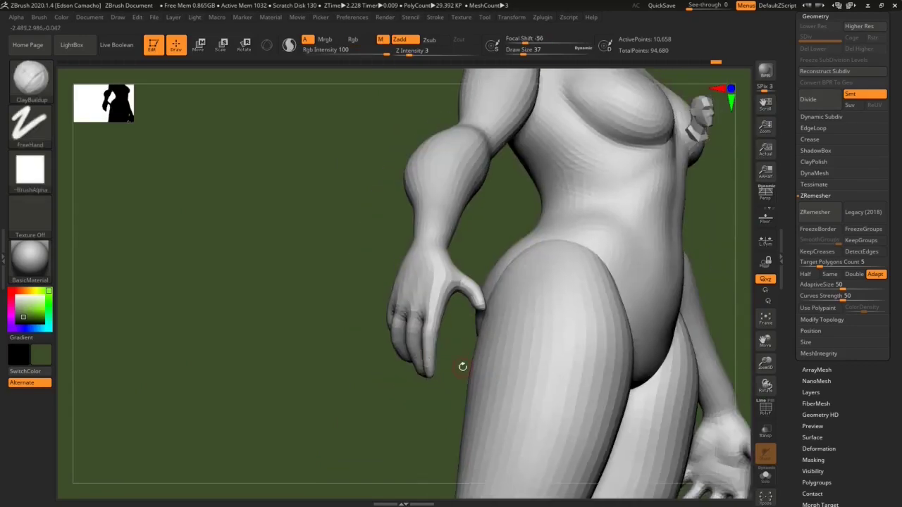
mouse_move(393, 397)
left_mouse_down()
mouse_move(388, 372)
mouse_move(421, 381)
mouse_move(547, 366)
mouse_move(363, 382)
mouse_move(581, 434)
mouse_move(629, 427)
left_mouse_up()
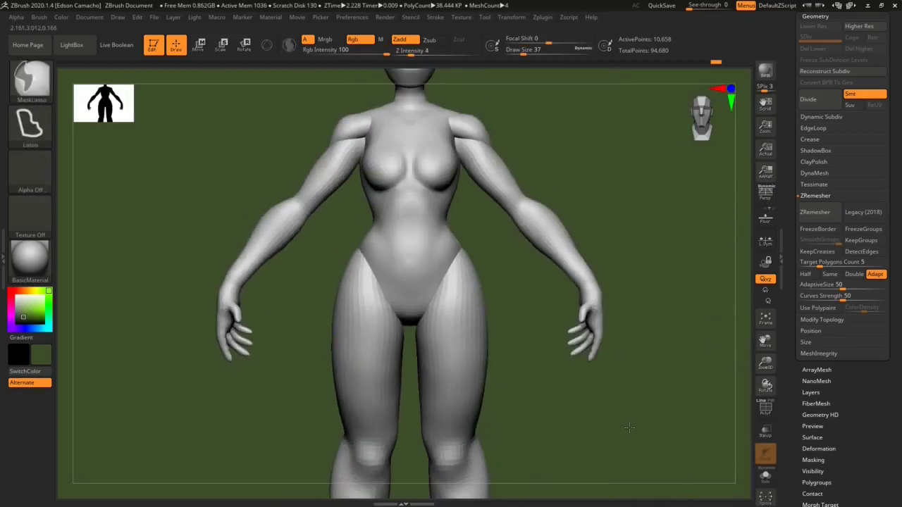
Step: Subdivide the remeshed arm once with Ctrl+D to 42,614 points and orbit to inspect it
key("ctrl")
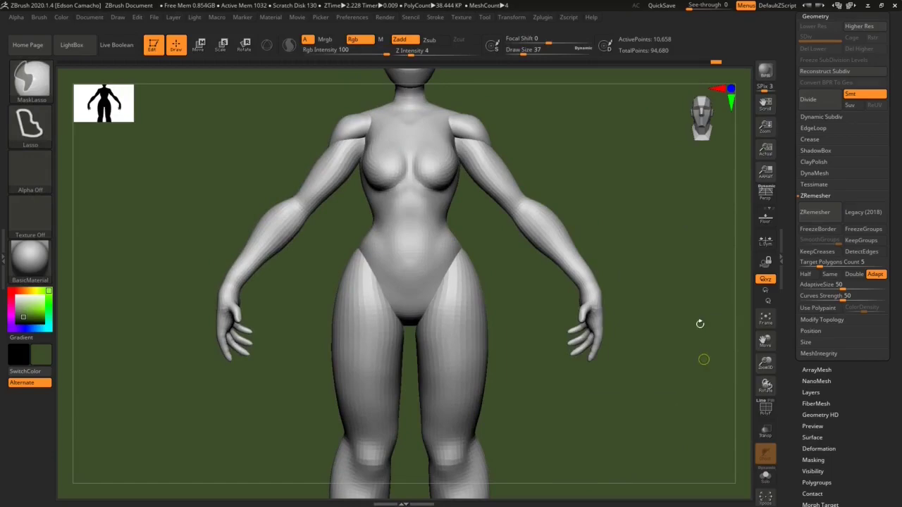
left_click_drag(642, 424, 627, 406, "alt")
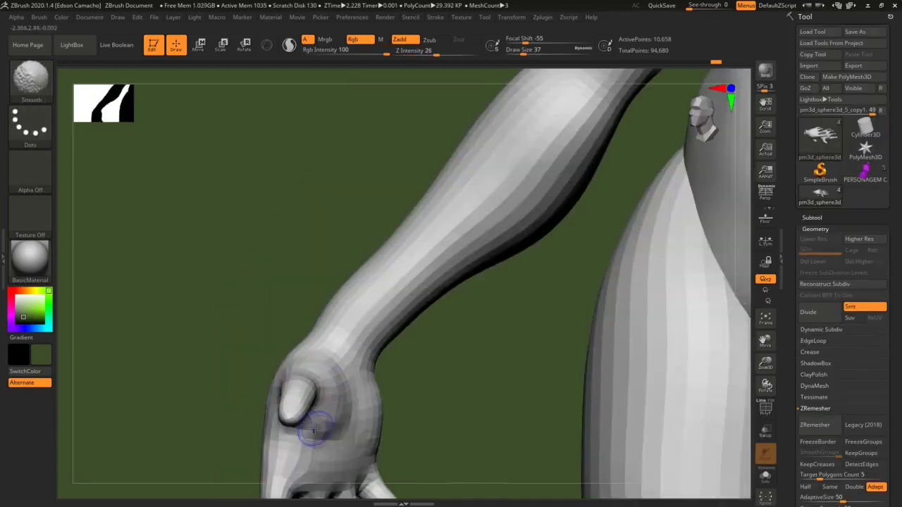
key("ctrl+d")
mouse_move(414, 416)
left_mouse_down()
mouse_move(322, 410)
mouse_move(346, 427)
mouse_move(292, 418)
mouse_move(312, 420)
mouse_move(178, 363)
left_mouse_up()
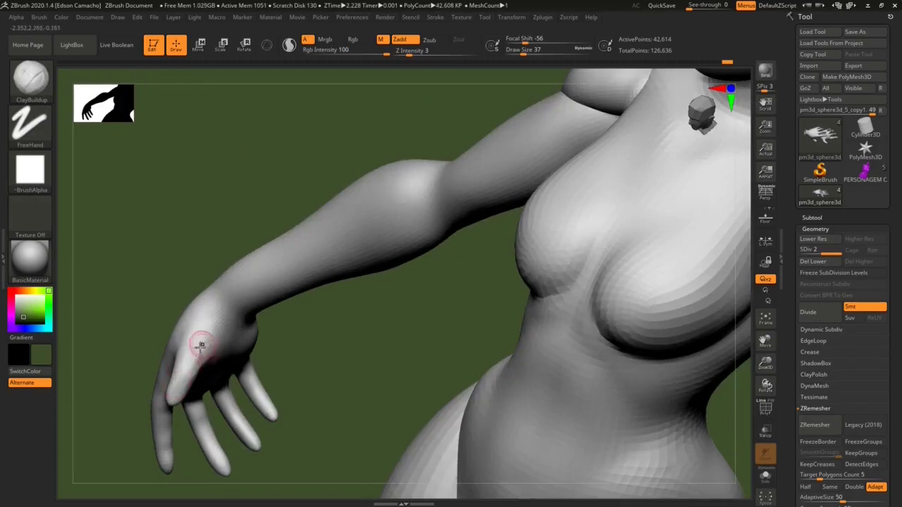
mouse_move(205, 349)
left_mouse_down()
mouse_move(201, 428)
mouse_move(207, 366)
mouse_move(226, 411)
mouse_move(125, 318)
mouse_move(191, 358)
mouse_move(157, 374)
left_mouse_up()
Step: Isolate the hand with a SelectRect, redoing the cut at the wrist
mouse_move(96, 315)
left_mouse_down("ctrl+shift")
mouse_move(196, 335)
mouse_move(270, 499)
left_mouse_up("ctrl+shift")
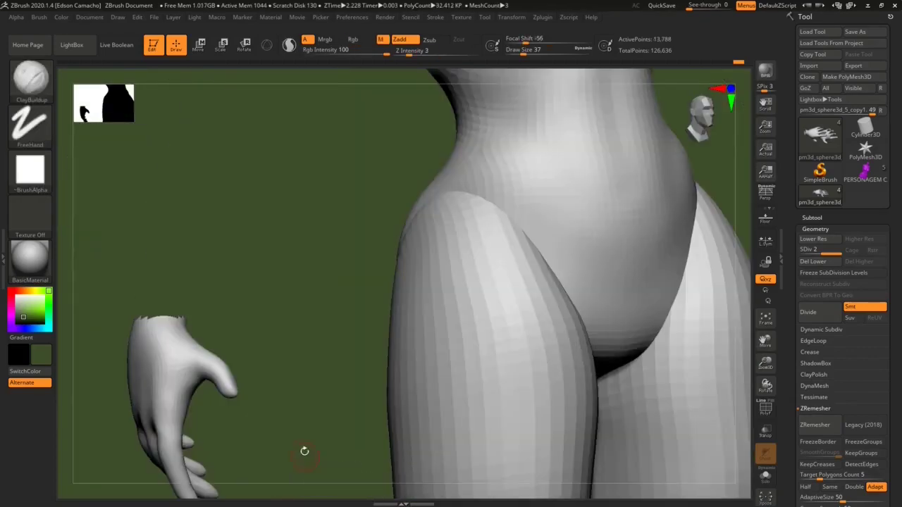
mouse_move(301, 453)
left_mouse_down()
mouse_move(343, 368)
mouse_move(303, 355)
left_mouse_up()
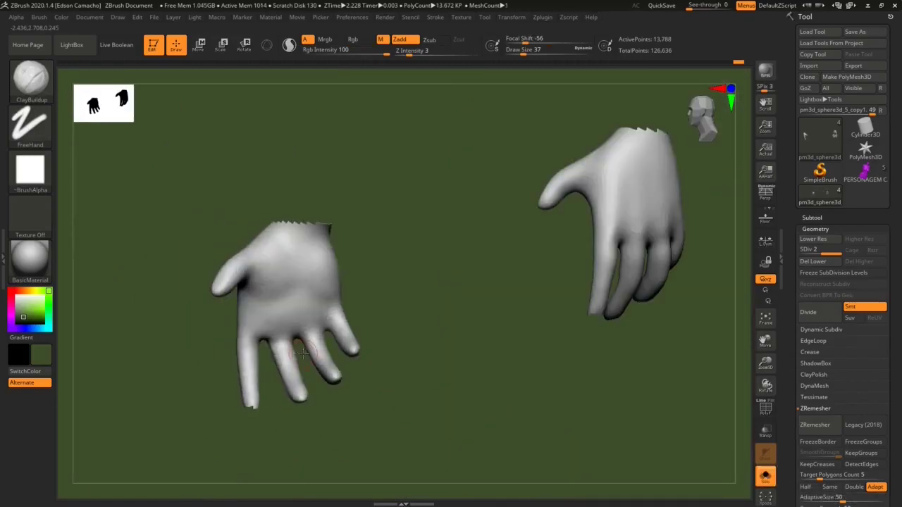
left_click(151, 397, "ctrl+shift")
mouse_move(167, 195)
left_mouse_down("ctrl+shift")
mouse_move(423, 453)
mouse_move(257, 362)
left_mouse_up("ctrl+shift")
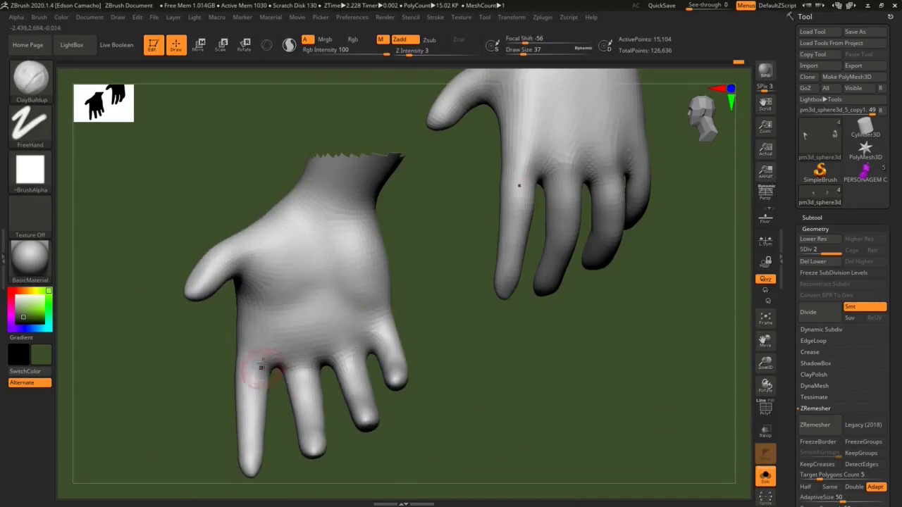
Step: Rotate around the isolated hand and sculpt a light stroke on its back
right_click_drag(251, 258, 217, 299)
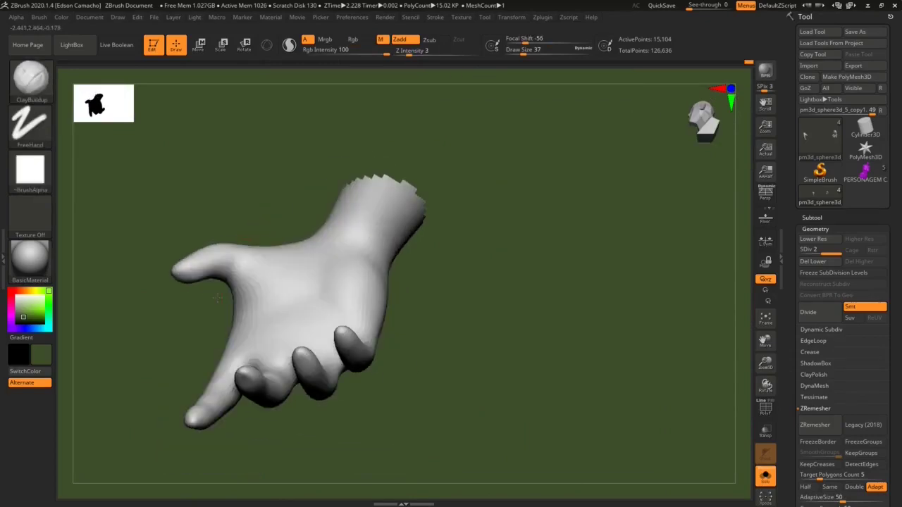
right_click_drag(241, 270, 239, 316)
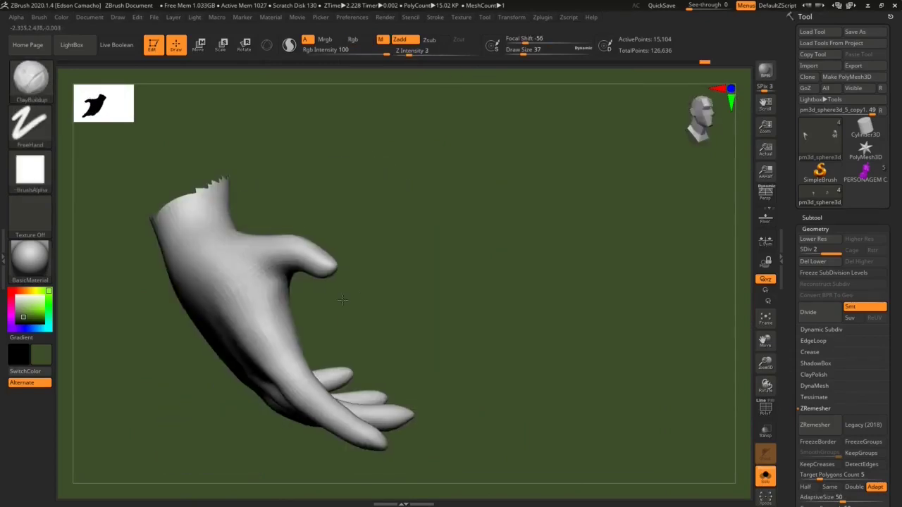
mouse_move(243, 282)
right_mouse_down()
mouse_move(270, 365)
mouse_move(391, 319)
mouse_move(313, 361)
right_mouse_up()
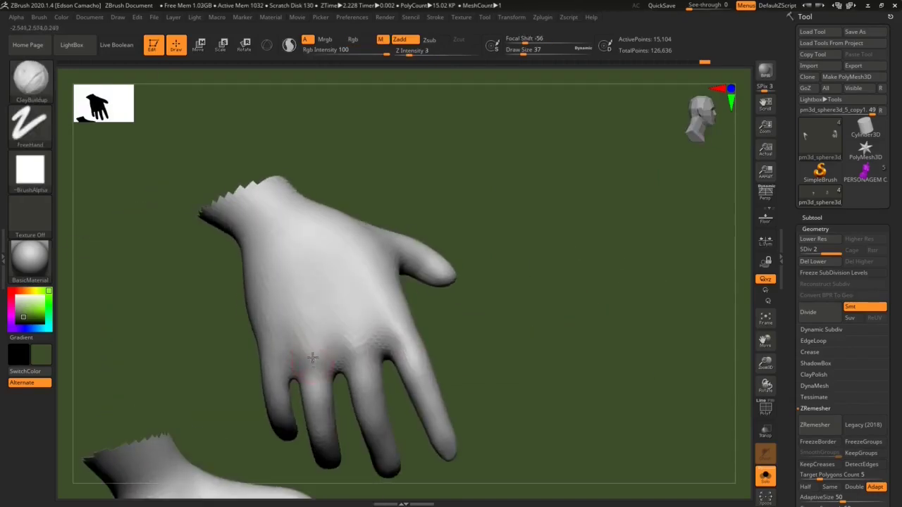
left_click_drag(346, 352, 370, 338)
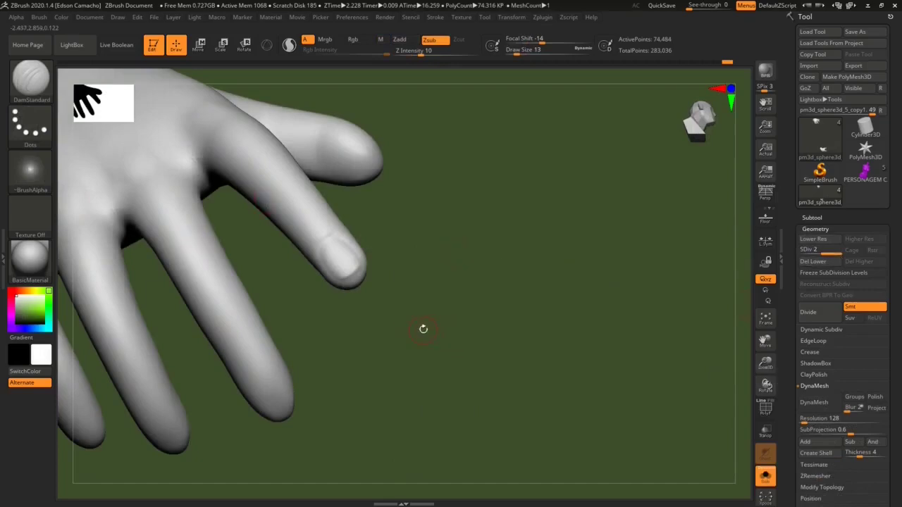
Step: Choose the Inflate brush and set its size to 25
mouse_move(424, 329)
left_mouse_down()
mouse_move(504, 365)
mouse_move(423, 317)
left_mouse_up()
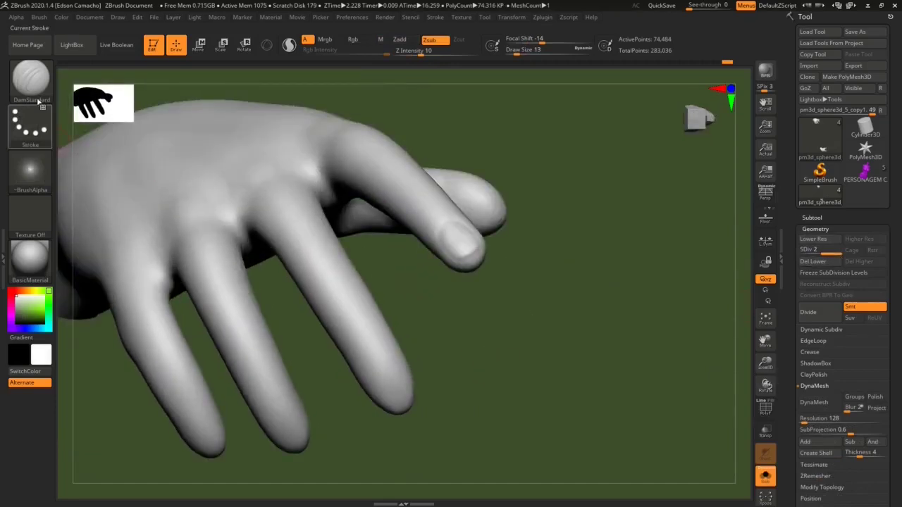
key("b")
key("d")
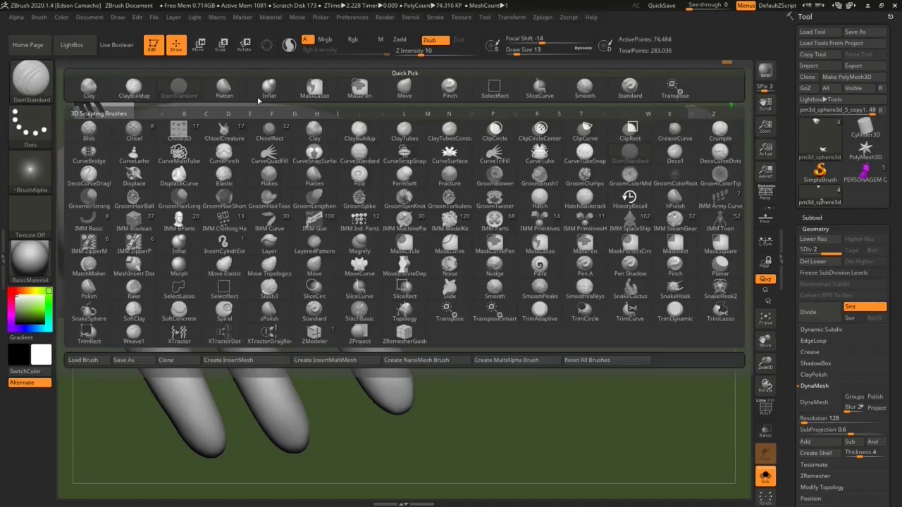
left_click(265, 90)
key("s")
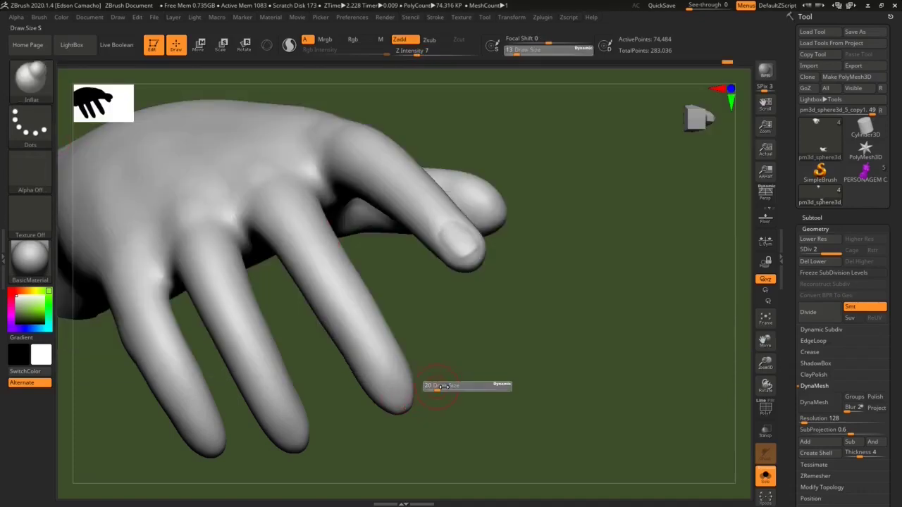
left_click_drag(444, 387, 430, 389)
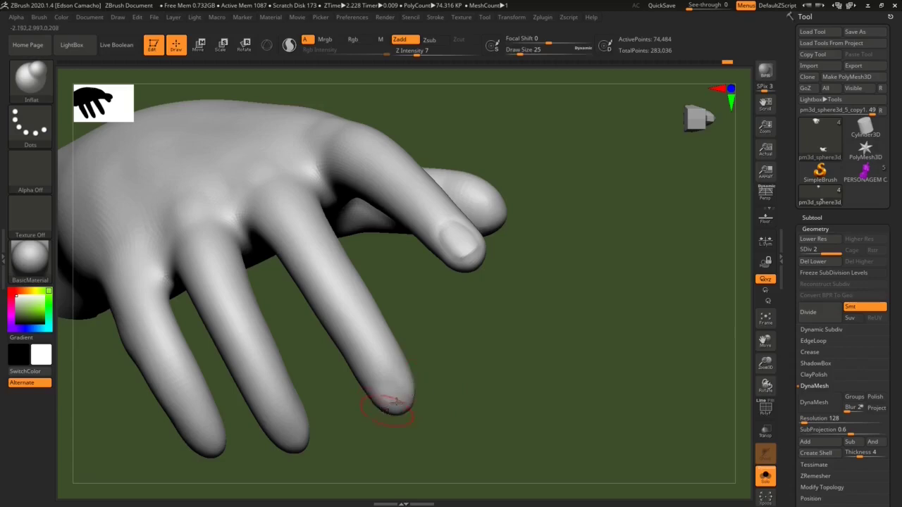
Step: Smooth the fingertips while orbiting to a side view and zooming in on one
key("shift")
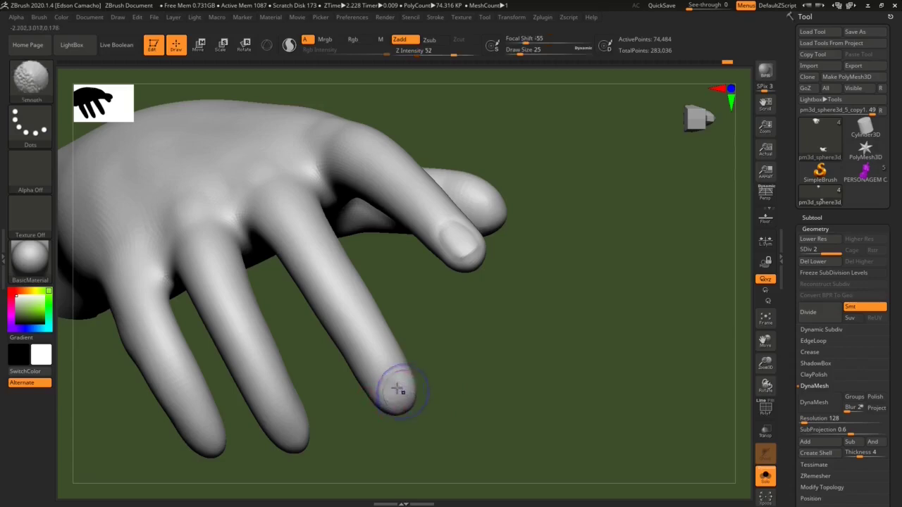
right_click_drag(404, 405, 407, 402)
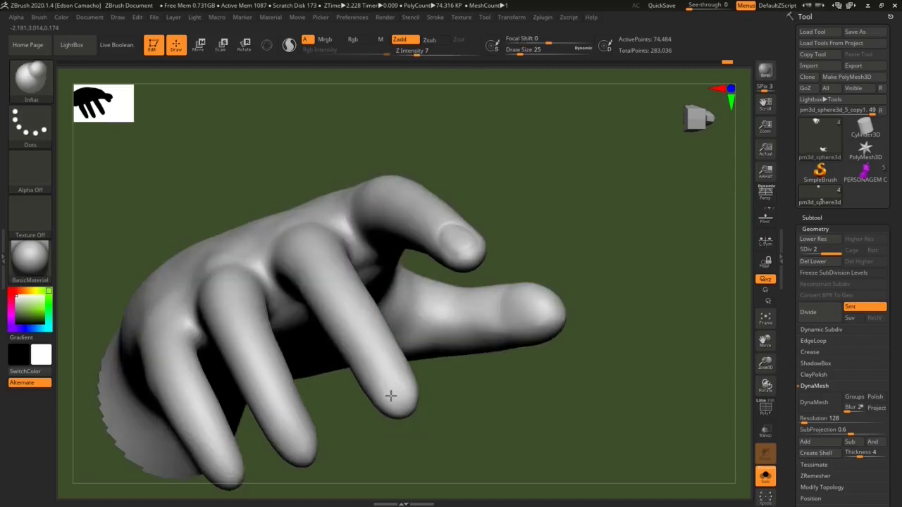
key("shift")
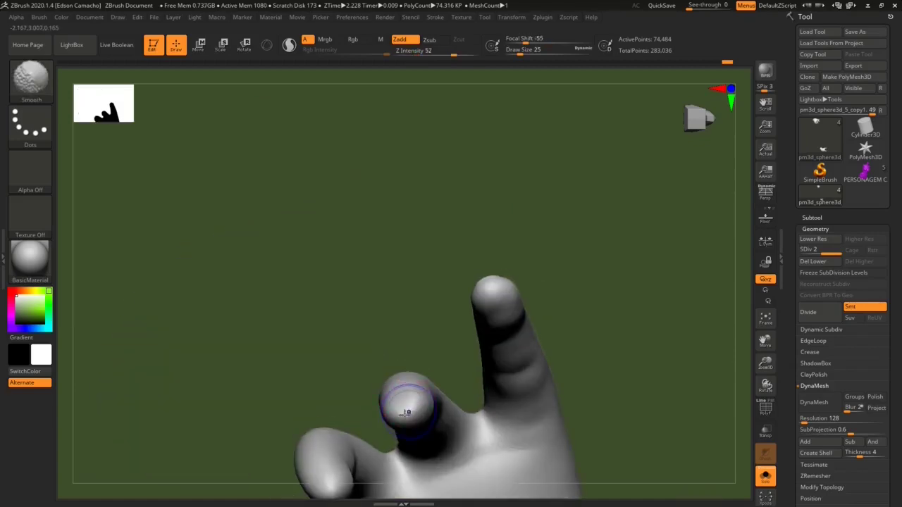
mouse_move(423, 391)
right_mouse_down("shift")
mouse_move(411, 421)
mouse_move(405, 410)
right_mouse_up("shift")
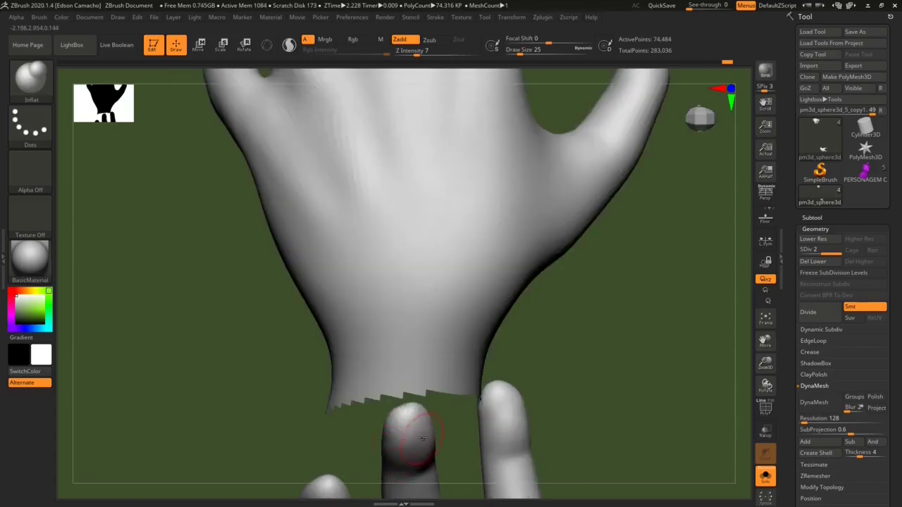
key("shift")
right_click_drag(394, 438, 397, 459)
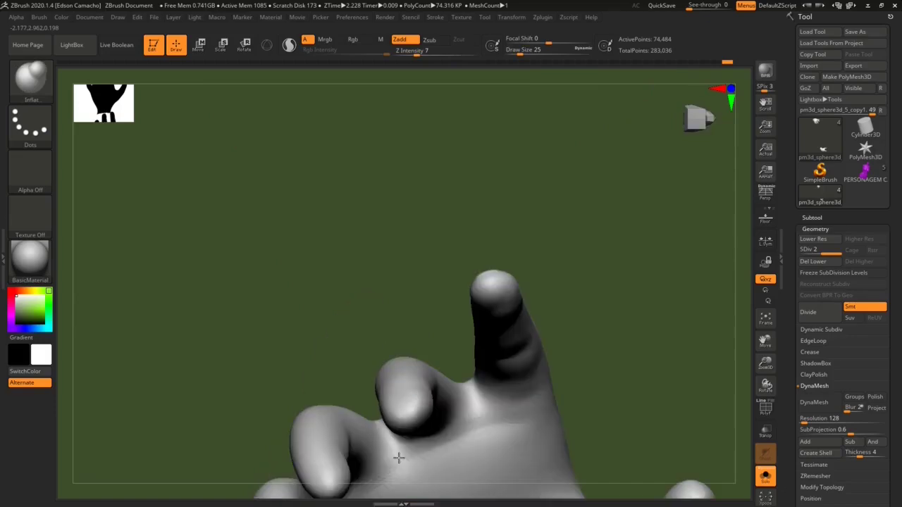
right_click_drag(413, 396, 423, 437)
mouse_move(409, 405)
right_mouse_down("ctrl")
mouse_move(407, 394)
mouse_move(408, 418)
mouse_move(409, 397)
right_mouse_up("ctrl")
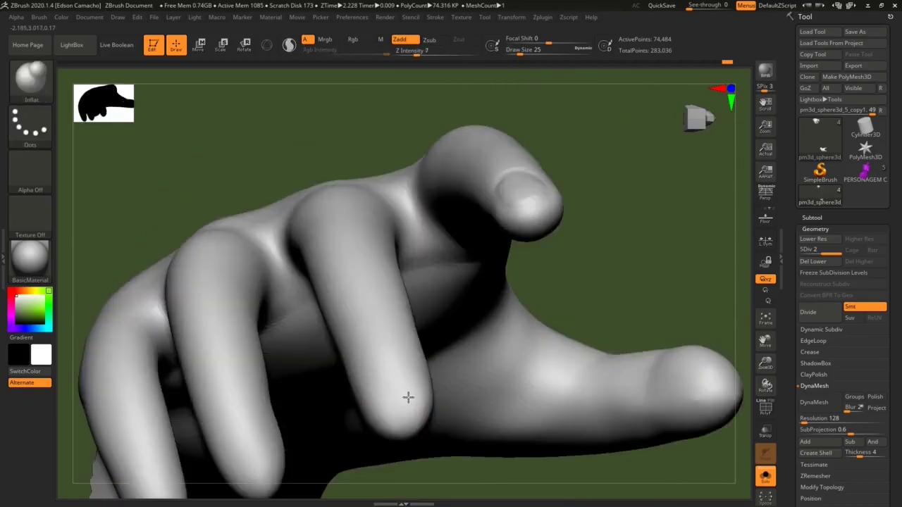
Step: Switch to the Flatten brush at Draw Size 13 and flatten the fingertip
key("b")
key("f")
key("l")
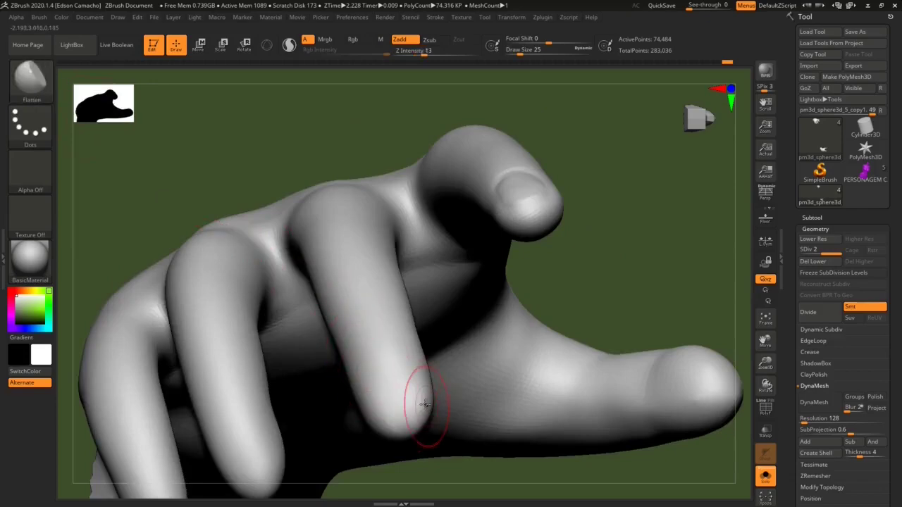
key("s")
left_click_drag(416, 403, 393, 425)
right_click_drag(408, 400, 409, 416)
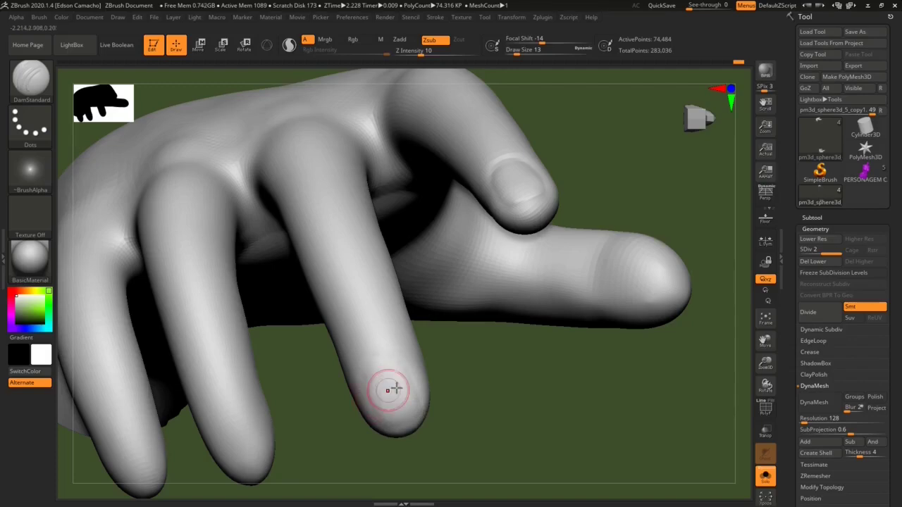
Step: Orbit and zoom to a fingertip and carve its fingernail outline with DamStandard
mouse_move(360, 383)
right_mouse_down()
mouse_move(397, 387)
mouse_move(383, 357)
right_mouse_up()
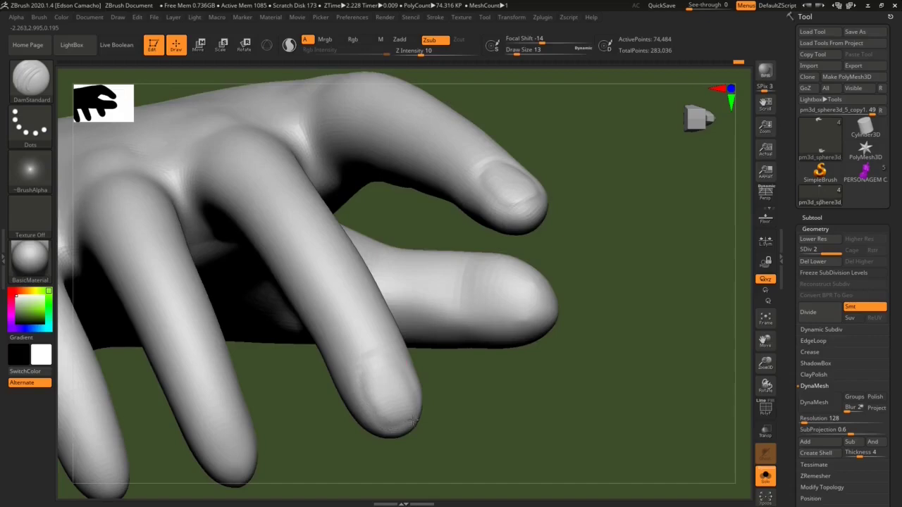
right_click_drag(423, 412, 413, 391)
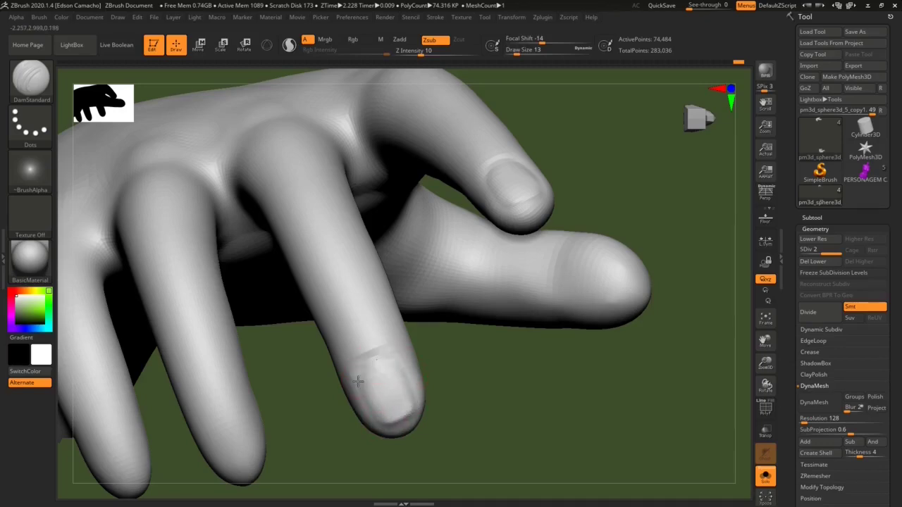
scroll(384, 402, "down", 3)
scroll(394, 407, "up", 1)
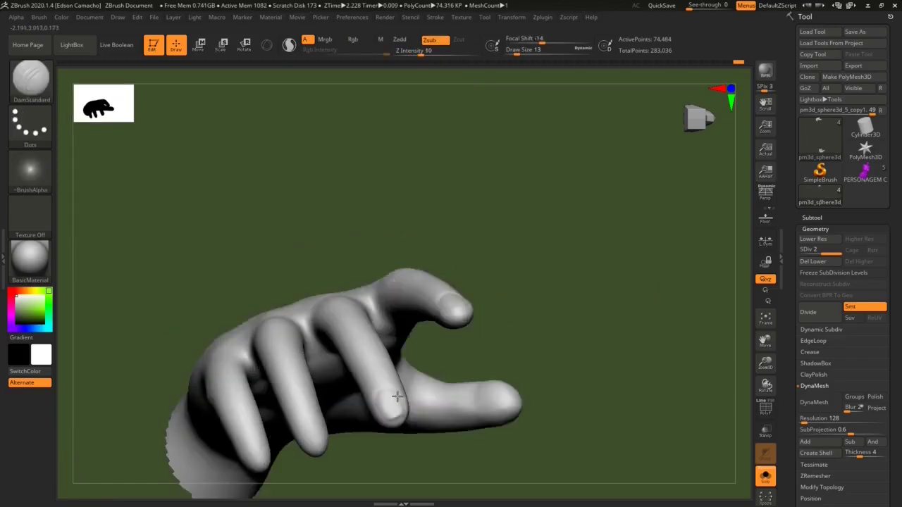
scroll(391, 401, "up", 2)
scroll(389, 393, "up", 1)
scroll(389, 393, "up", 2)
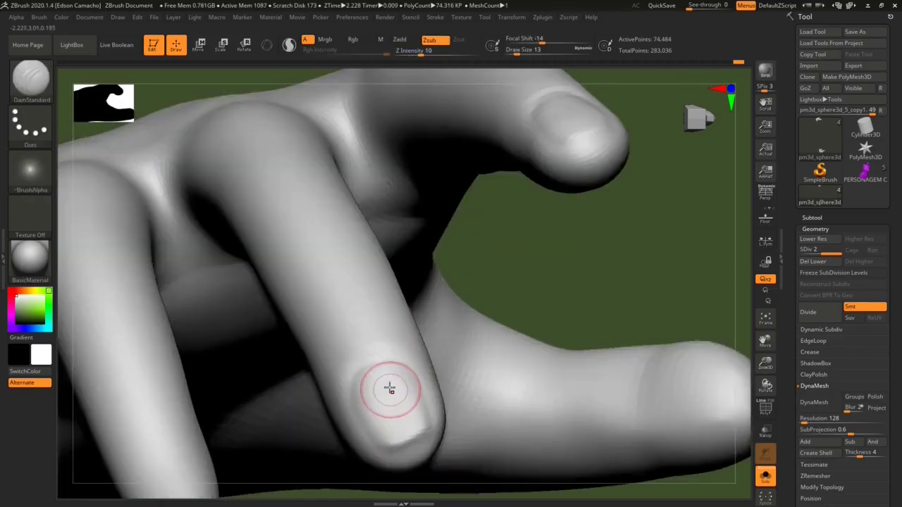
left_click_drag(378, 358, 384, 361, "shift")
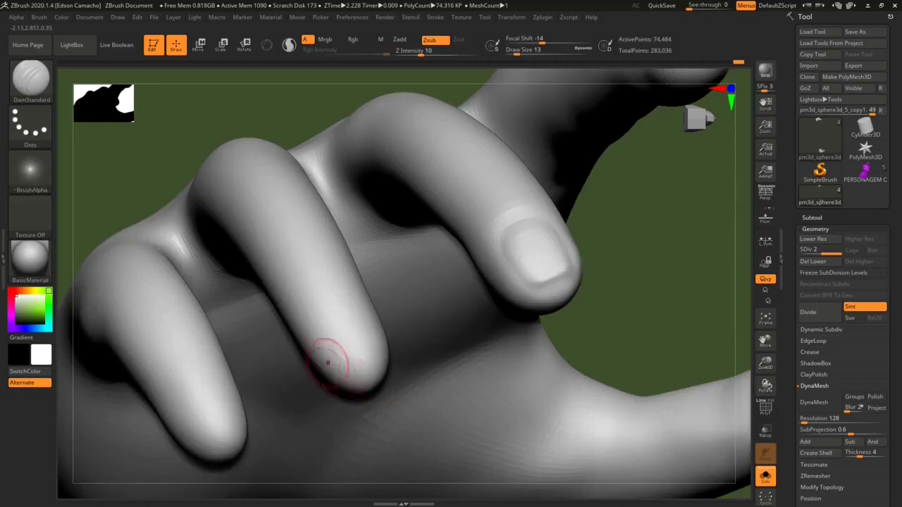
left_click(31, 77)
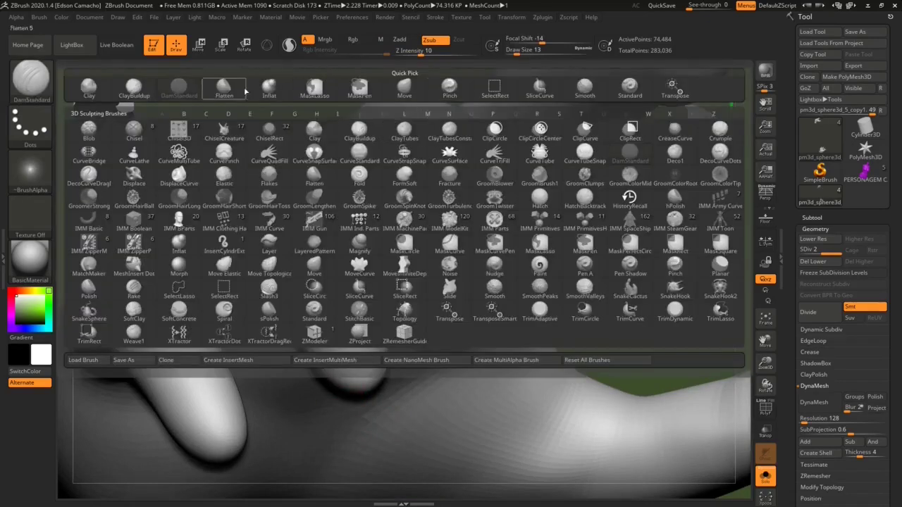
Step: Puff out the fingertip pads with the Inflat brush at Draw Size 16, then smooth them
left_click(266, 88)
key("s")
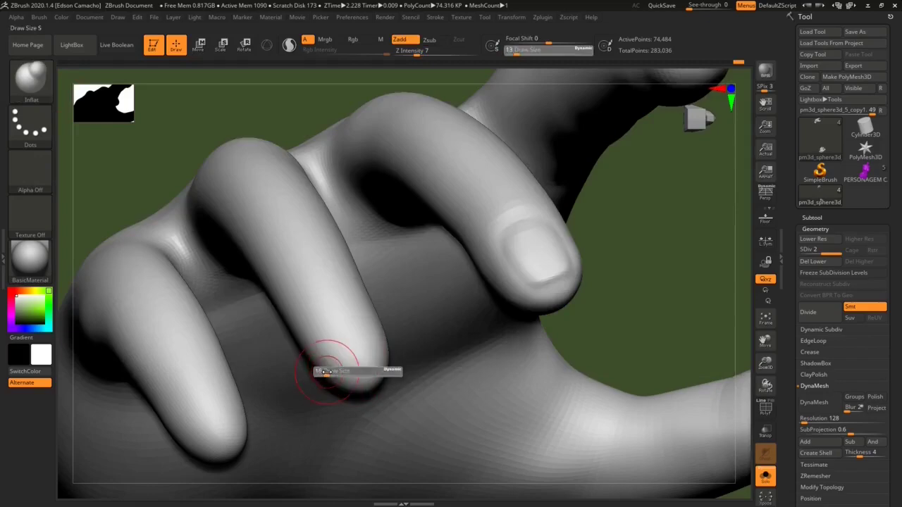
left_click_drag(324, 373, 329, 379)
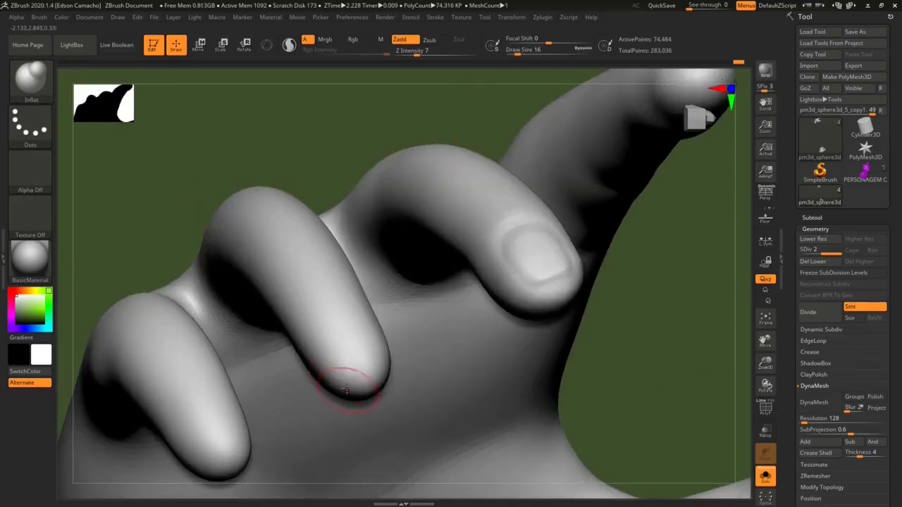
right_click_drag(363, 375, 392, 339)
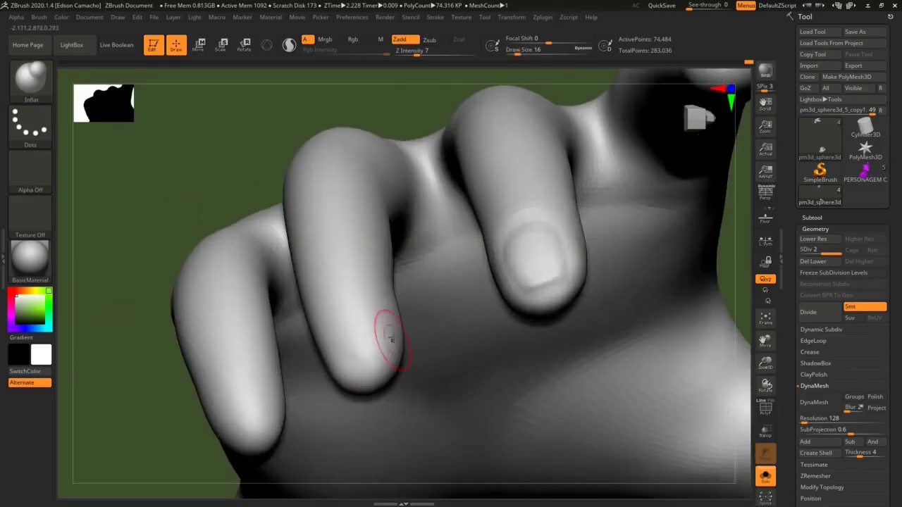
left_click_drag(388, 352, 388, 343)
mouse_move(392, 336)
right_mouse_down()
mouse_move(364, 350)
mouse_move(349, 289)
mouse_move(375, 408)
right_mouse_up()
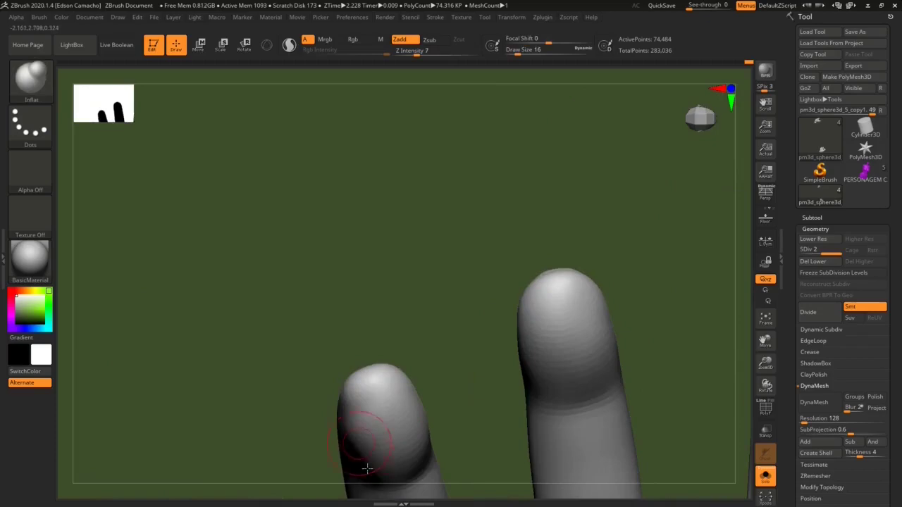
mouse_move(367, 477)
right_mouse_down()
mouse_move(391, 428)
mouse_move(362, 313)
right_mouse_up()
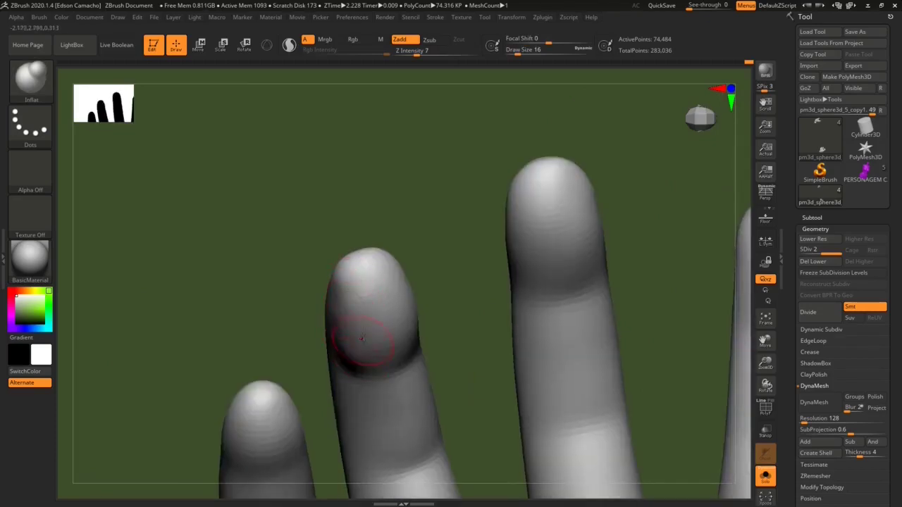
key("shift")
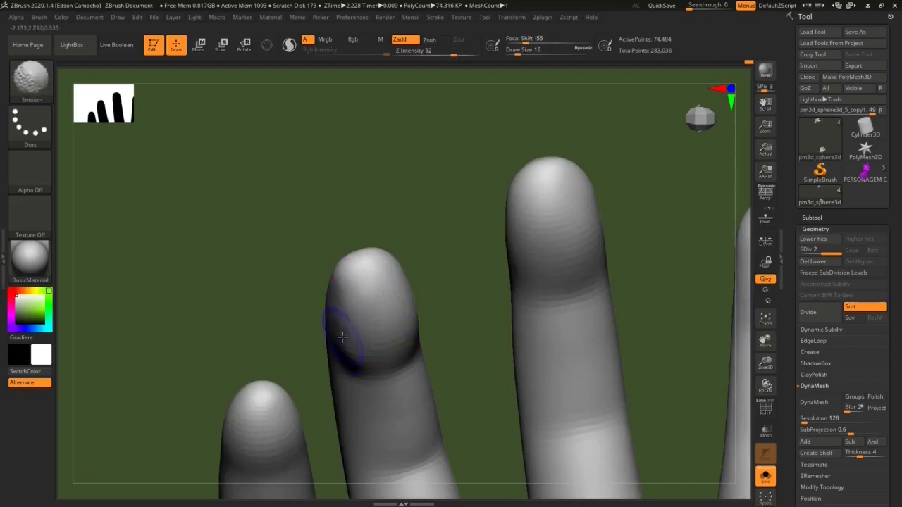
mouse_move(406, 351)
right_mouse_down()
mouse_move(449, 368)
mouse_move(428, 307)
right_mouse_up()
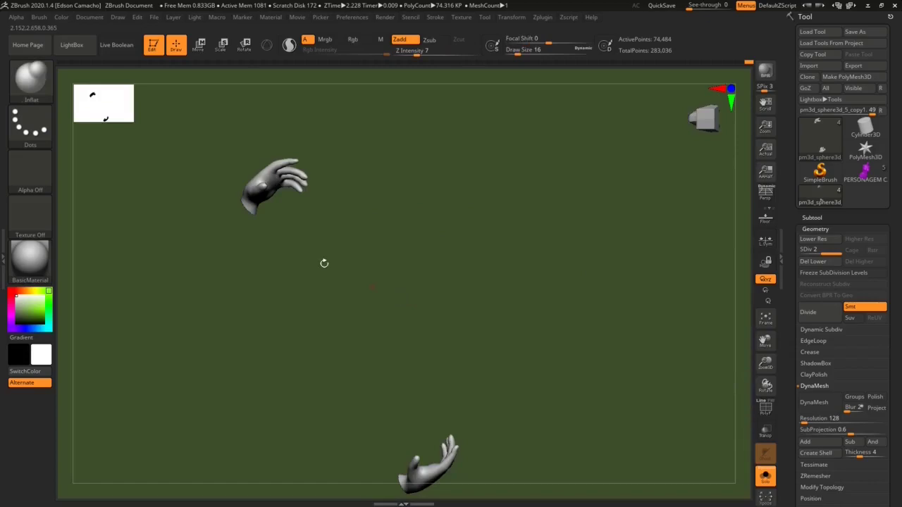
Step: Zoom in close on the finger undersides and smooth them
mouse_move(324, 263)
right_mouse_down()
mouse_move(291, 265)
mouse_move(346, 358)
right_mouse_up()
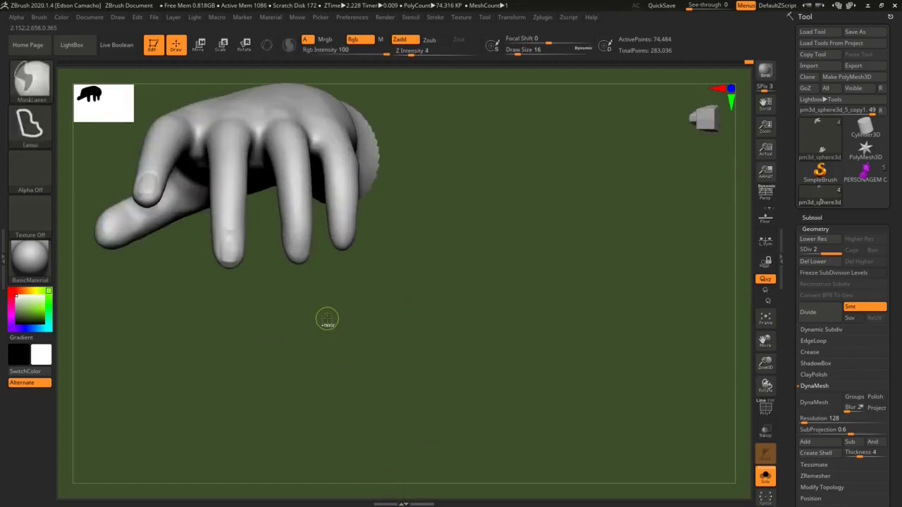
mouse_move(320, 308)
right_mouse_down("ctrl")
mouse_move(370, 381)
mouse_move(354, 389)
right_mouse_up("ctrl")
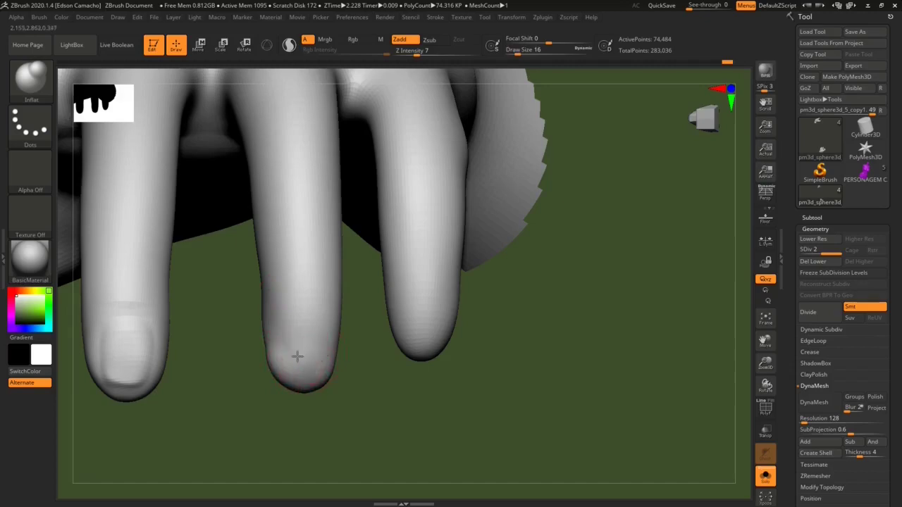
key("shift")
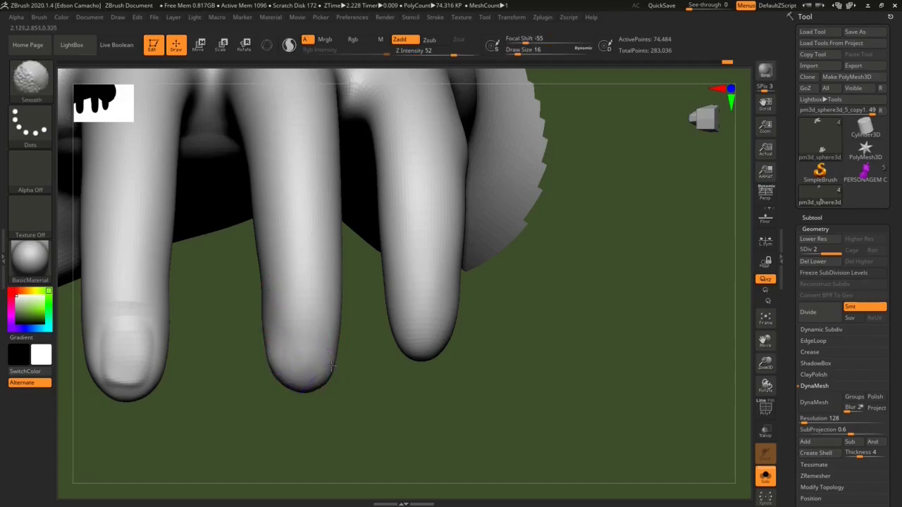
left_click_drag(283, 381, 303, 334)
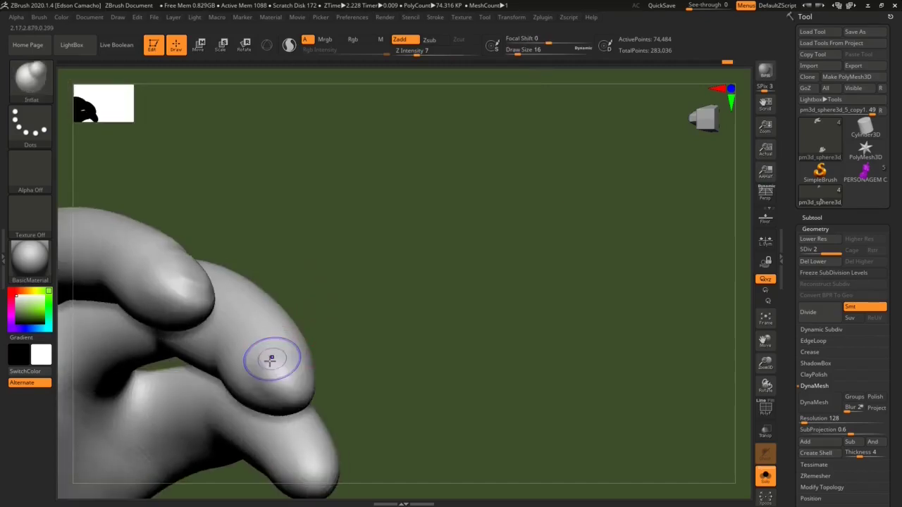
left_click_drag(271, 360, 276, 402, "shift")
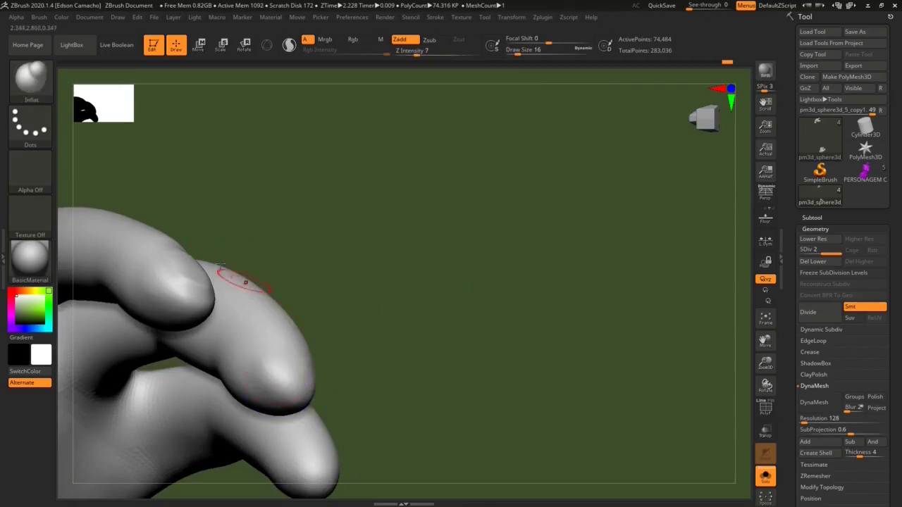
Step: Flatten the fingertip pads with the Flatten brush, then frame the whole hand
key("b")
key("f")
key("l")
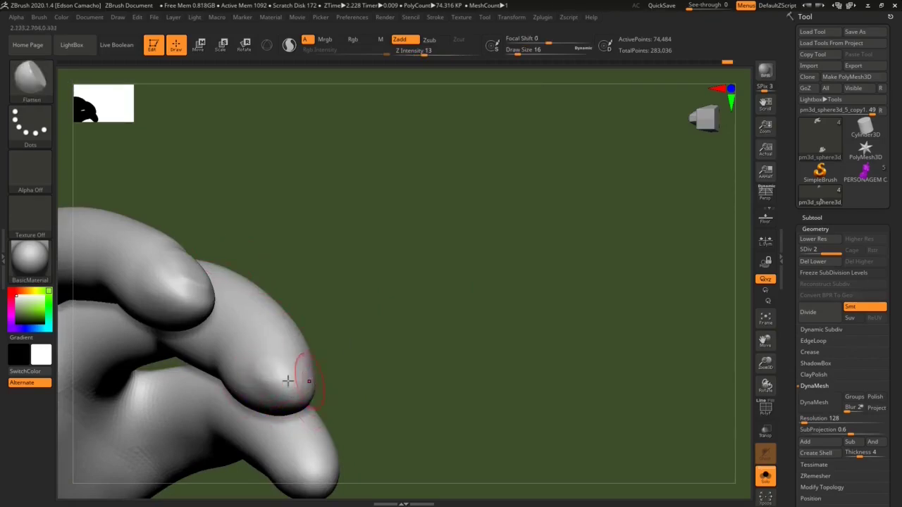
left_click_drag(298, 378, 313, 367, "shift")
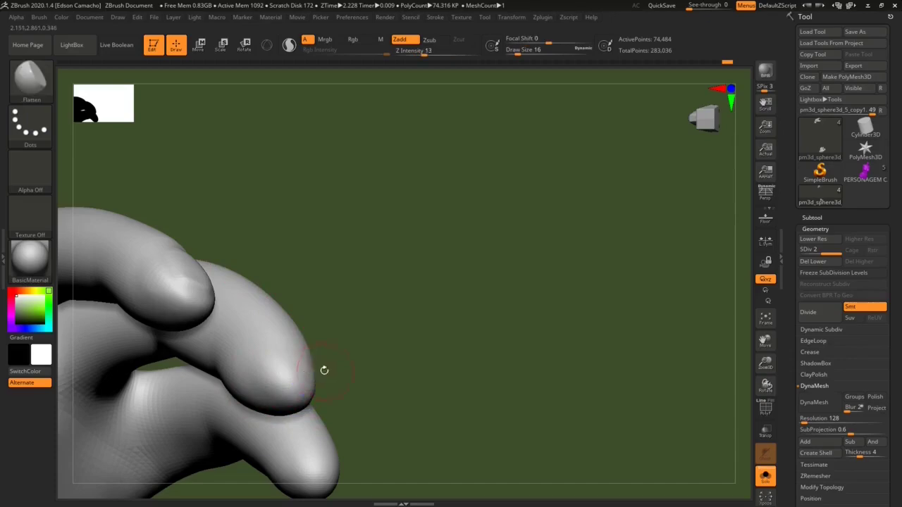
mouse_move(280, 365)
right_mouse_down()
mouse_move(258, 389)
mouse_move(258, 378)
mouse_move(253, 471)
mouse_move(259, 399)
mouse_move(301, 376)
right_mouse_up()
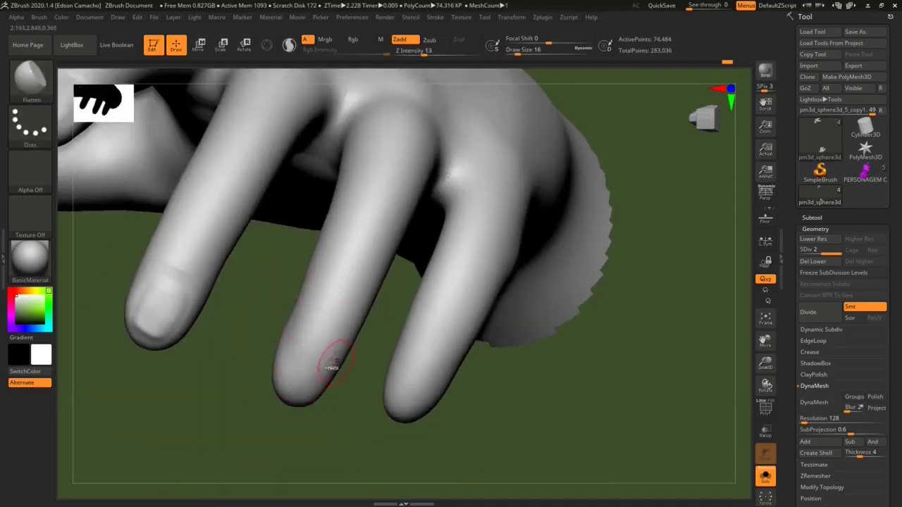
key("f")
right_click_drag(287, 286, 344, 330)
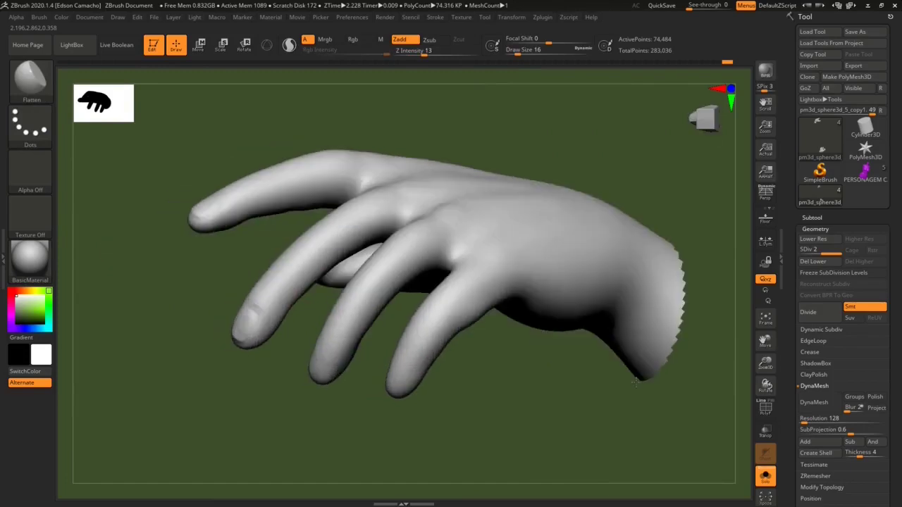
Step: Inspect the fingertips from several angles and smooth the finger surfaces
right_click_drag(371, 378, 327, 282, "alt")
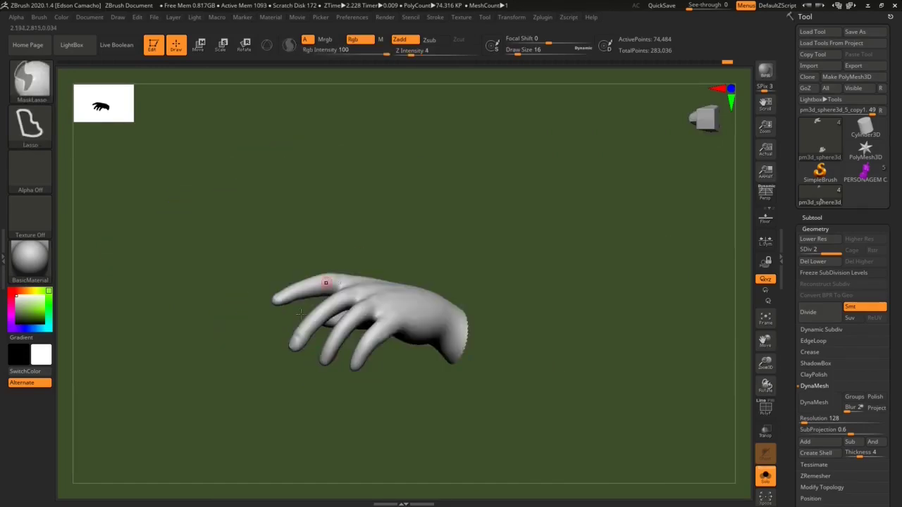
right_click_drag(301, 313, 302, 315, "alt")
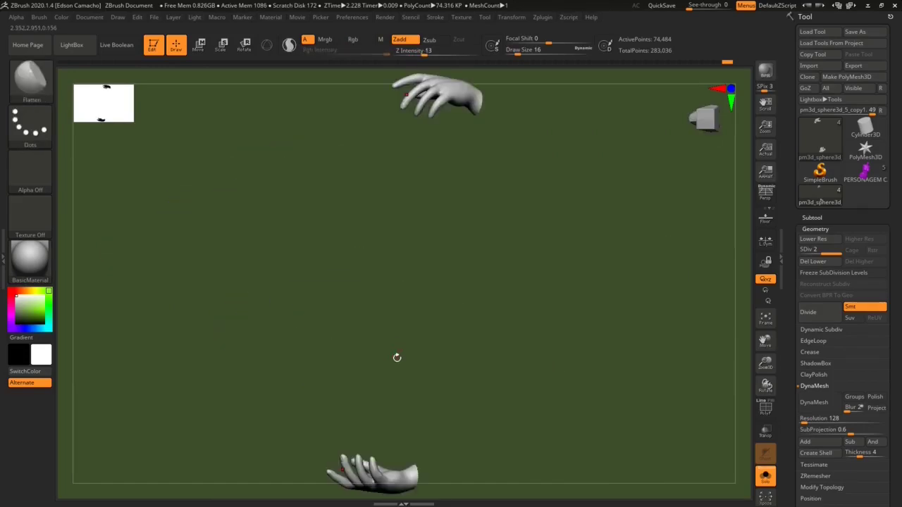
mouse_move(396, 357)
right_mouse_down()
mouse_move(630, 166)
mouse_move(325, 270)
mouse_move(371, 230)
mouse_move(95, 105)
mouse_move(390, 237)
mouse_move(479, 350)
mouse_move(463, 377)
mouse_move(475, 332)
right_mouse_up()
key("f")
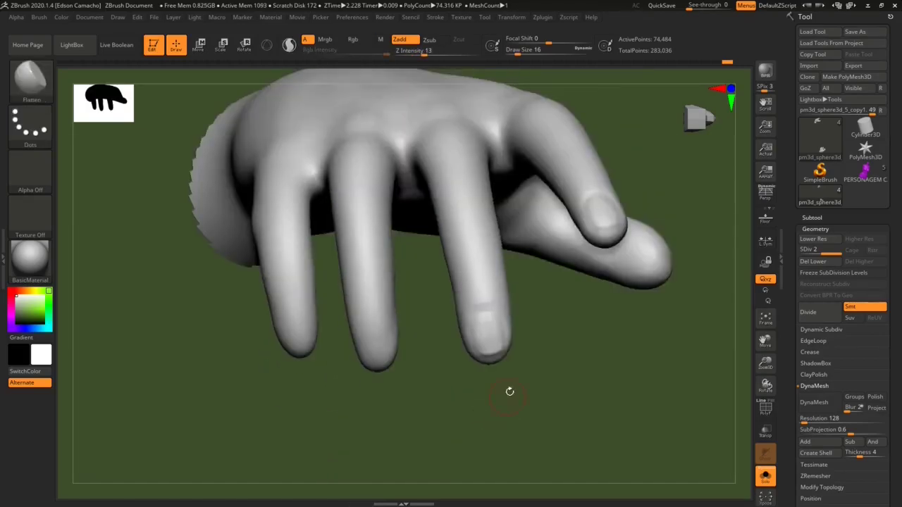
key("shift")
left_click_drag(354, 353, 370, 345)
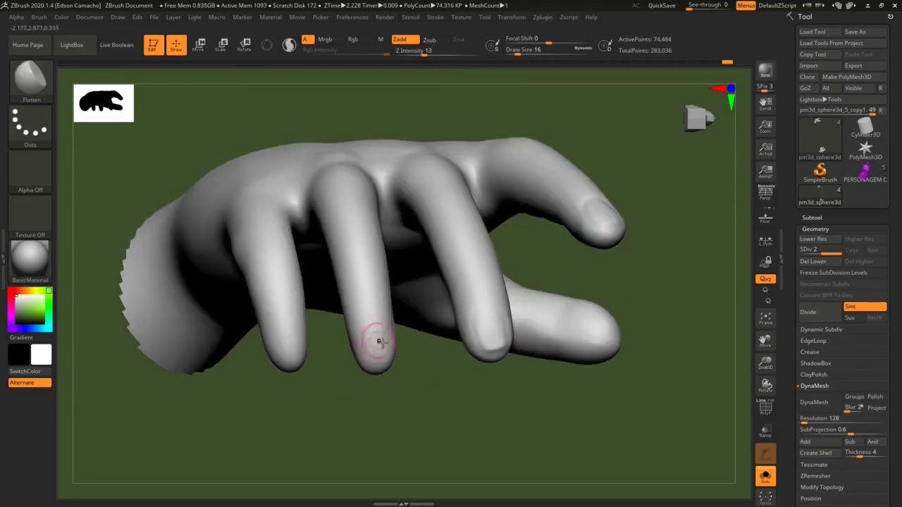
Step: Switch to the DamStandard brush and zoom in on the next fingertip
key("b")
key("d")
key("s")
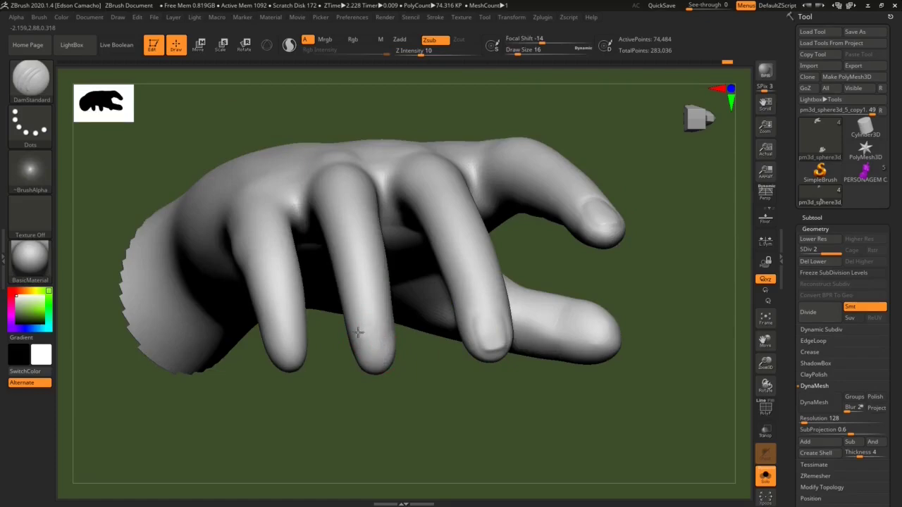
right_click_drag(376, 364, 391, 345, "ctrl")
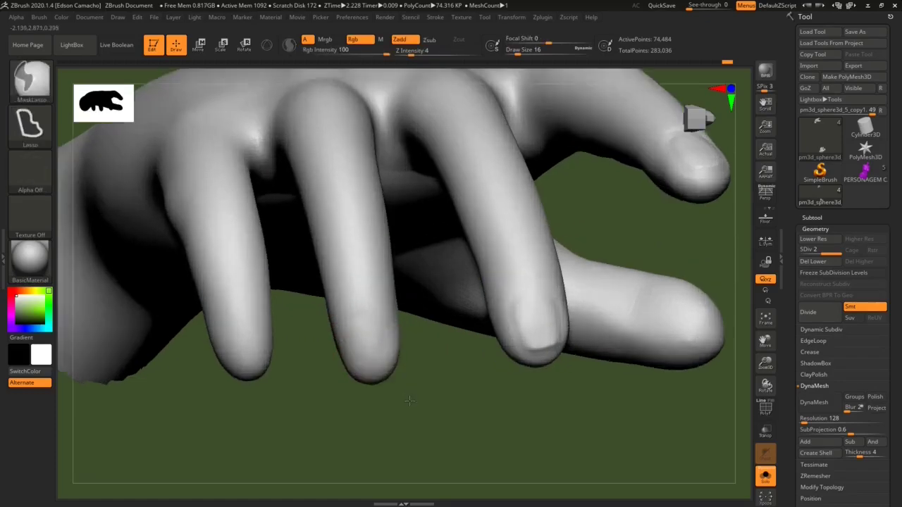
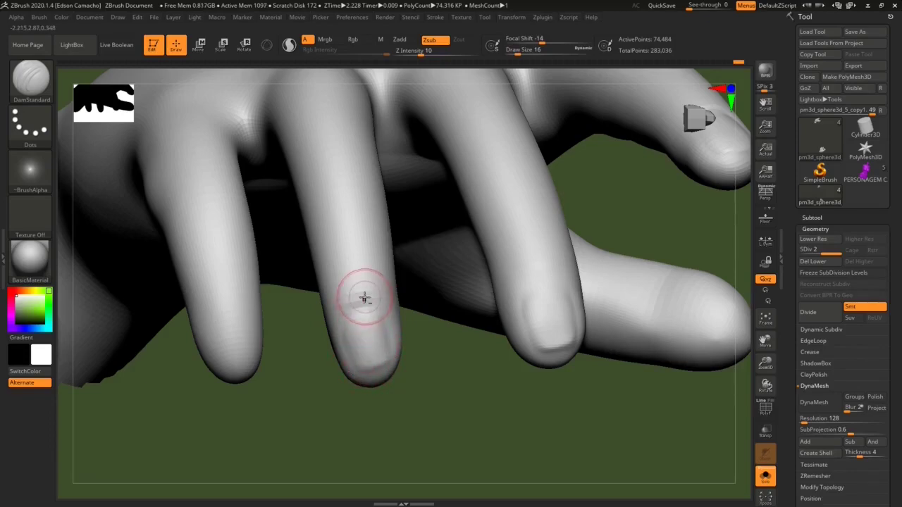
Step: Rotate the hand to face the fingertips and zoom in close on them
right_click_drag(366, 296, 362, 299)
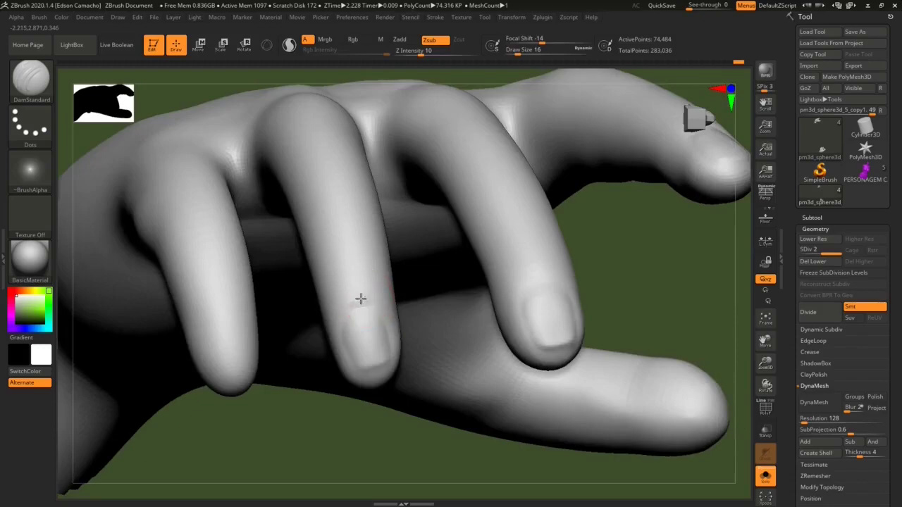
mouse_move(363, 356)
right_mouse_down()
mouse_move(361, 366)
mouse_move(364, 352)
right_mouse_up()
key("space")
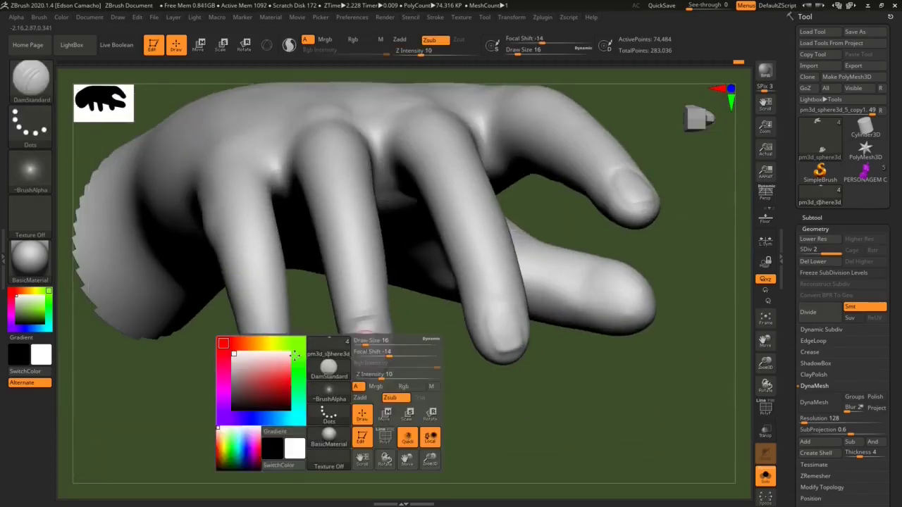
mouse_move(313, 400)
right_mouse_down()
mouse_move(258, 378)
mouse_move(339, 387)
mouse_move(343, 369)
right_mouse_up()
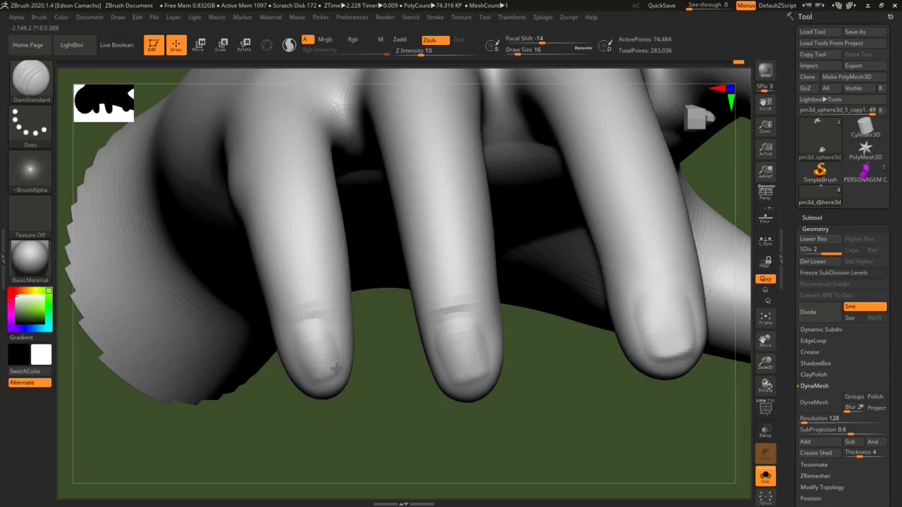
Step: Frame the thumb close up and sharpen its nail outline with DamStandard strokes
key("f")
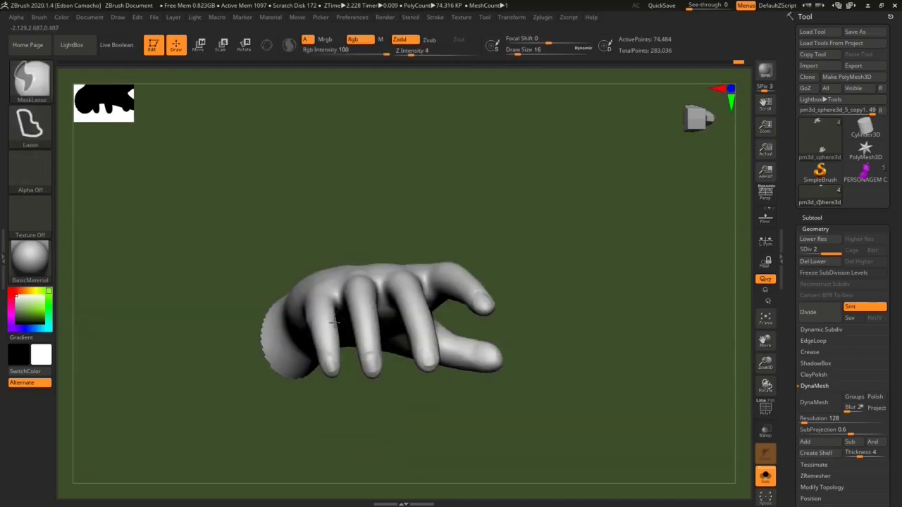
left_click_drag(484, 413, 442, 296)
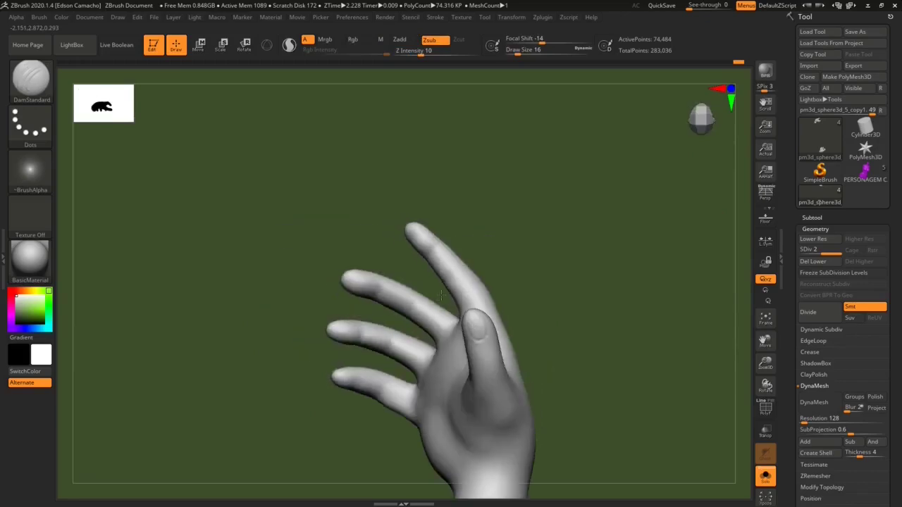
mouse_move(442, 296)
right_mouse_down()
mouse_move(469, 342)
mouse_move(462, 365)
right_mouse_up()
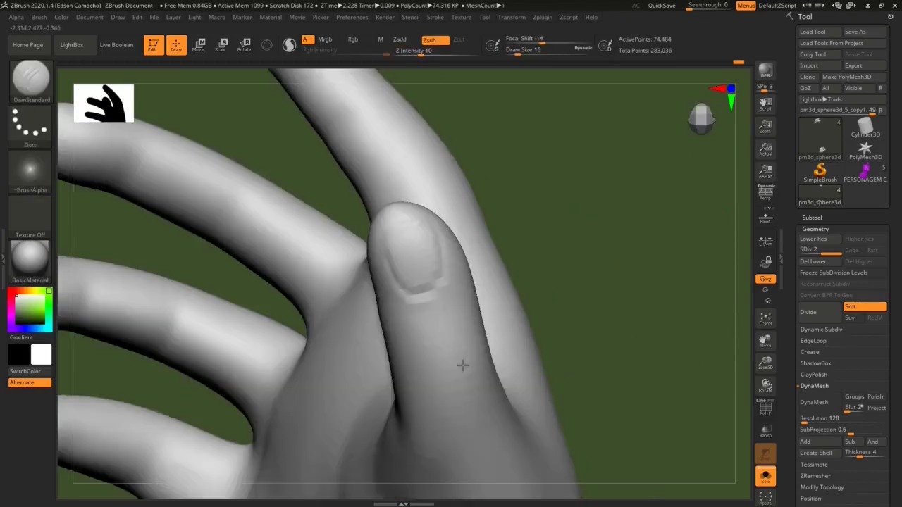
left_click_drag(458, 338, 439, 302)
left_click_drag(447, 343, 439, 275)
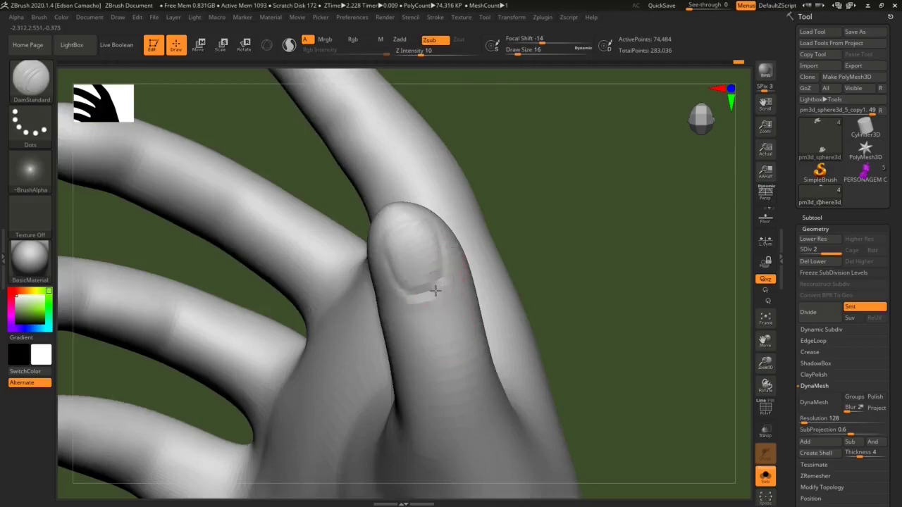
mouse_move(454, 317)
right_mouse_down()
mouse_move(334, 234)
mouse_move(219, 112)
right_mouse_up()
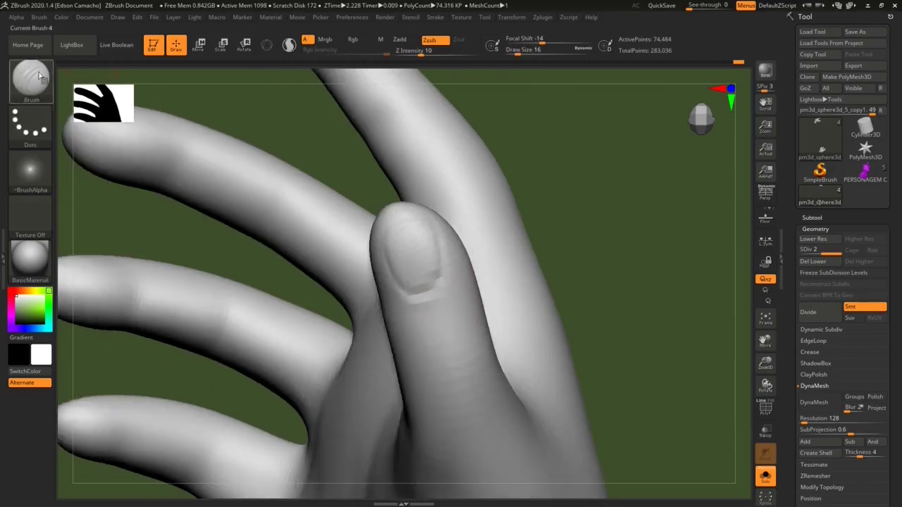
Step: Puff up the thumb tip with the Inflat brush at Draw Size 35
key("b")
left_click(269, 86)
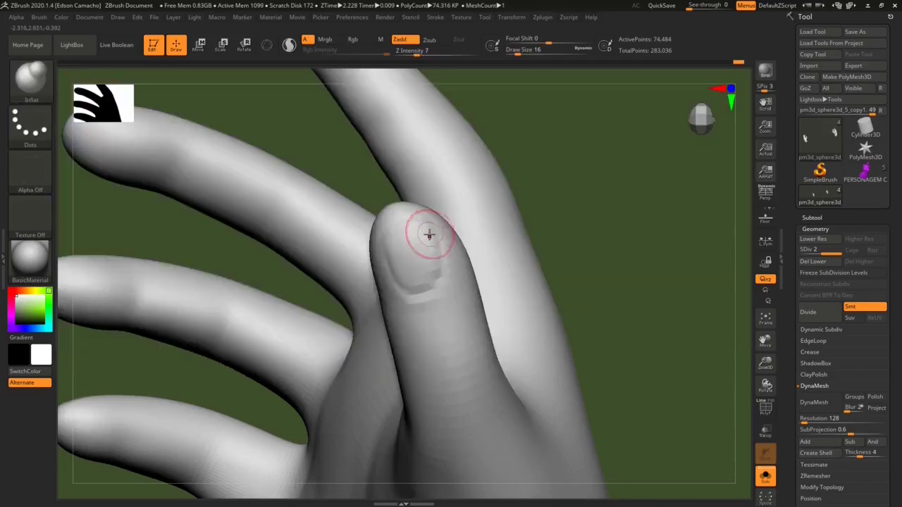
key("s")
left_click_drag(435, 233, 413, 202)
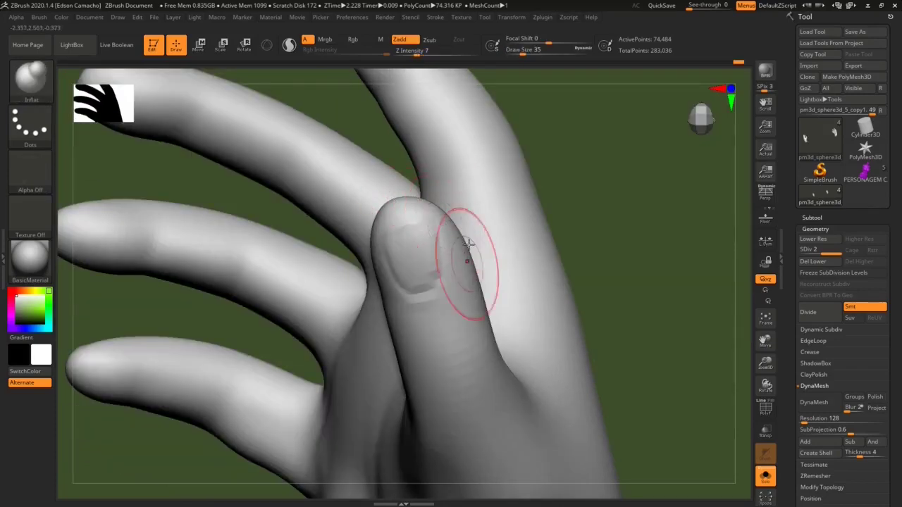
right_click_drag(463, 262, 431, 215)
left_click_drag(429, 212, 419, 194)
Step: Turn the thumb to a side view and select Flatten with Draw Size 8, Z Intensity 13
mouse_move(419, 196)
right_mouse_down()
mouse_move(429, 228)
mouse_move(427, 207)
mouse_move(382, 207)
right_mouse_up()
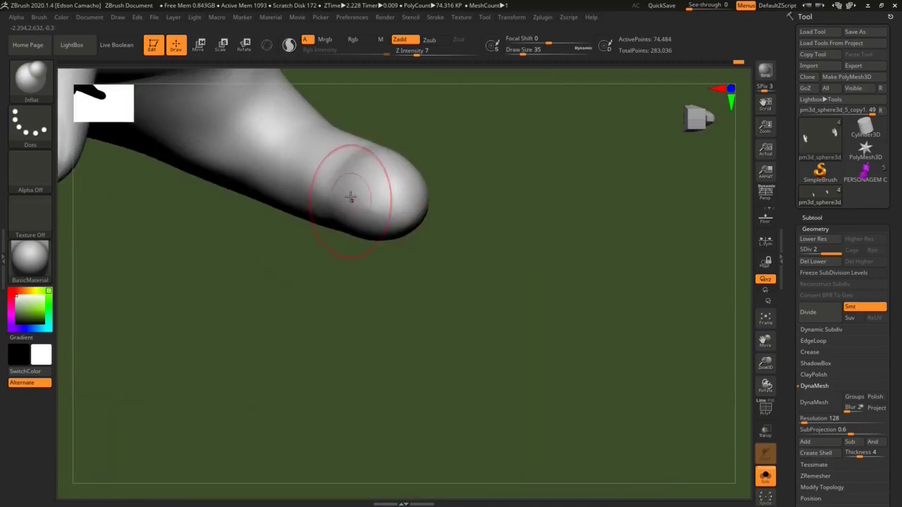
right_click_drag(346, 191, 381, 161)
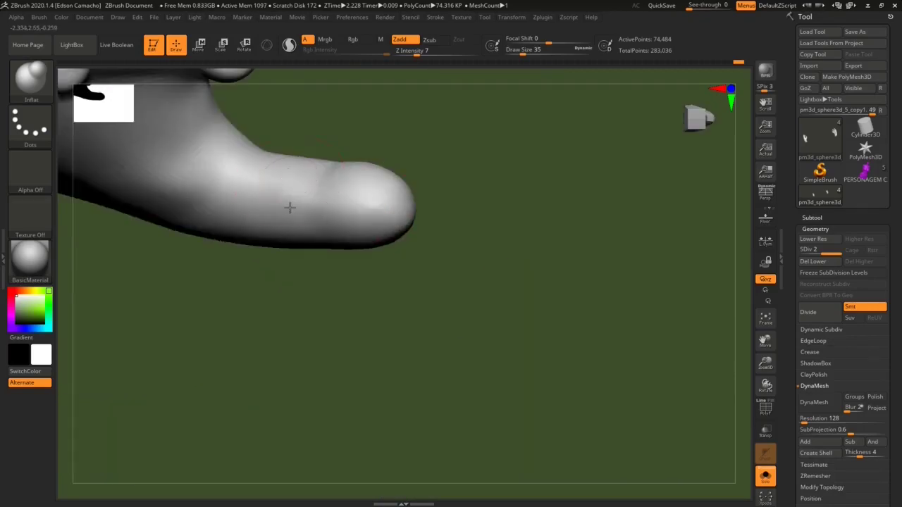
right_click_drag(338, 196, 372, 215)
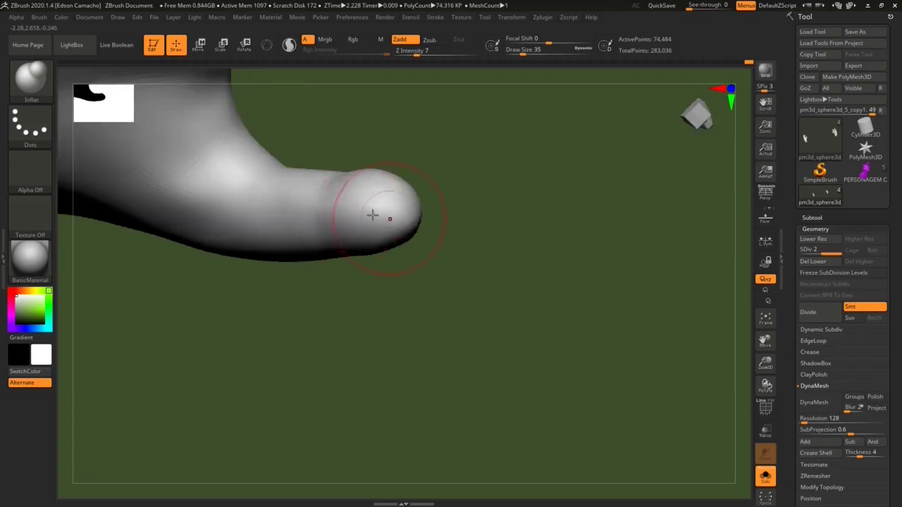
left_click(30, 79)
left_click(224, 86)
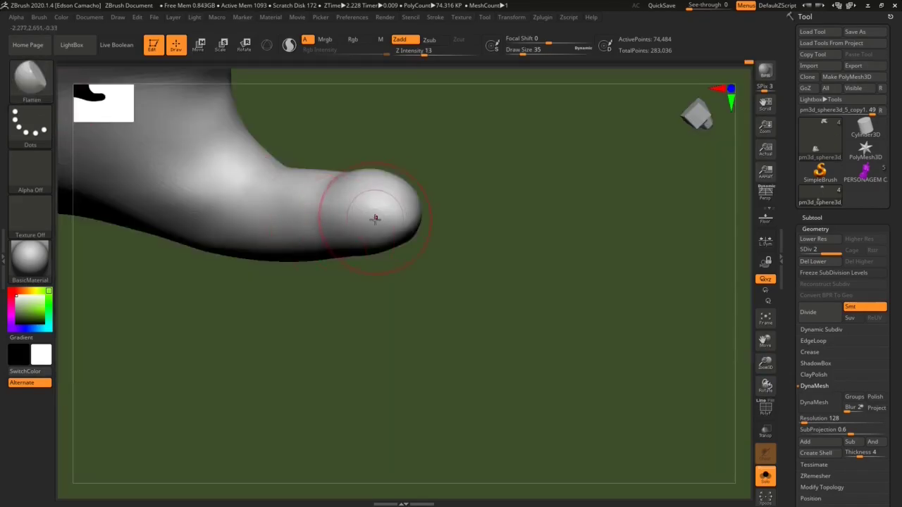
type("s3s")
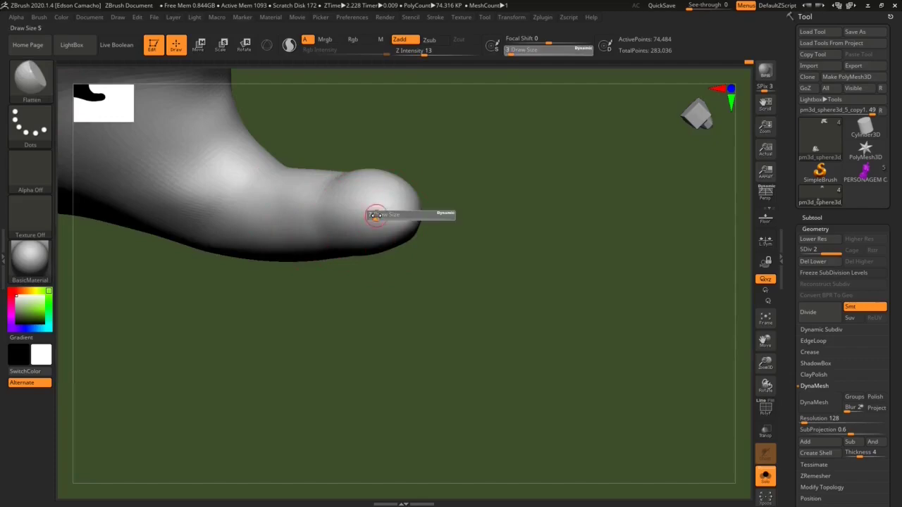
type("8")
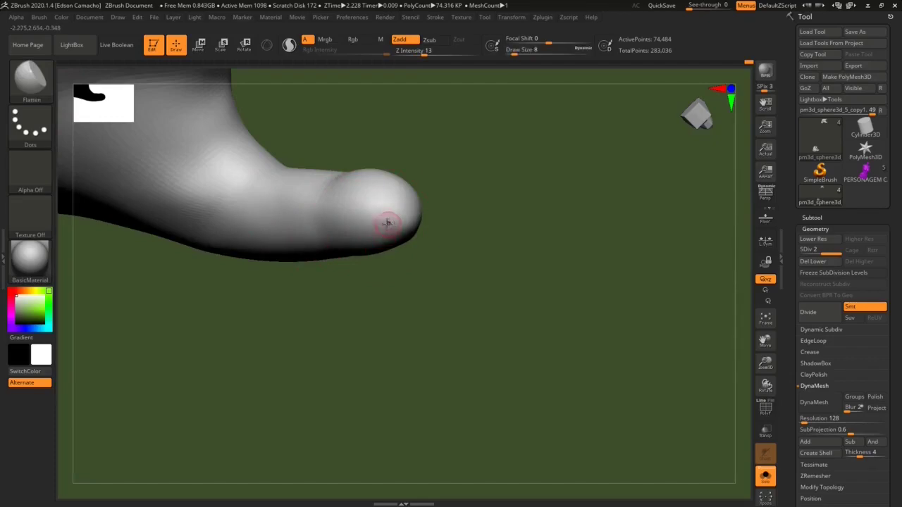
key("shift")
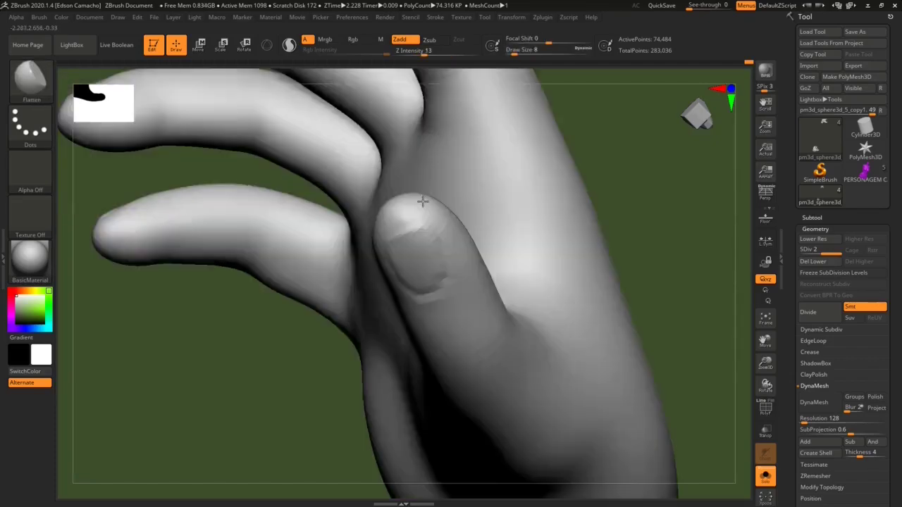
Step: Smooth the thumb tip and the area around the thumbnail
left_click_drag(472, 241, 390, 210)
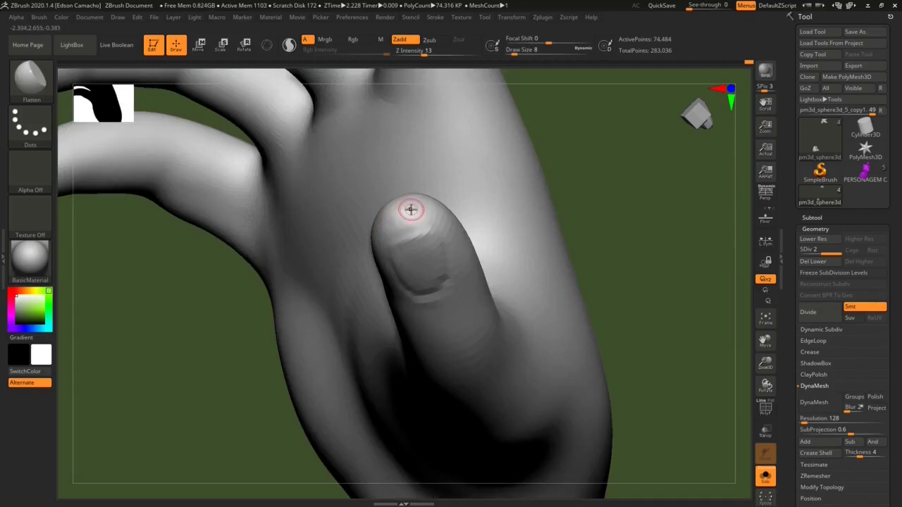
key("shift")
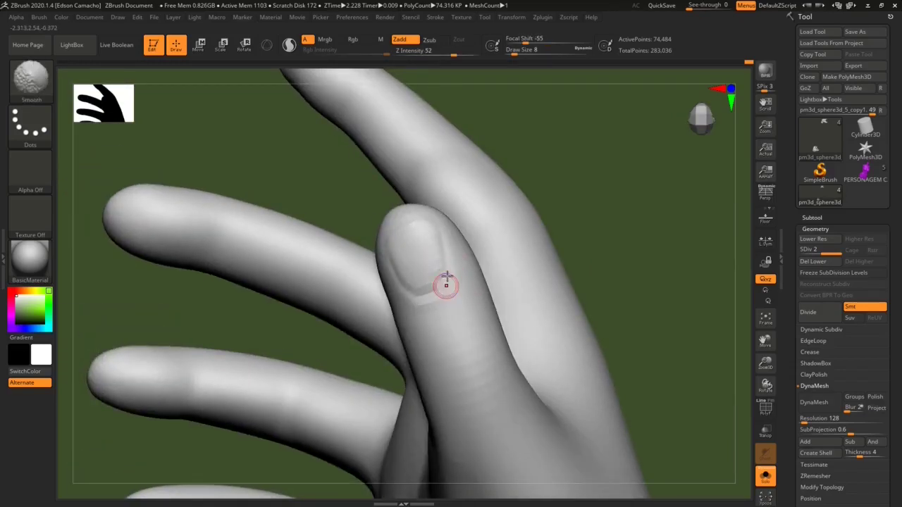
key("shift")
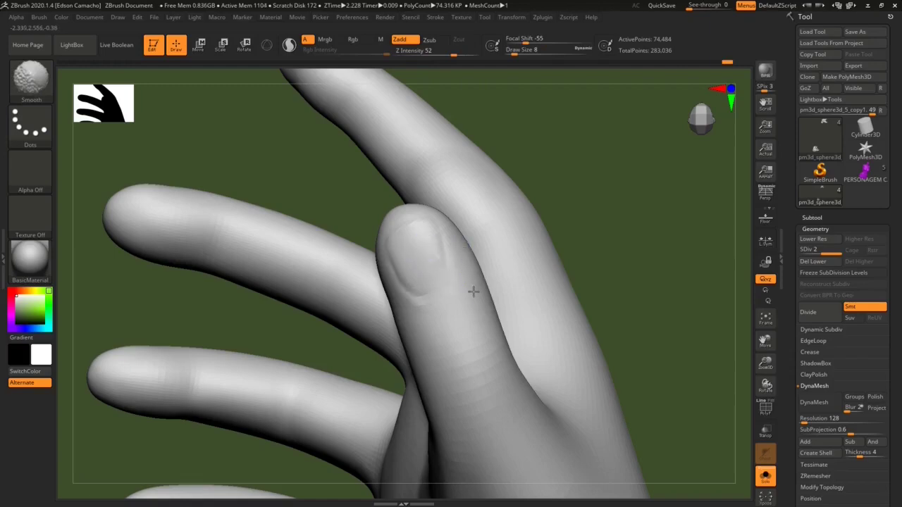
Step: Recut the thumbnail's right edge and base deeper with DamStandard, then zoom out
key("b")
key("d")
key("s")
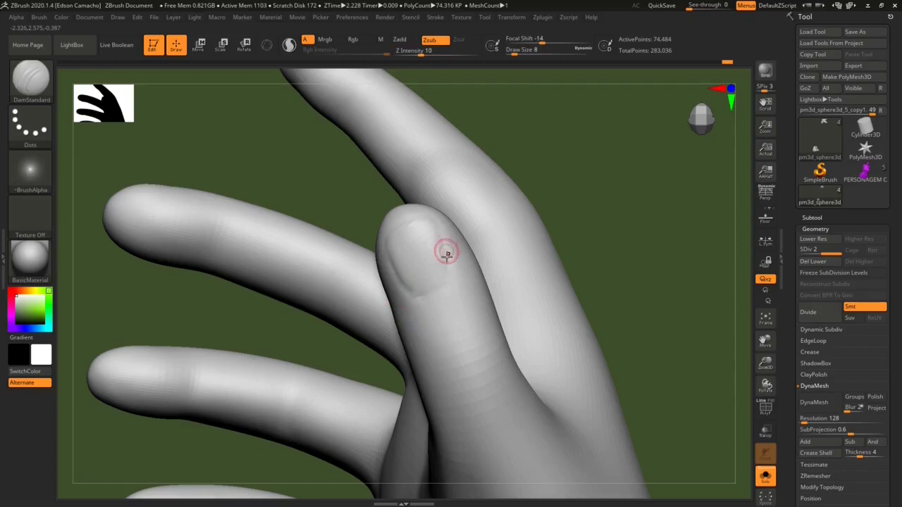
left_click_drag(447, 251, 401, 291)
left_click_drag(447, 256, 431, 223)
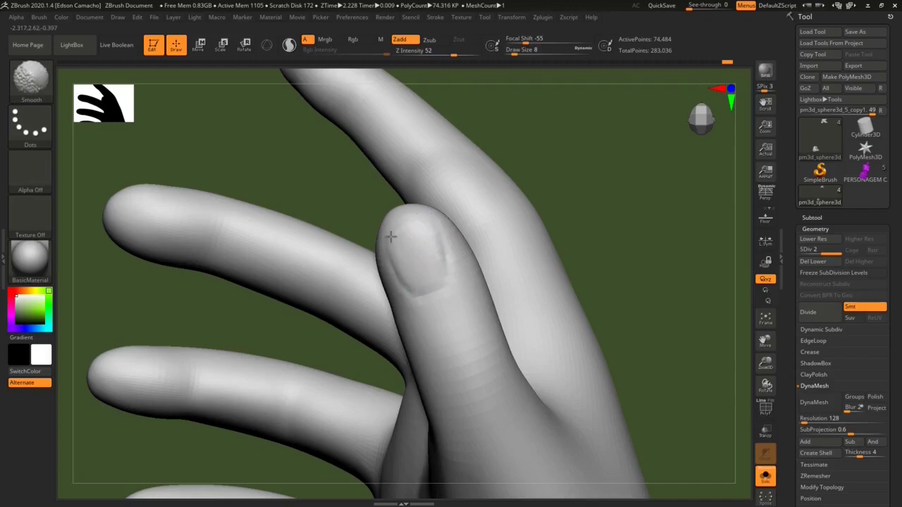
left_click_drag(445, 270, 439, 268)
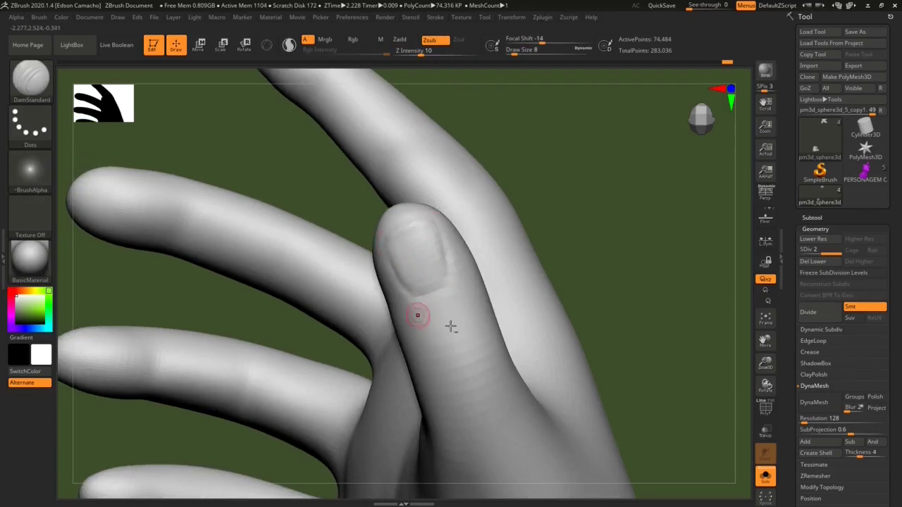
mouse_move(517, 373)
right_mouse_down("ctrl")
mouse_move(456, 298)
mouse_move(499, 367)
mouse_move(490, 407)
mouse_move(524, 427)
mouse_move(496, 399)
mouse_move(528, 404)
right_mouse_up("ctrl")
Step: Turn off Solo mode and zoom out to show all four subtools of the figure
left_click(765, 477)
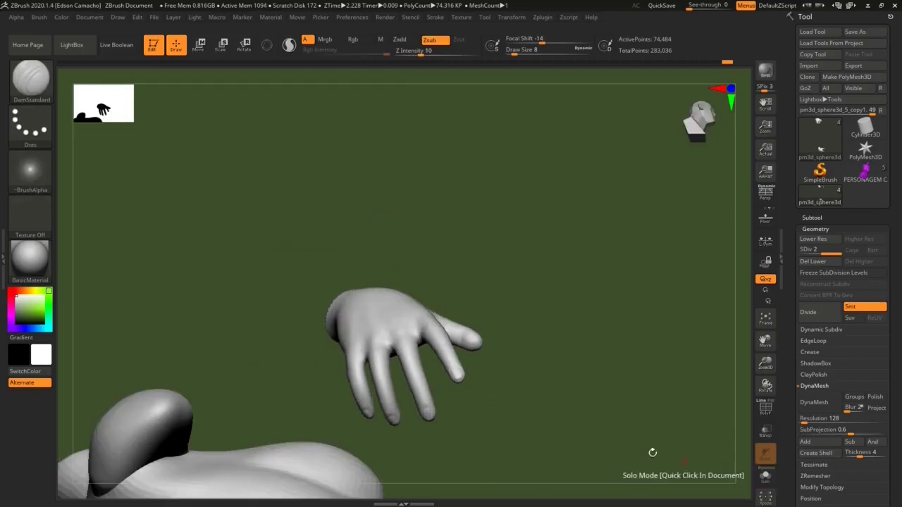
key("ctrl+shift")
mouse_move(594, 391)
right_mouse_down()
mouse_move(604, 417)
mouse_move(549, 443)
mouse_move(536, 412)
mouse_move(475, 416)
mouse_move(412, 397)
right_mouse_up()
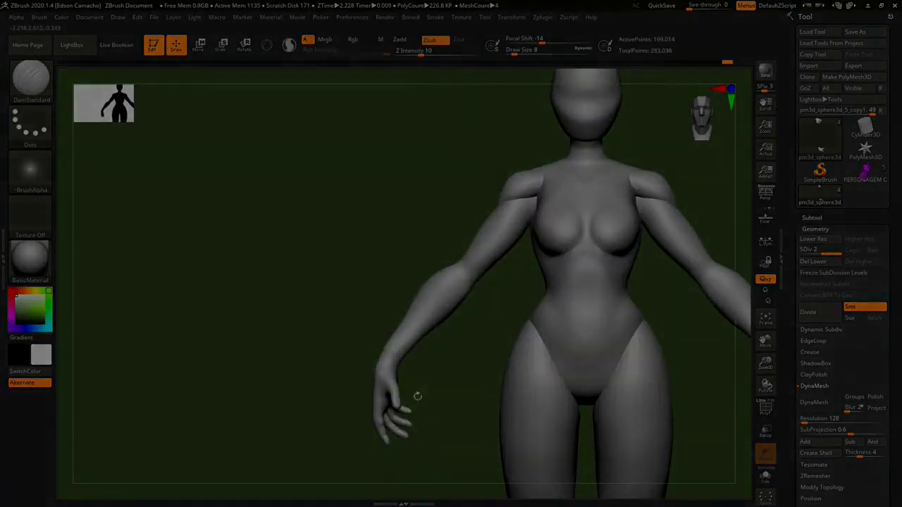